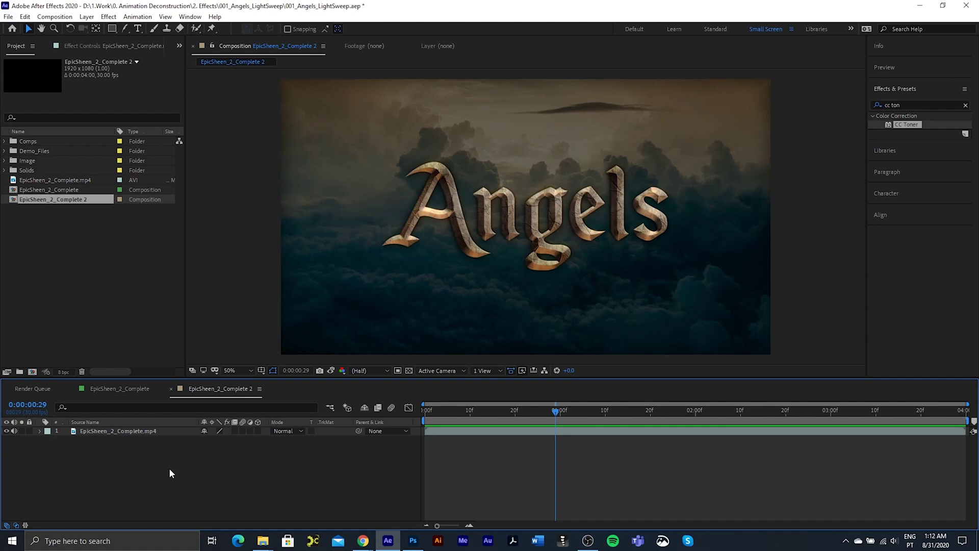
Preview the Angels title animation, scrub to two seconds, then switch to EpicSheen_3.psd in Photoshop
{"action": "left_click_drag", "start_coordinate": [442, 412], "coordinate": [413, 421]}
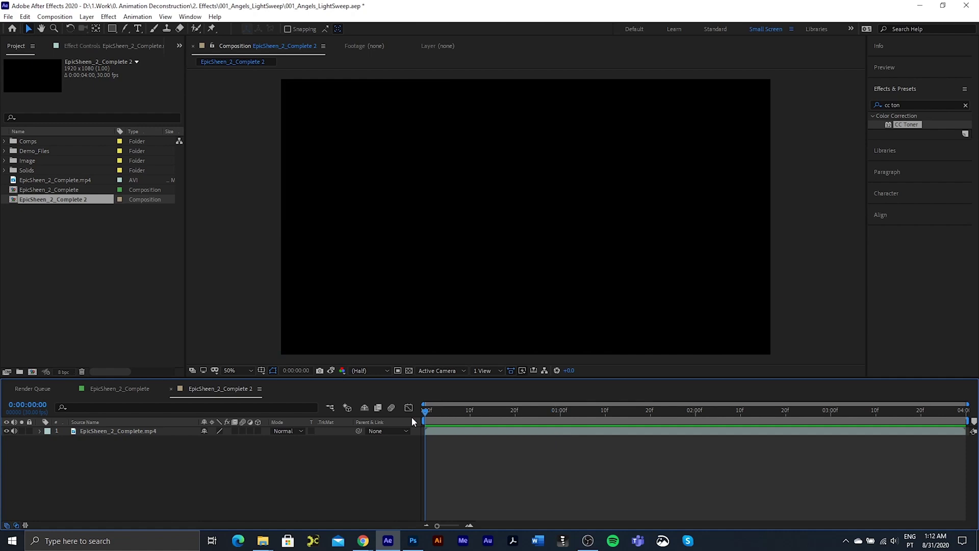
{"action": "key", "text": "space"}
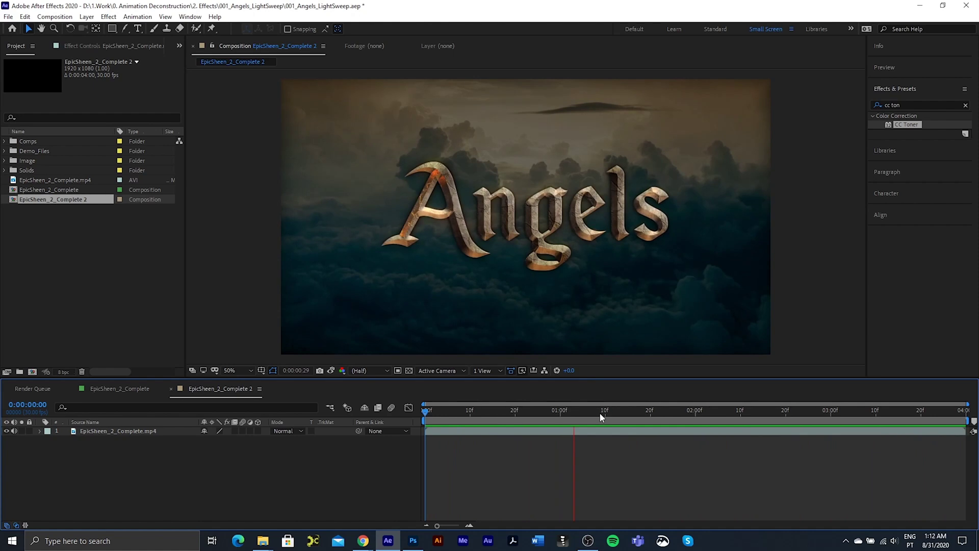
{"action": "key", "text": "space"}
{"action": "left_click_drag", "start_coordinate": [594, 412], "coordinate": [610, 412]}
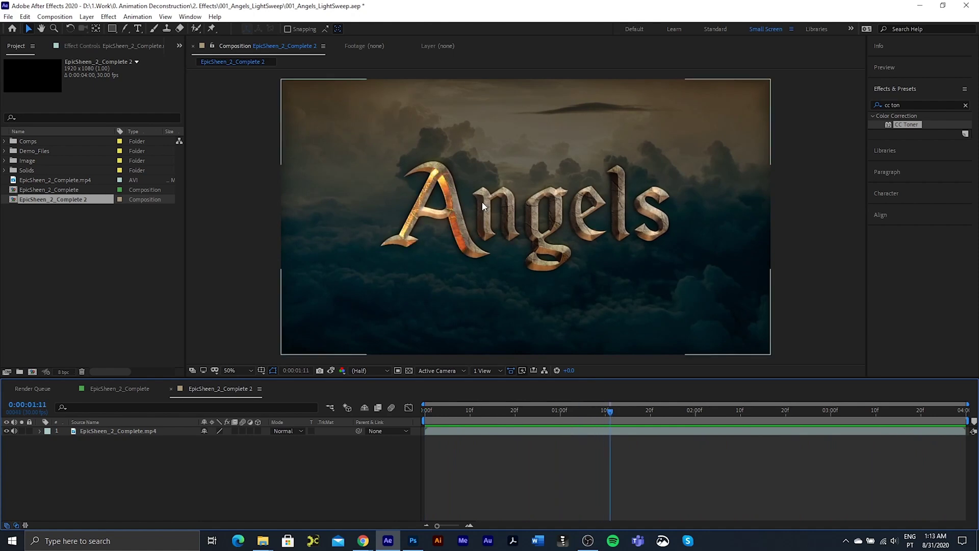
{"action": "left_click_drag", "start_coordinate": [614, 415], "coordinate": [697, 418]}
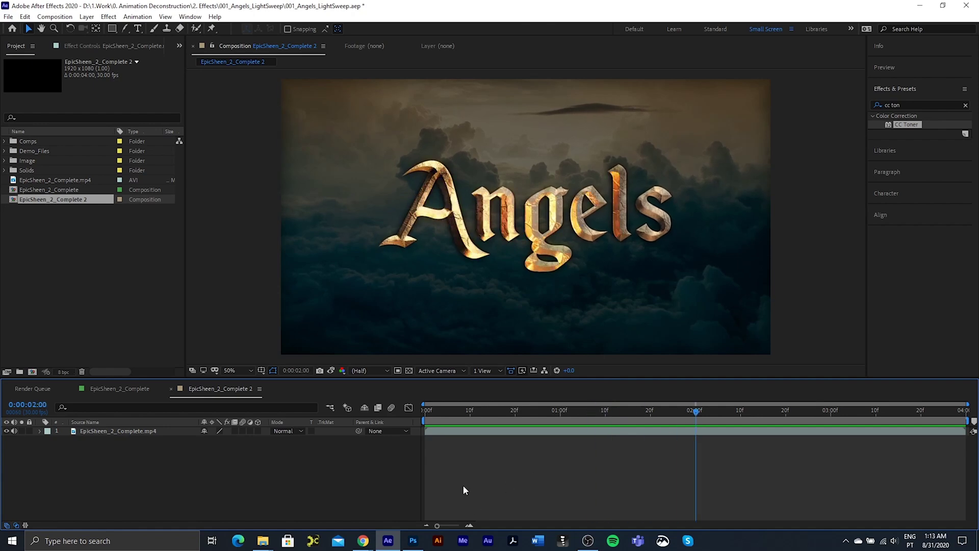
{"action": "left_click", "coordinate": [413, 540]}
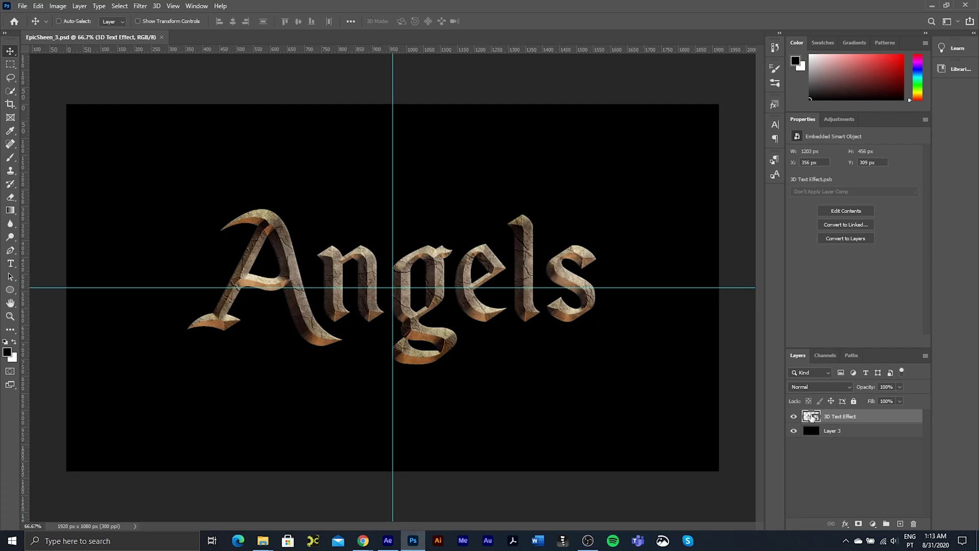
Inspect the 3D Text Effect and nested Style smart objects, close both .psb documents, and return to After Effects
{"action": "double_click", "coordinate": [811, 417]}
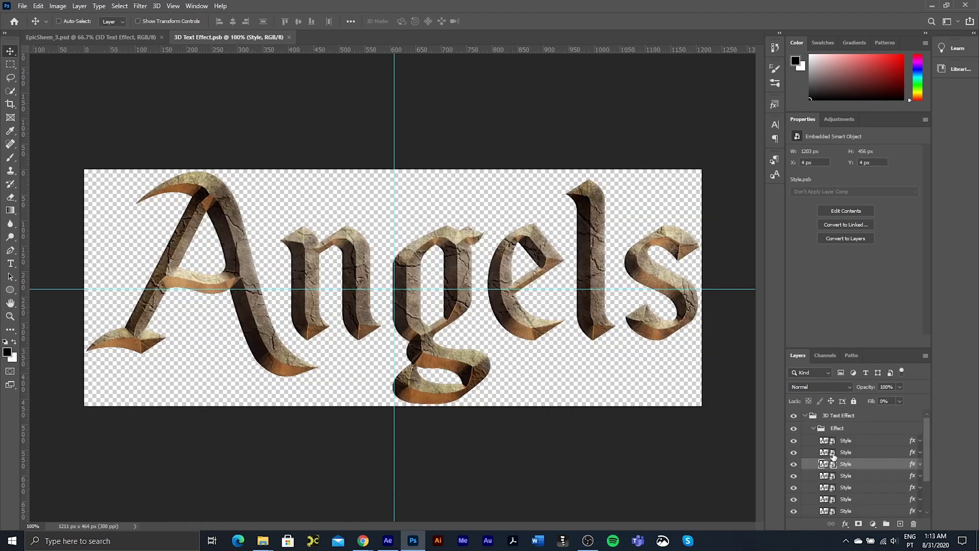
{"action": "double_click", "coordinate": [829, 452]}
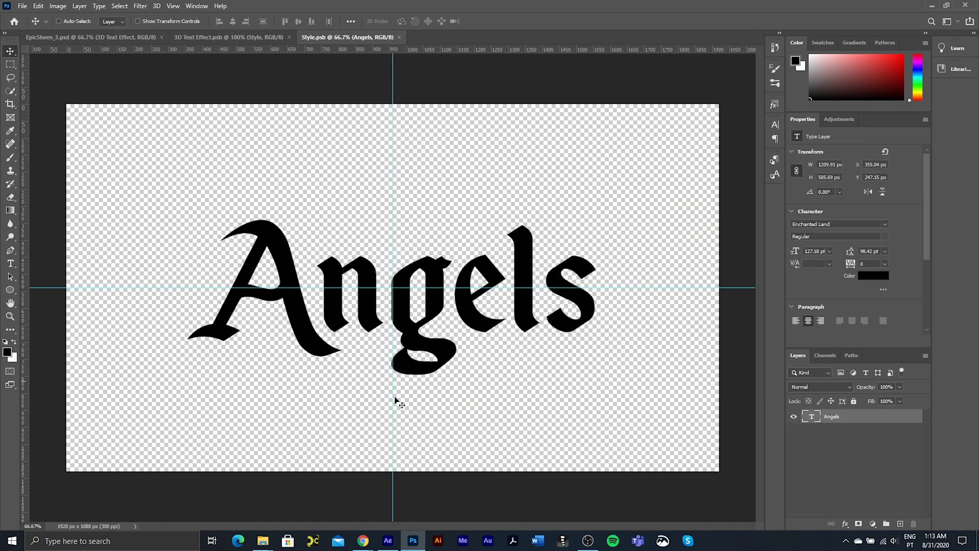
{"action": "left_click", "coordinate": [399, 37]}
{"action": "left_click", "coordinate": [288, 38]}
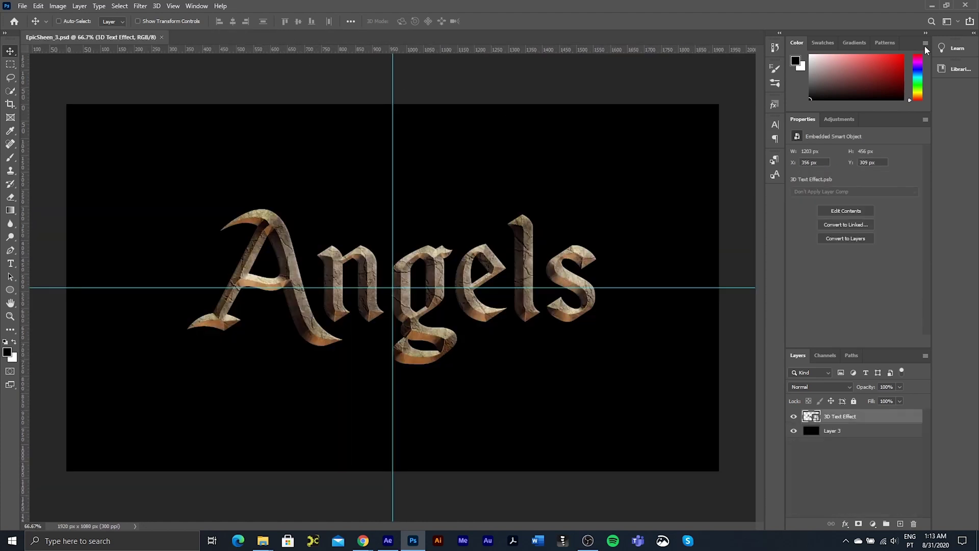
{"action": "left_click", "coordinate": [932, 5]}
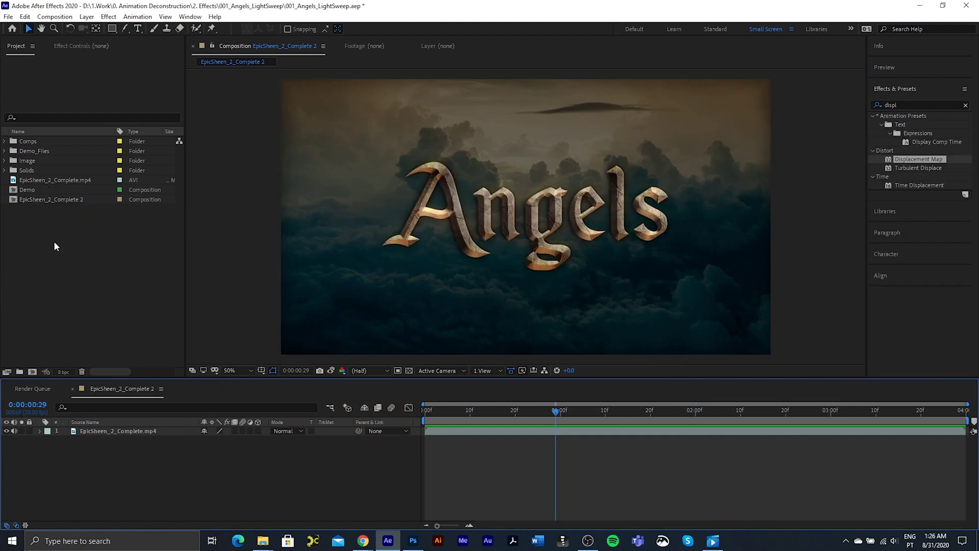
Import EpicSheen_3.psd from EpicSheen_3_Flattened Layers as a composition, then import sky-690293_1920.jpg
{"action": "double_click", "coordinate": [54, 222]}
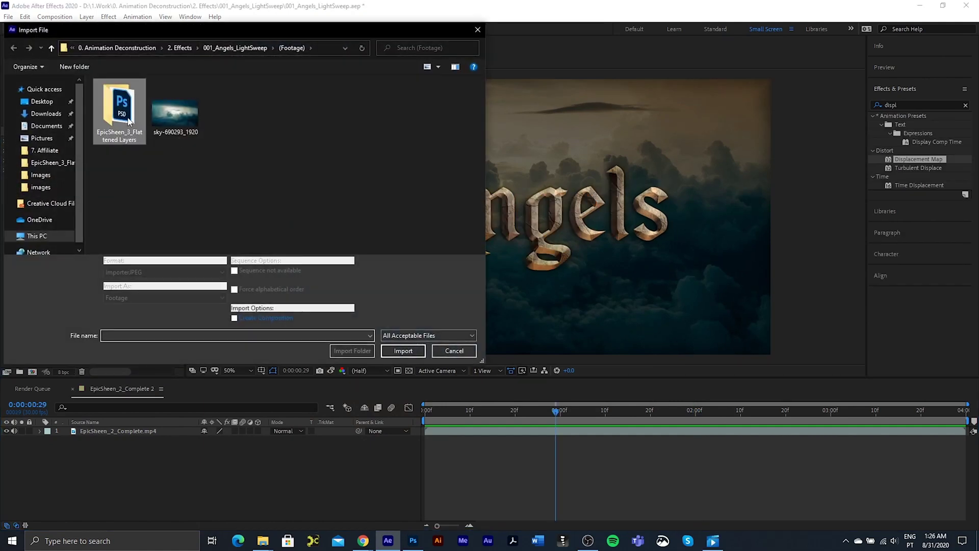
{"action": "double_click", "coordinate": [119, 108]}
{"action": "double_click", "coordinate": [119, 105]}
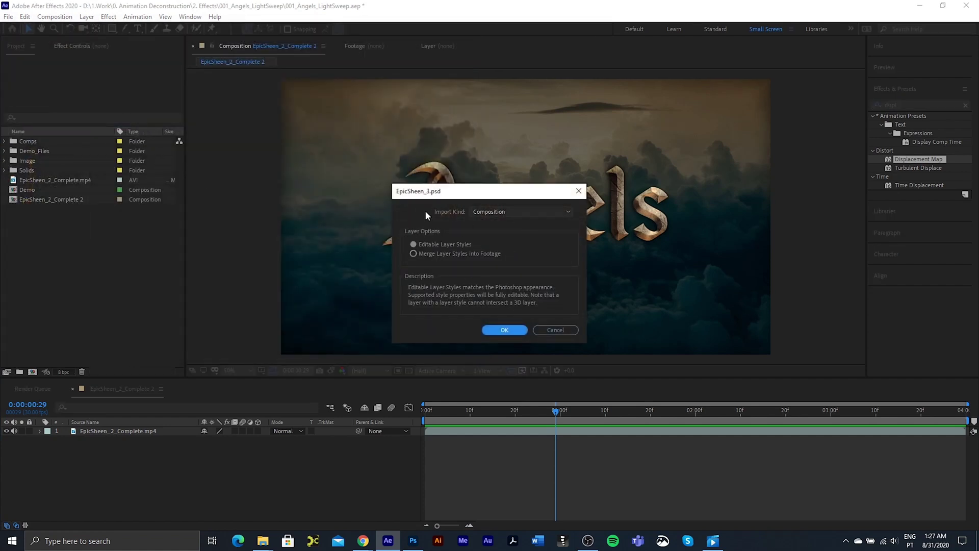
{"action": "left_click", "coordinate": [501, 329]}
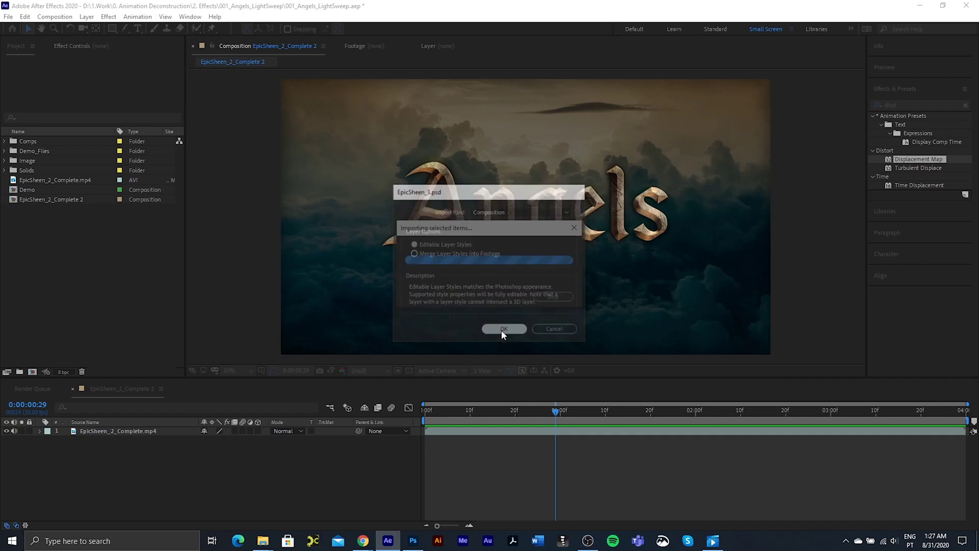
{"action": "double_click", "coordinate": [50, 249]}
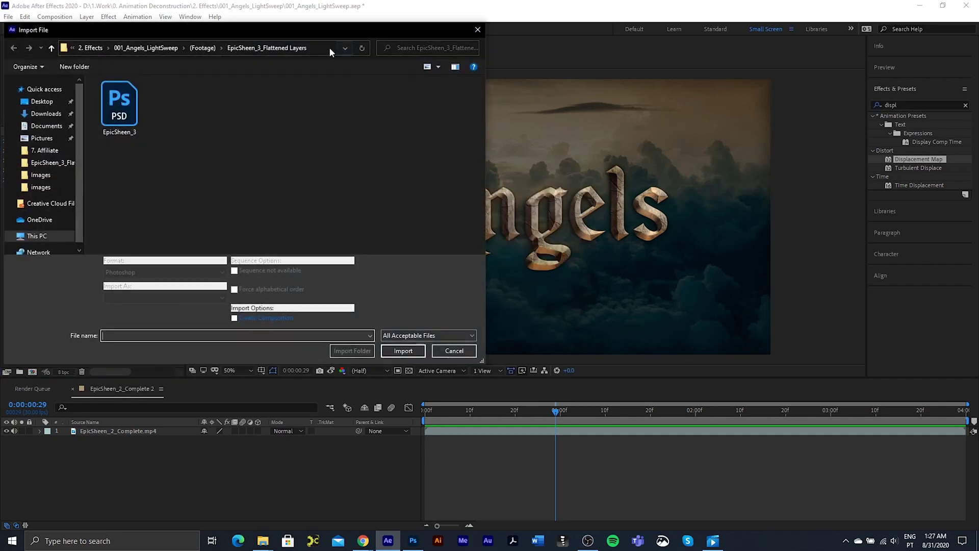
{"action": "double_click", "coordinate": [175, 113]}
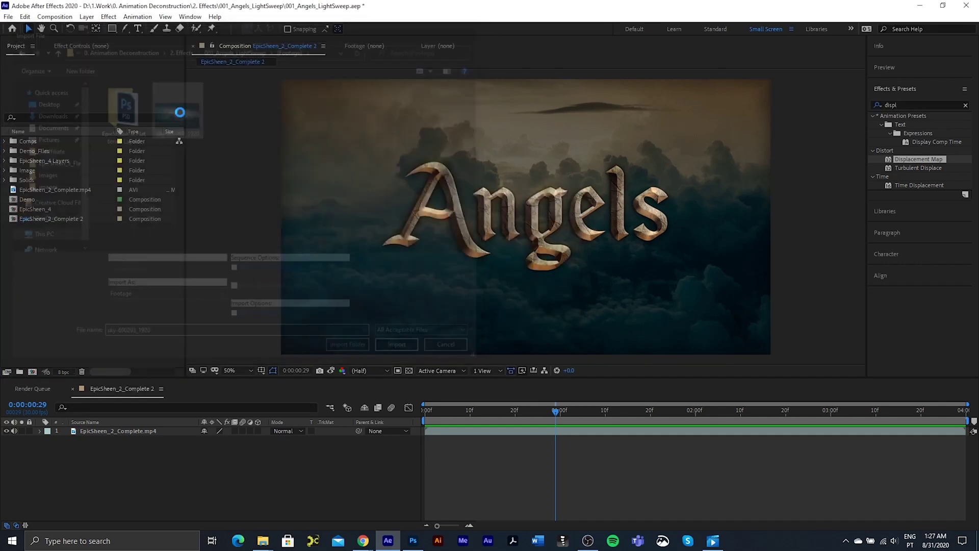
Rename the EpicSheen_4 comp to '__TextEffect_LightSweep' and sort the Project panel by Name
{"action": "left_click", "coordinate": [73, 264]}
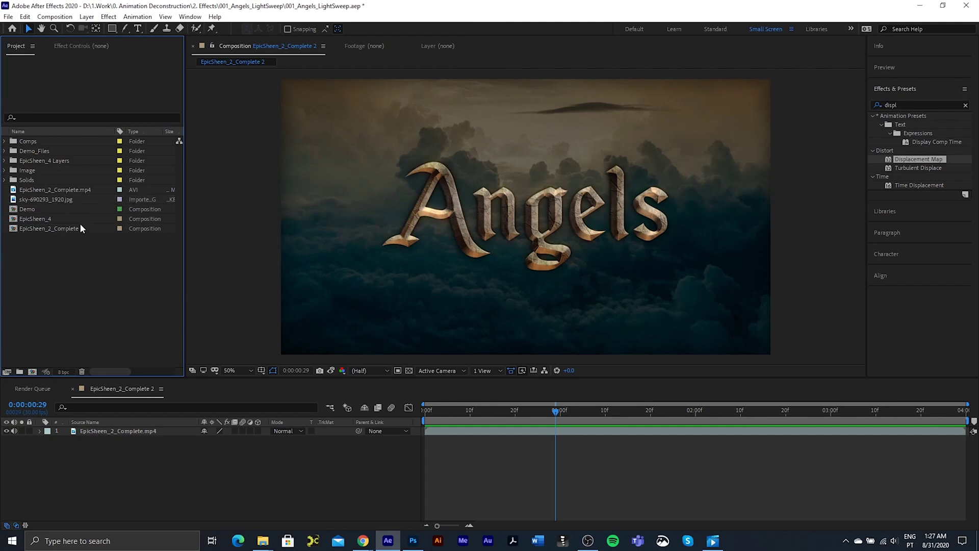
{"action": "left_click", "coordinate": [46, 220]}
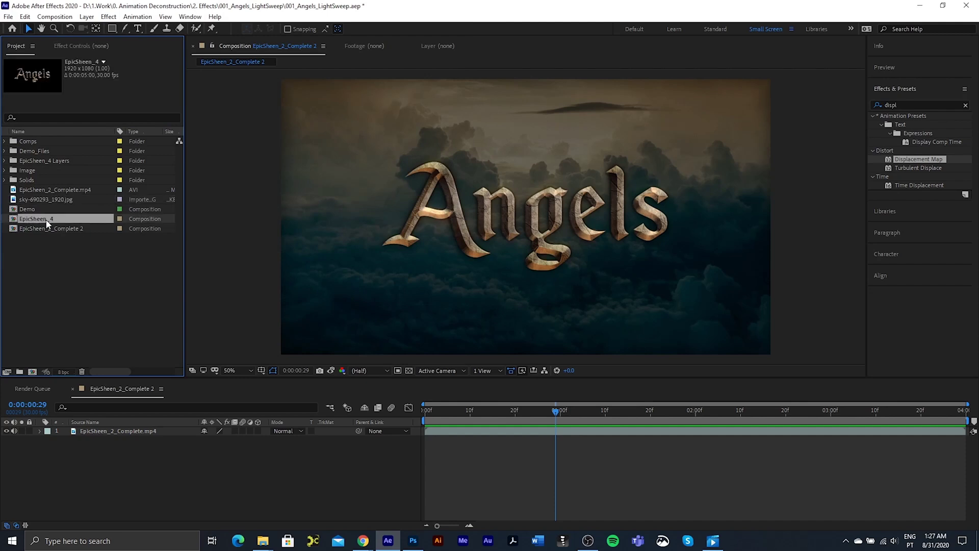
{"action": "key", "text": "Return"}
{"action": "key", "text": "BackSpace"}
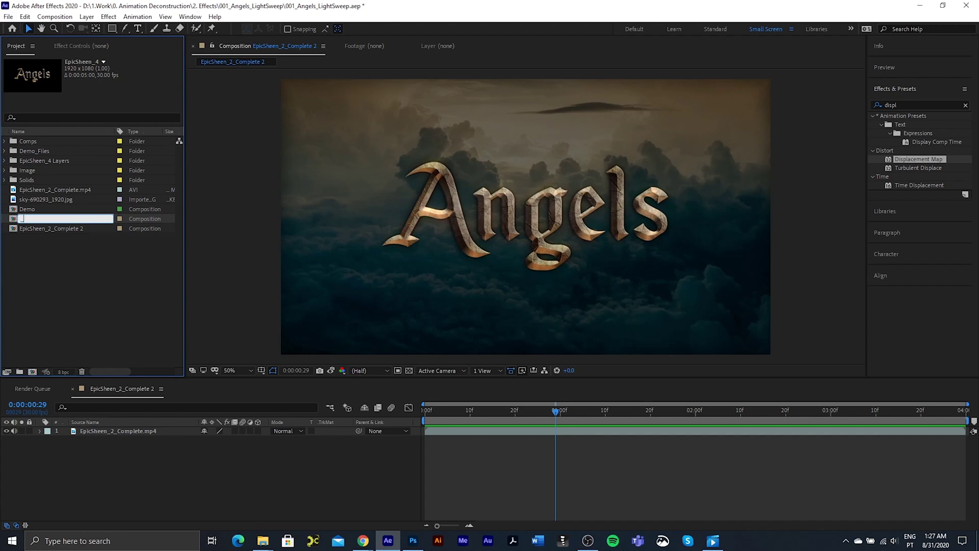
{"action": "type", "text": "__TextEffect_LightSweep"}
{"action": "key", "text": "Return"}
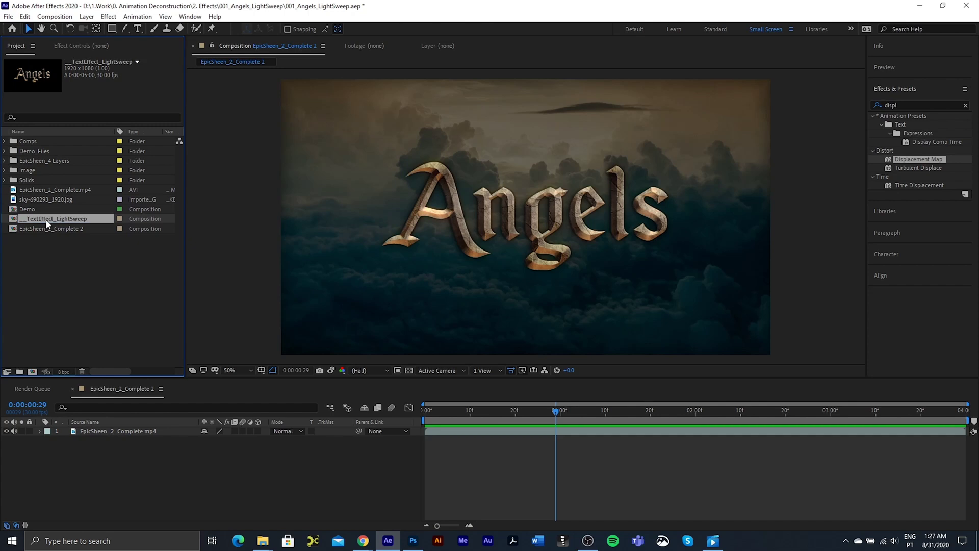
{"action": "left_click", "coordinate": [48, 131]}
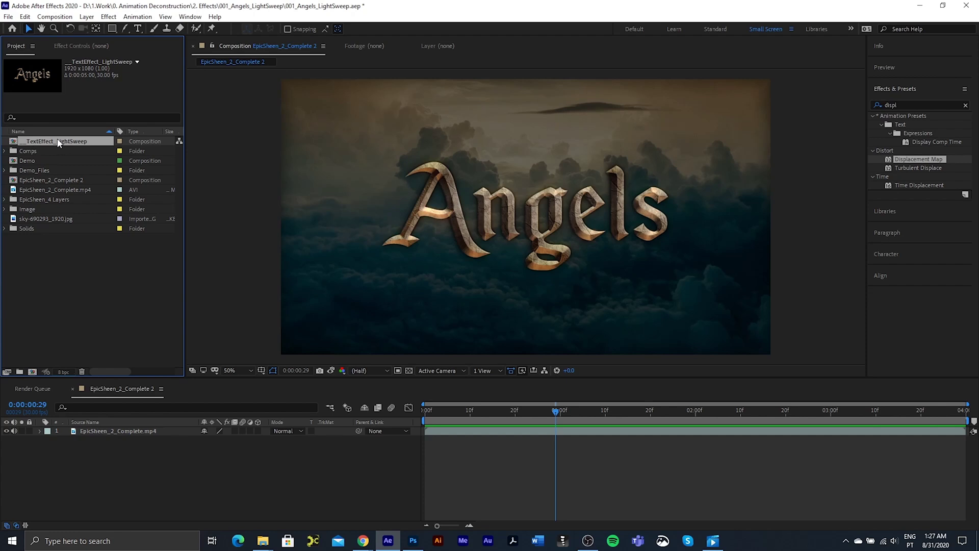
Open __TextEffect_LightSweep alone and solo Layer 3 to confirm it is a black background
{"action": "double_click", "coordinate": [70, 145]}
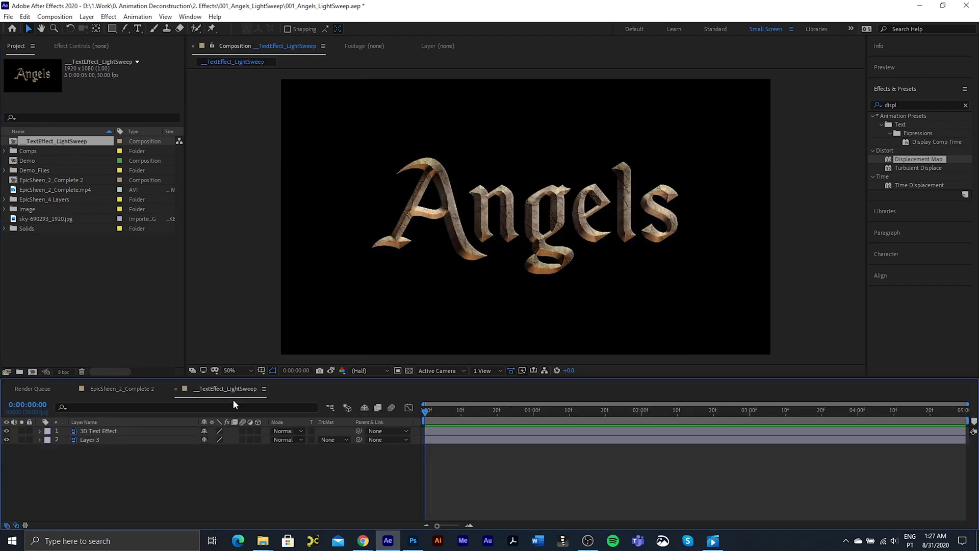
{"action": "left_click", "coordinate": [72, 388]}
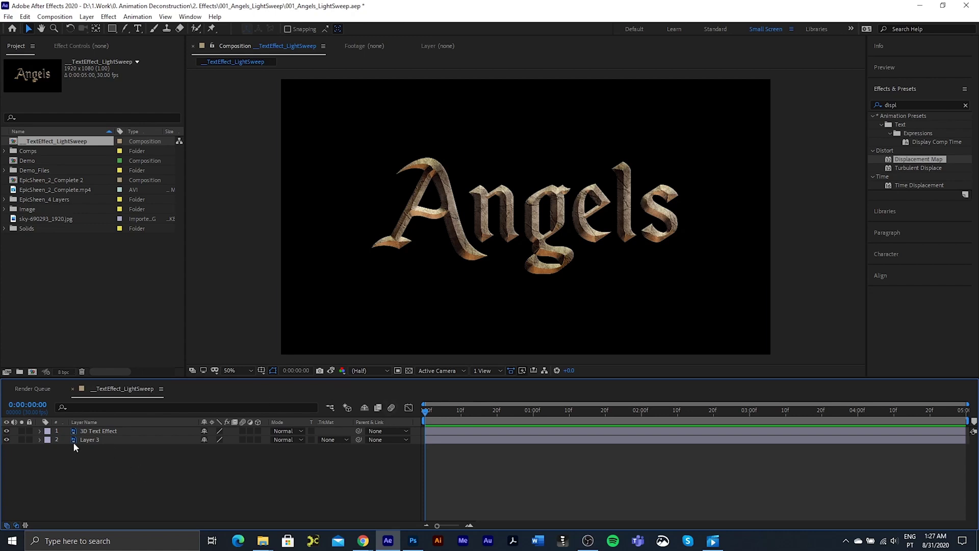
{"action": "left_click", "coordinate": [100, 430]}
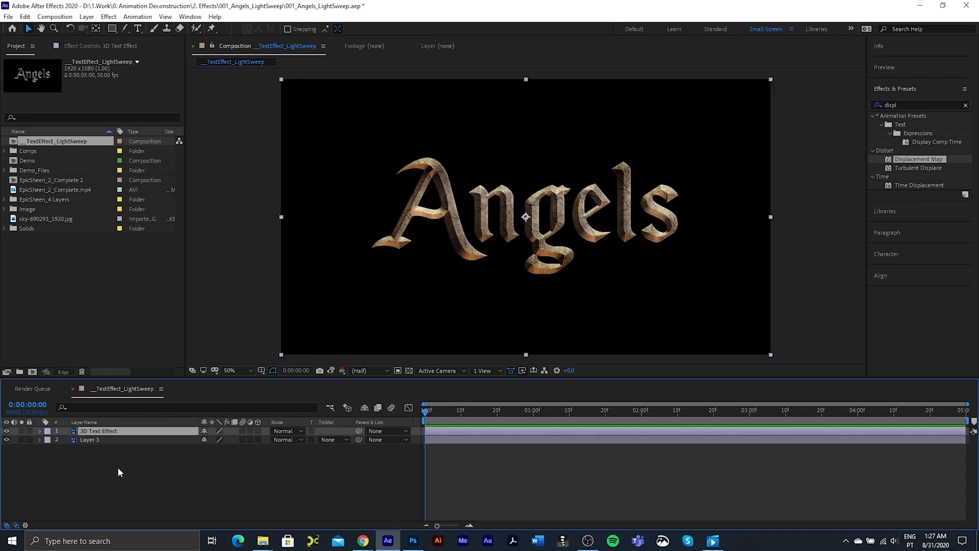
{"action": "left_click", "coordinate": [88, 441]}
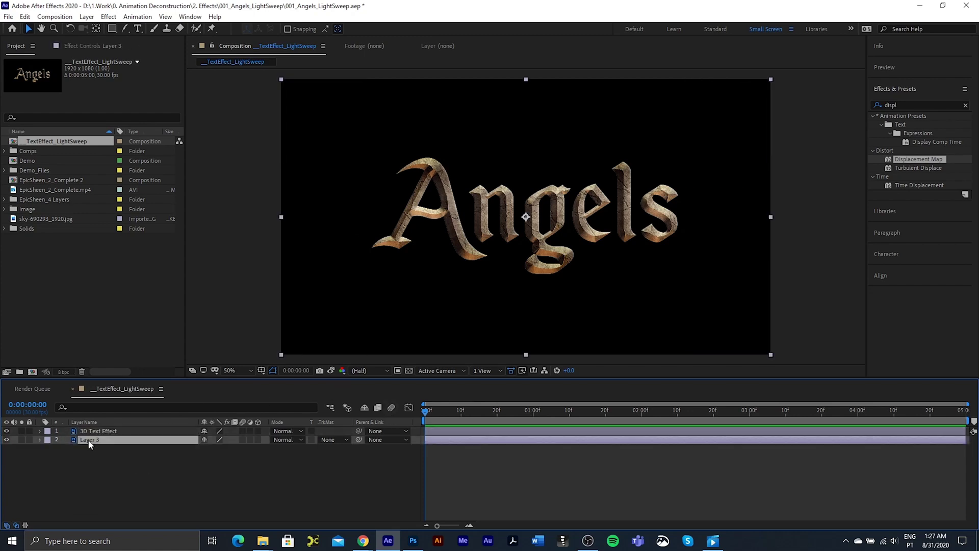
{"action": "left_click", "coordinate": [22, 440]}
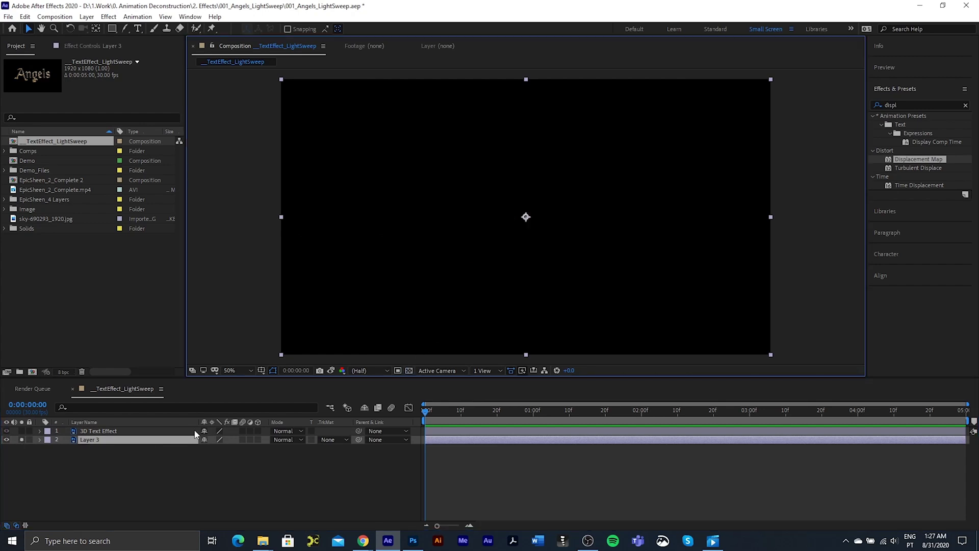
{"action": "left_click", "coordinate": [135, 441]}
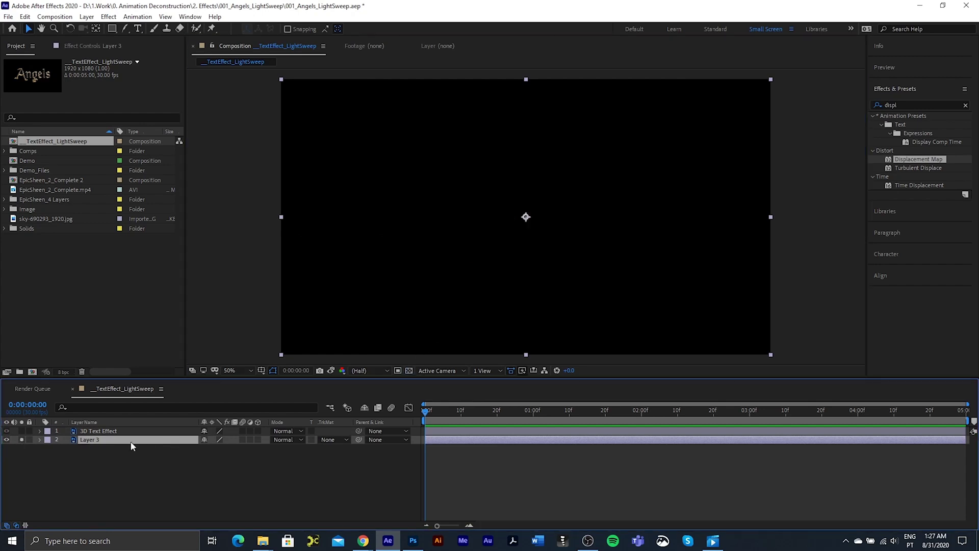
{"action": "left_click", "coordinate": [22, 440]}
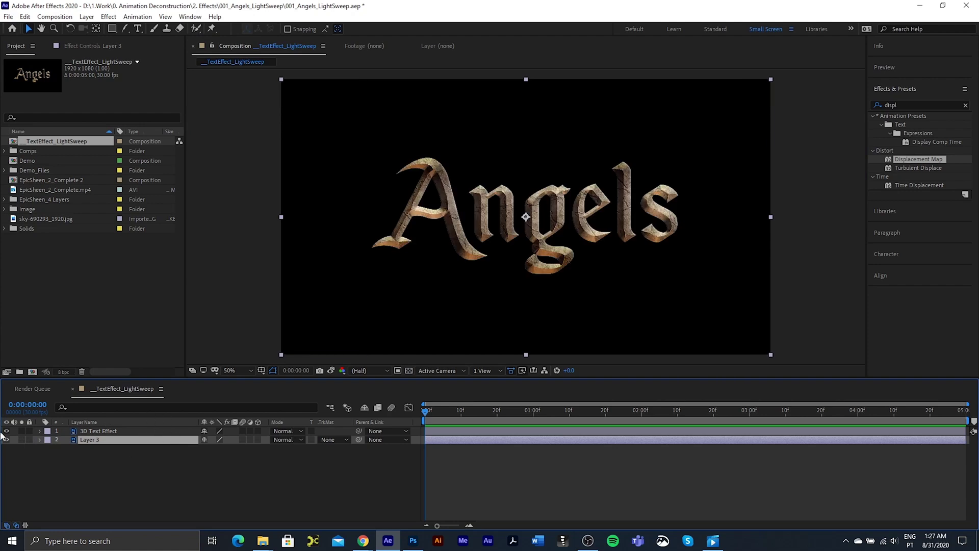
Toggle the 3D Text Effect layer's visibility off and back on
{"action": "left_click", "coordinate": [117, 432]}
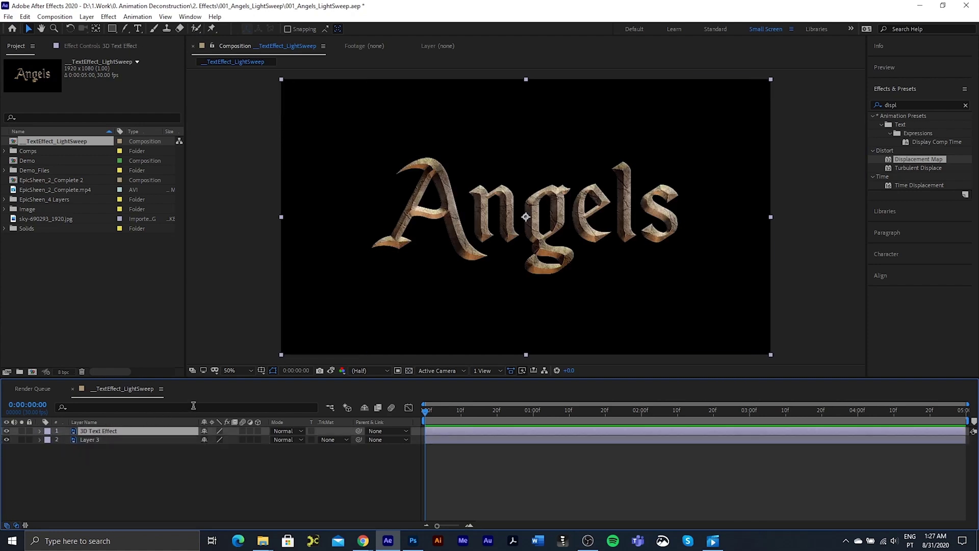
{"action": "left_click", "coordinate": [7, 431]}
{"action": "left_click", "coordinate": [7, 431]}
Place sky-690293_1920.jpg beneath the Angels text and scale it to 150%
{"action": "left_click_drag", "start_coordinate": [41, 218], "coordinate": [148, 480]}
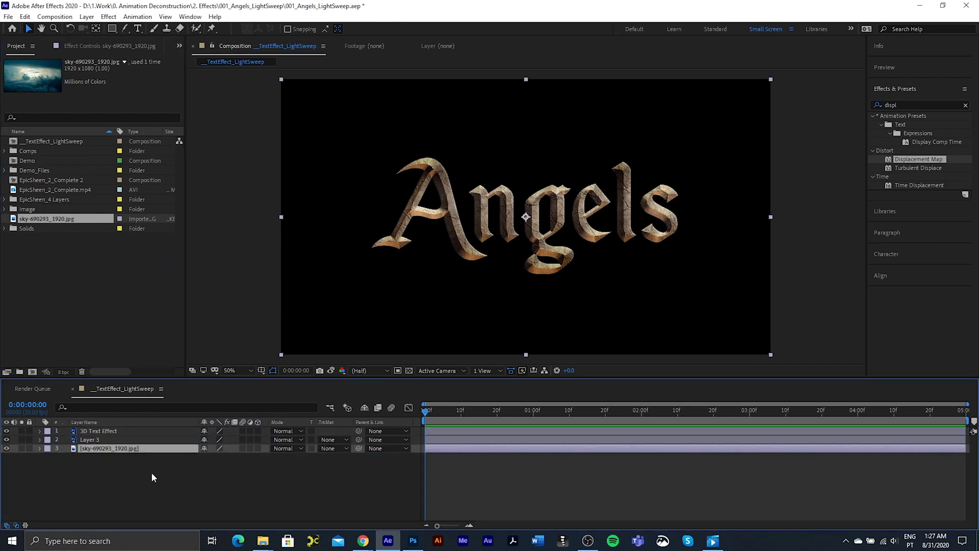
{"action": "left_click_drag", "start_coordinate": [115, 452], "coordinate": [115, 435]}
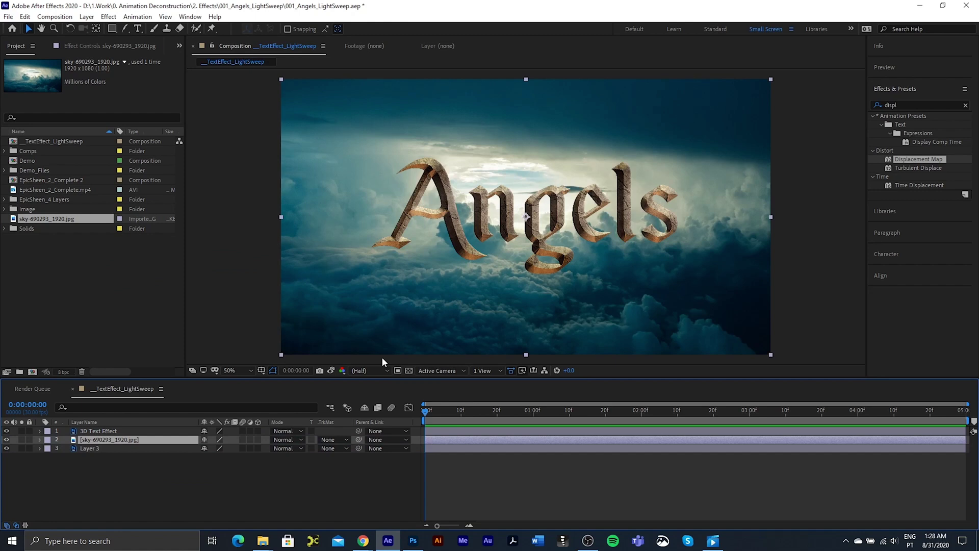
{"action": "key", "text": "s"}
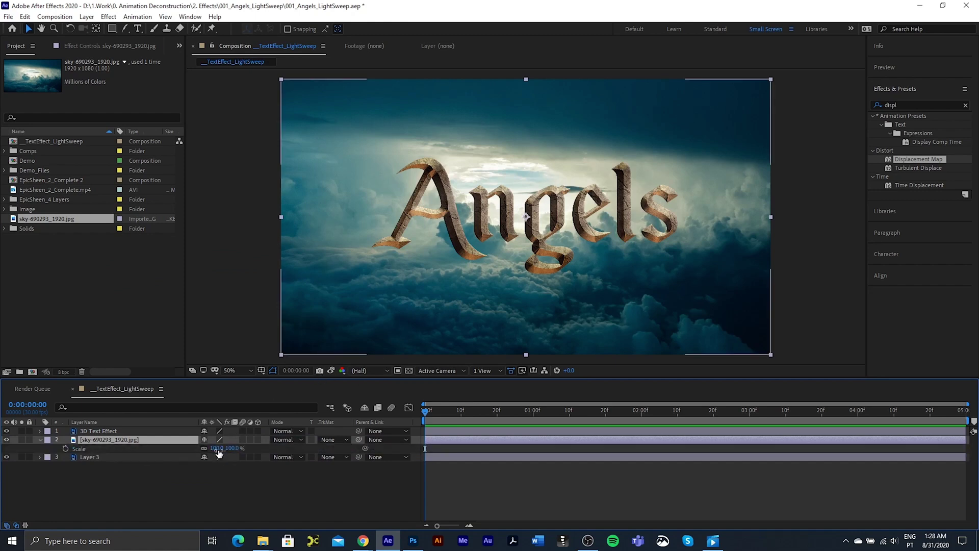
{"action": "left_click", "coordinate": [218, 448]}
{"action": "type", "text": "150"}
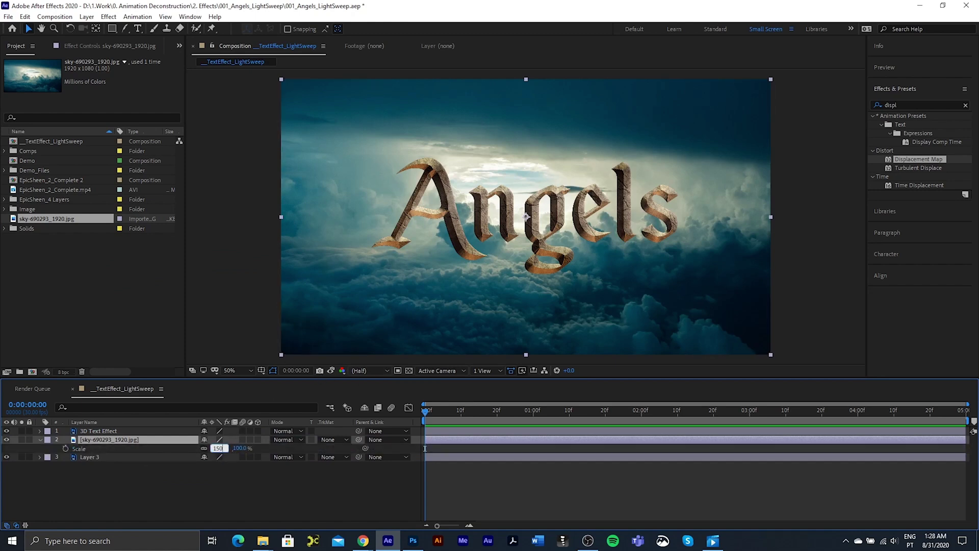
{"action": "key", "text": "Return"}
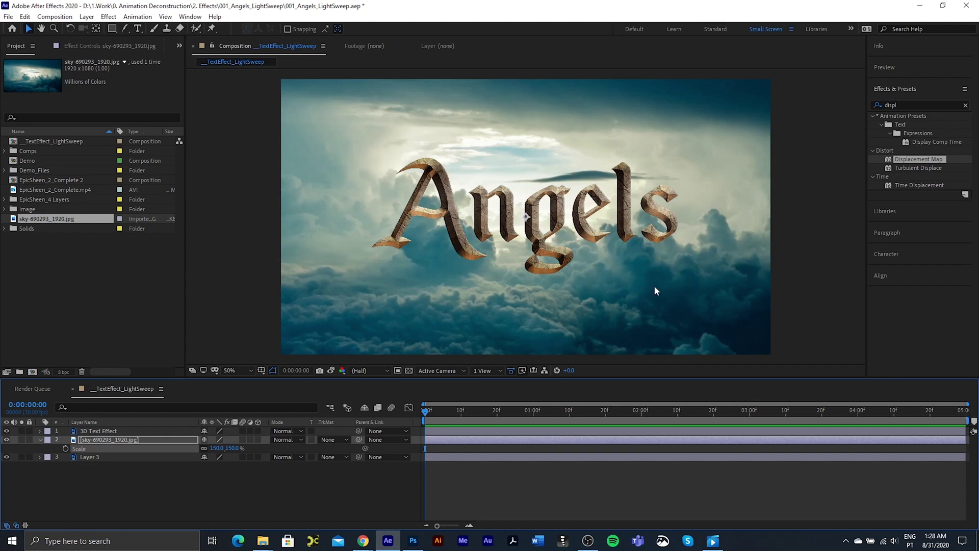
Move the sky image upward in the frame and hide its layer
{"action": "left_click_drag", "start_coordinate": [651, 296], "coordinate": [641, 232]}
{"action": "left_click", "coordinate": [6, 439]}
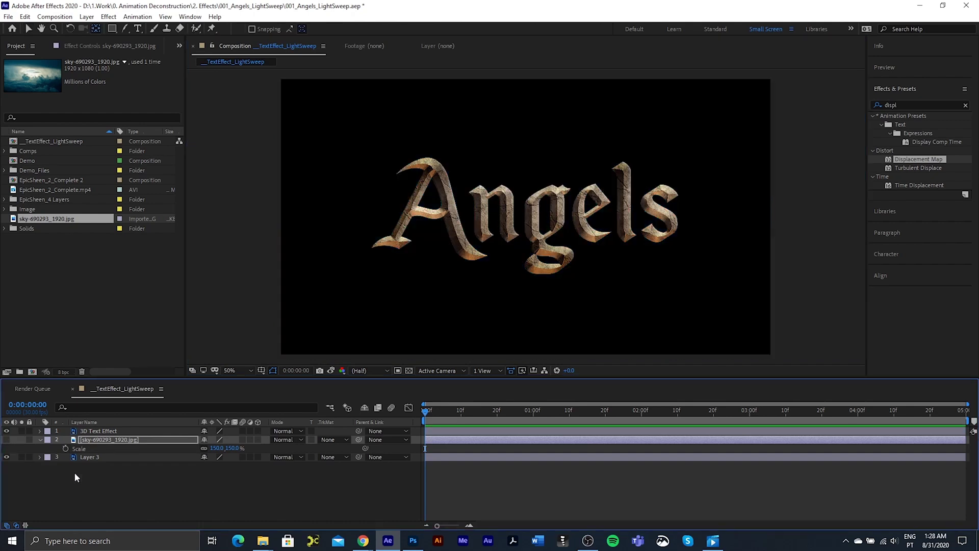
{"action": "left_click", "coordinate": [176, 516]}
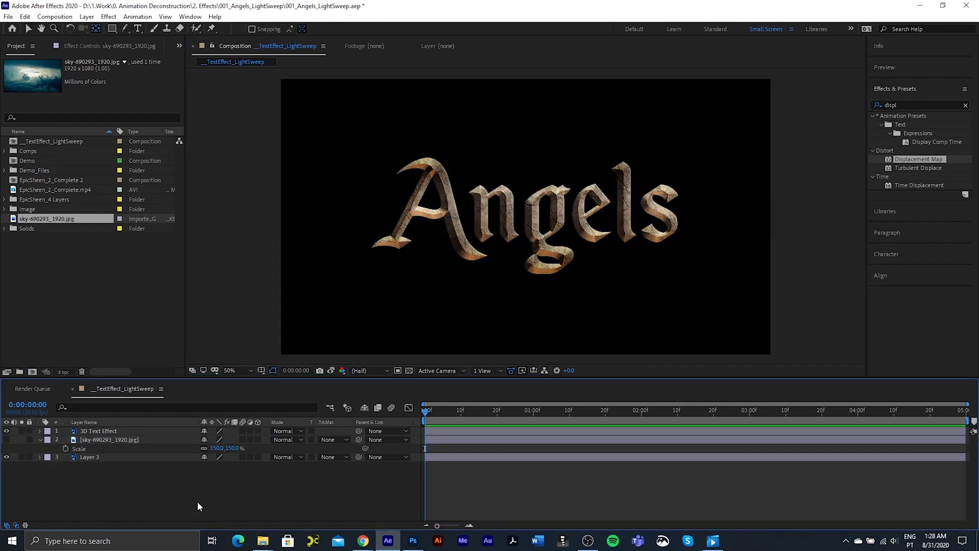
{"action": "key", "text": "v"}
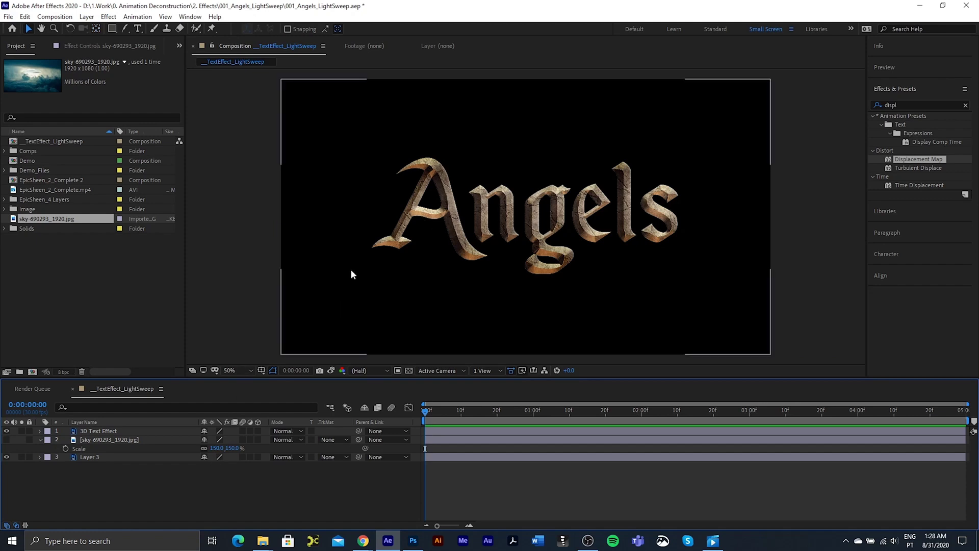
Duplicate the 3D Text Effect layer, precompose the copy as 'BumpMap', and switch to 16 bpc
{"action": "left_click", "coordinate": [105, 431]}
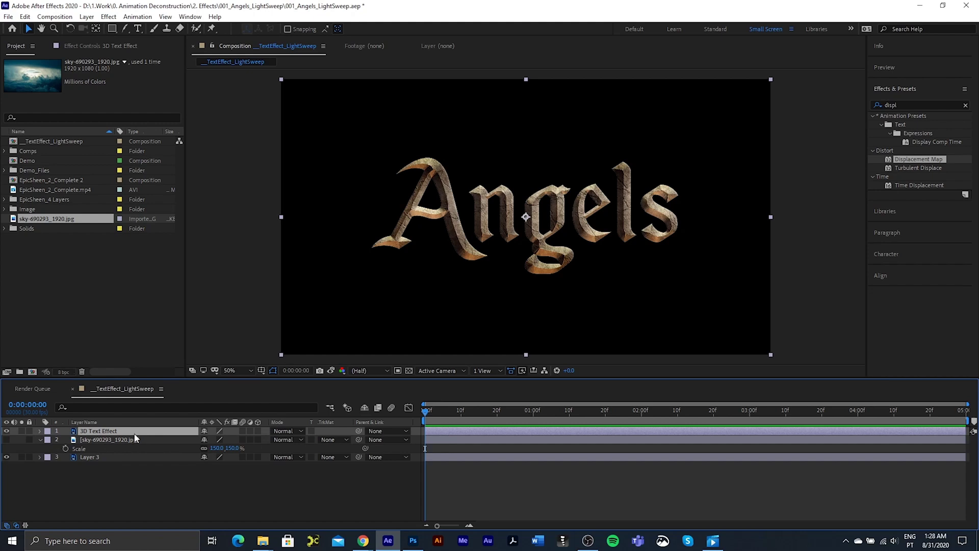
{"action": "key", "text": "ctrl+d"}
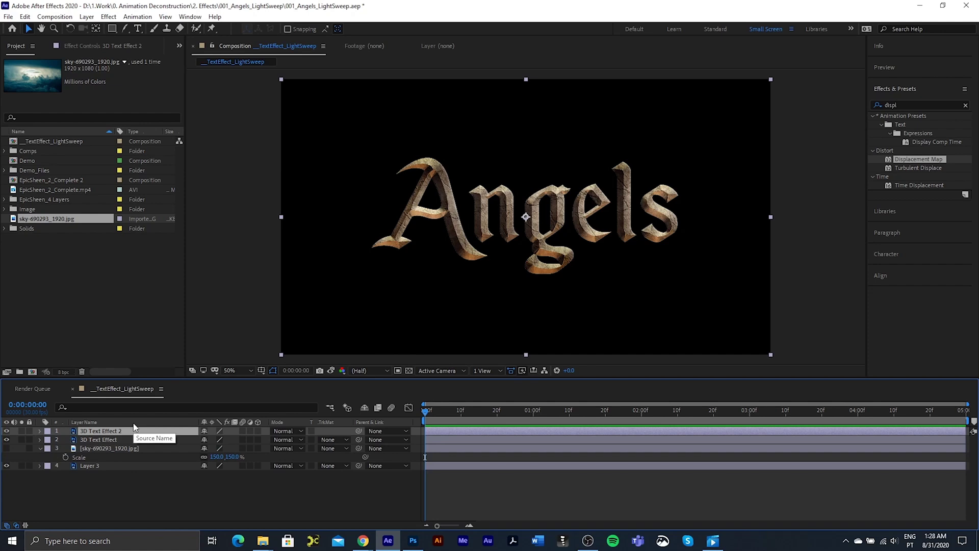
{"action": "key", "text": "ctrl+shift+c"}
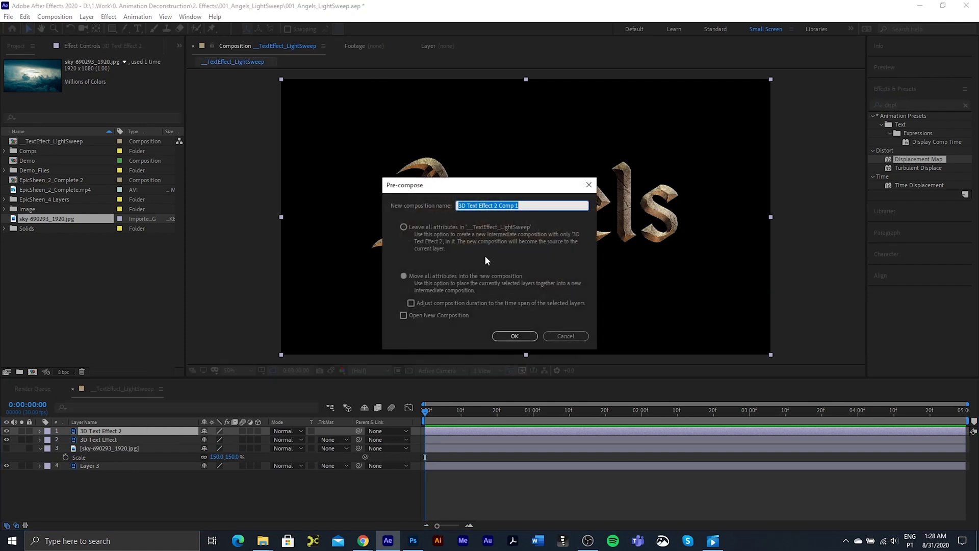
{"action": "type", "text": "Bump"}
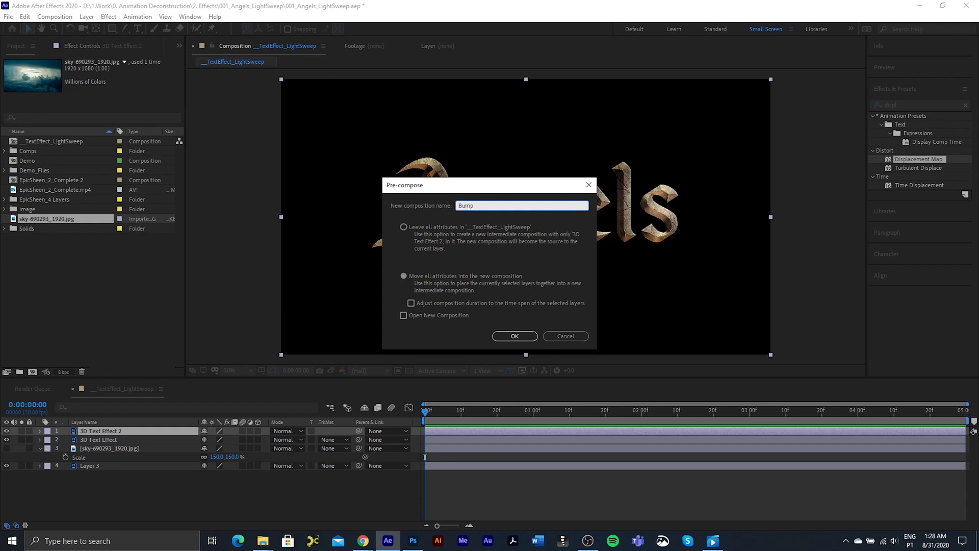
{"action": "type", "text": "Map"}
{"action": "key", "text": "Return"}
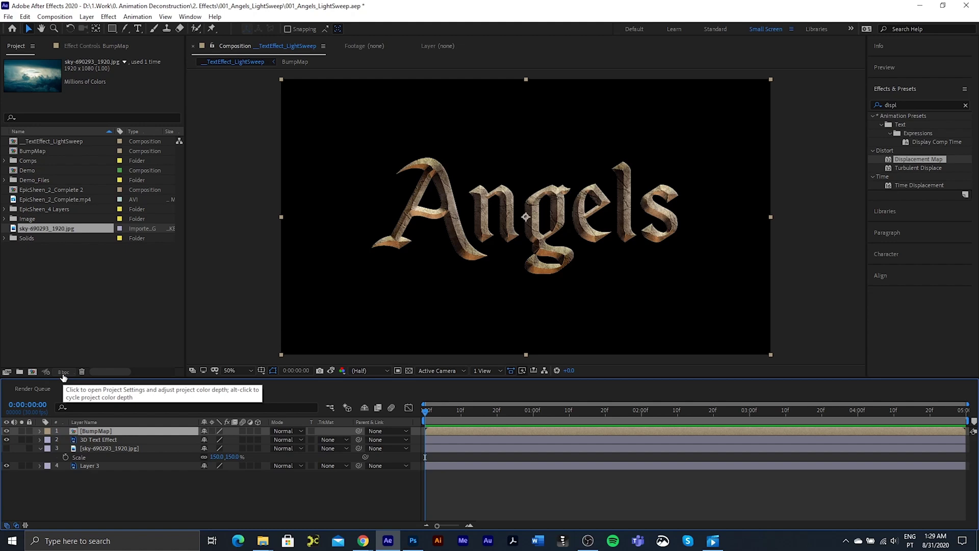
{"action": "left_click", "coordinate": [64, 372], "text": "alt"}
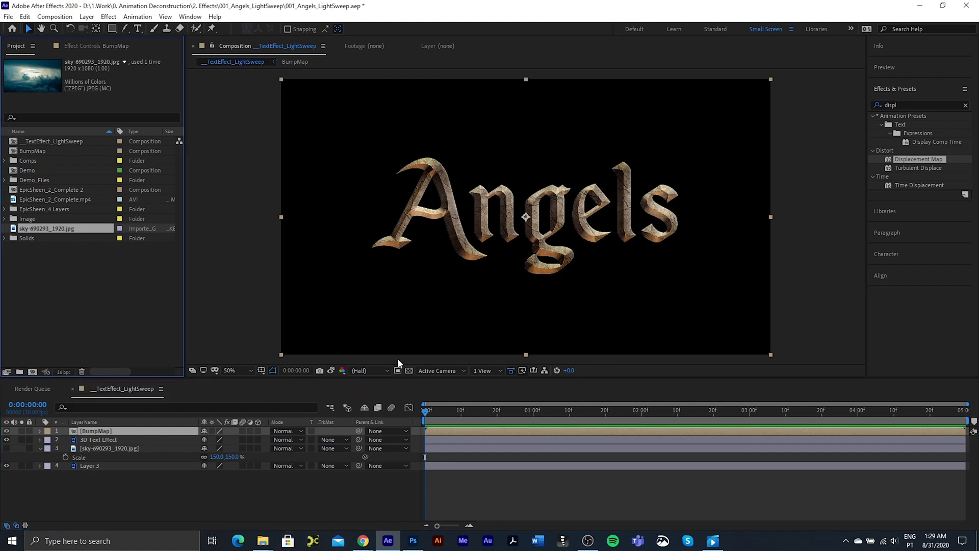
Open BumpMap and apply the Tint effect to the 3D Text Effect 2 layer
{"action": "double_click", "coordinate": [87, 431]}
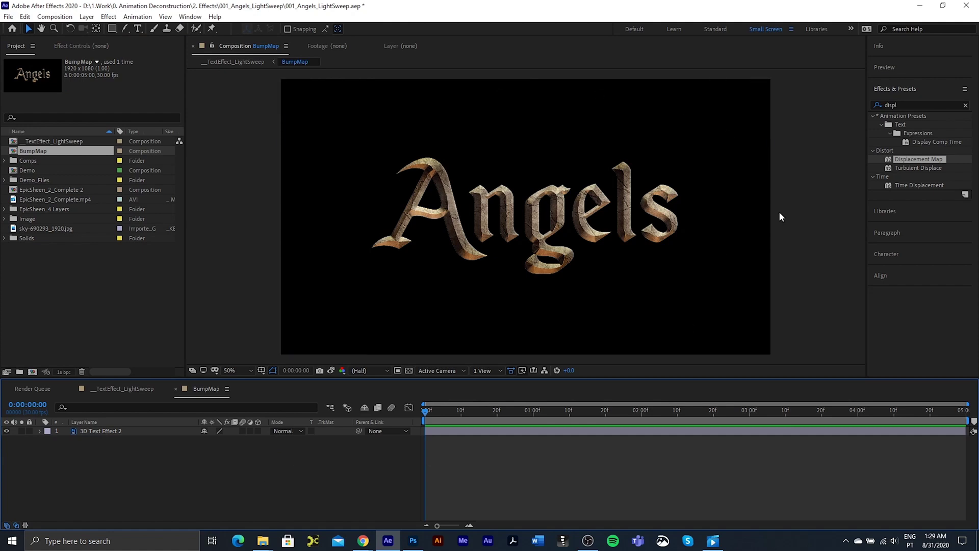
{"action": "left_click", "coordinate": [916, 102]}
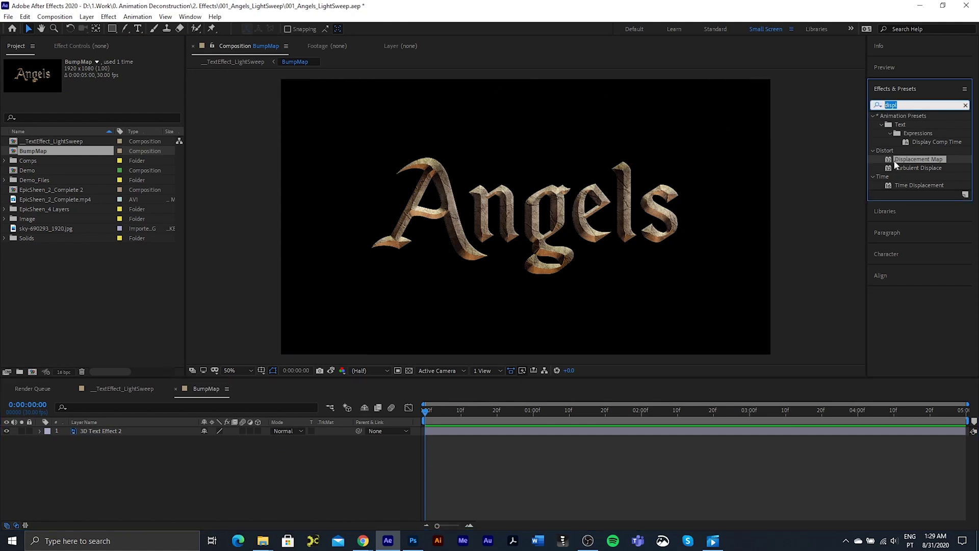
{"action": "type", "text": "tint"}
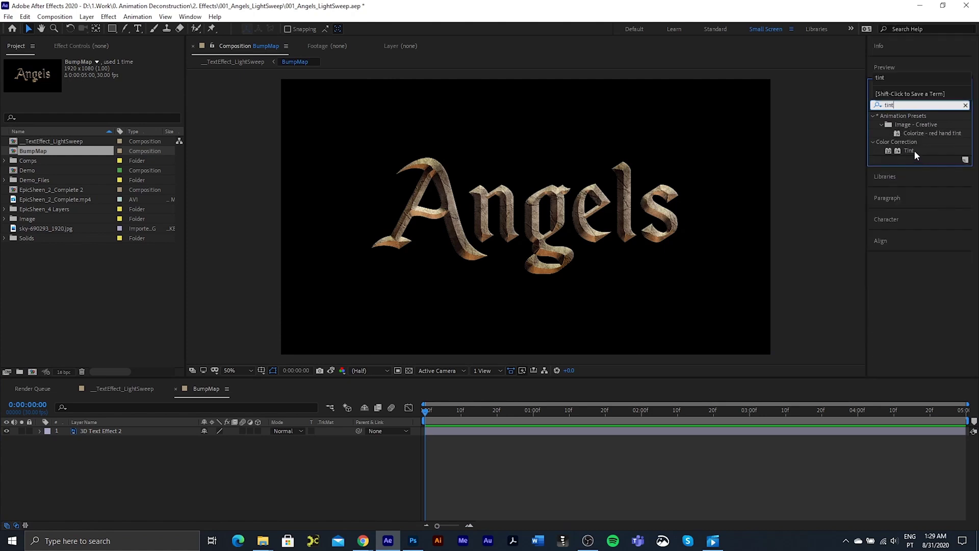
{"action": "left_click_drag", "start_coordinate": [913, 150], "coordinate": [142, 429]}
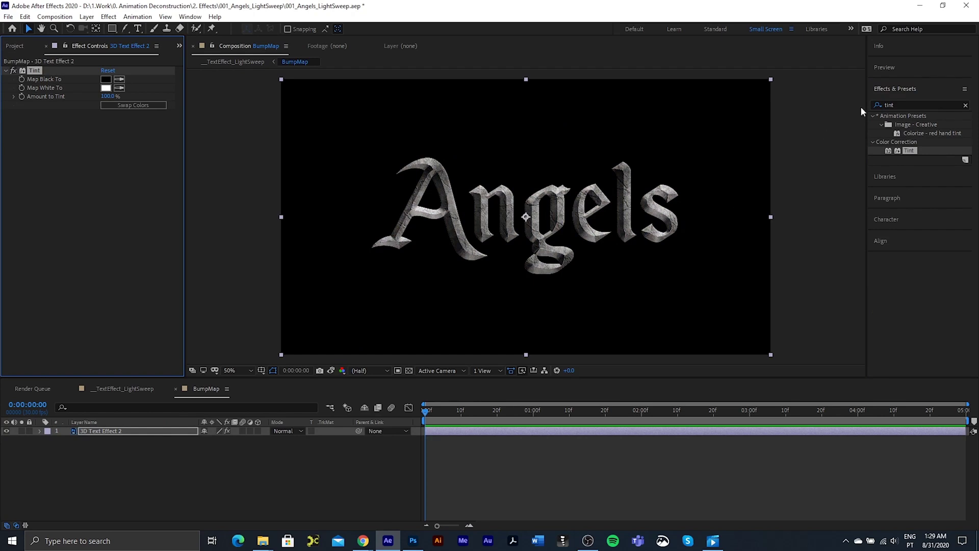
Add Levels to the text copy with Input Black 1927.5 and Input White 26471.4
{"action": "key", "text": "ctrl+5"}
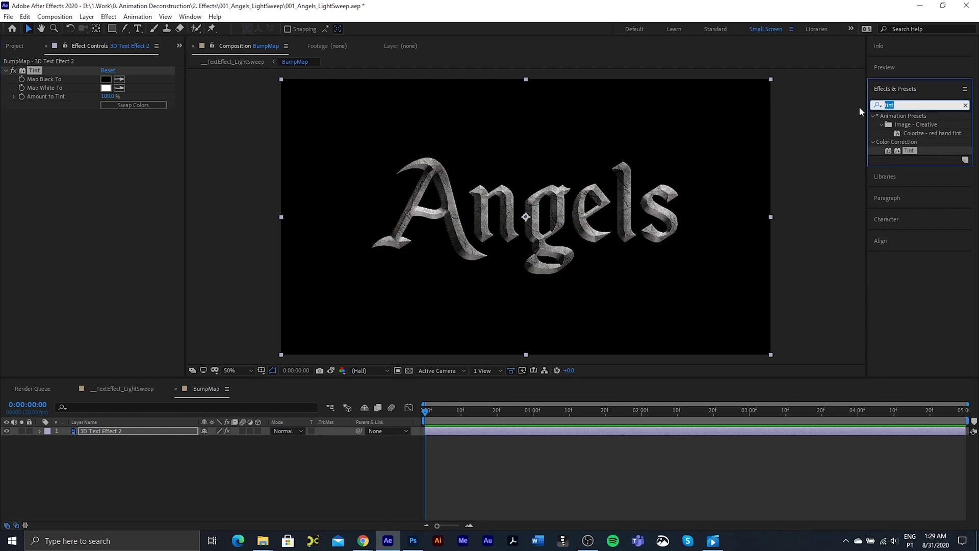
{"action": "type", "text": "level"}
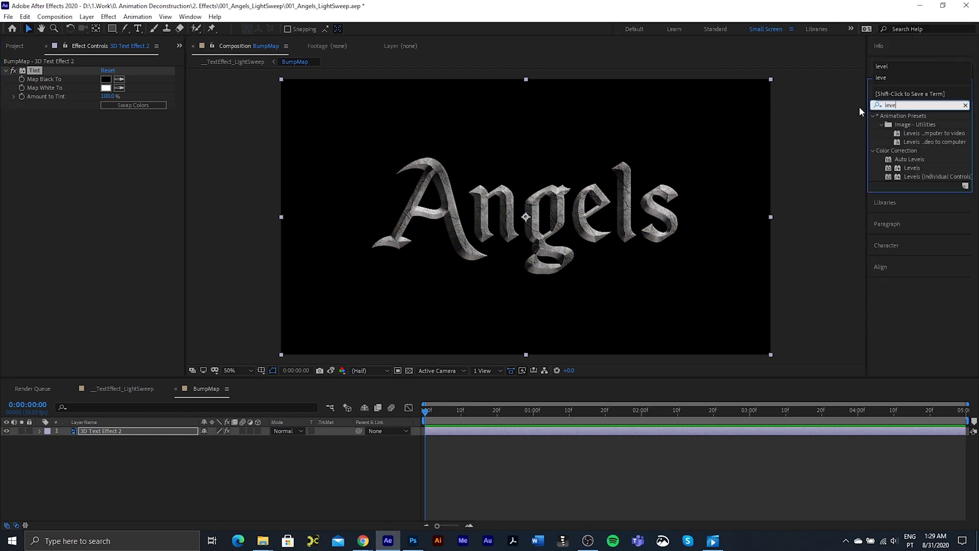
{"action": "double_click", "coordinate": [912, 168]}
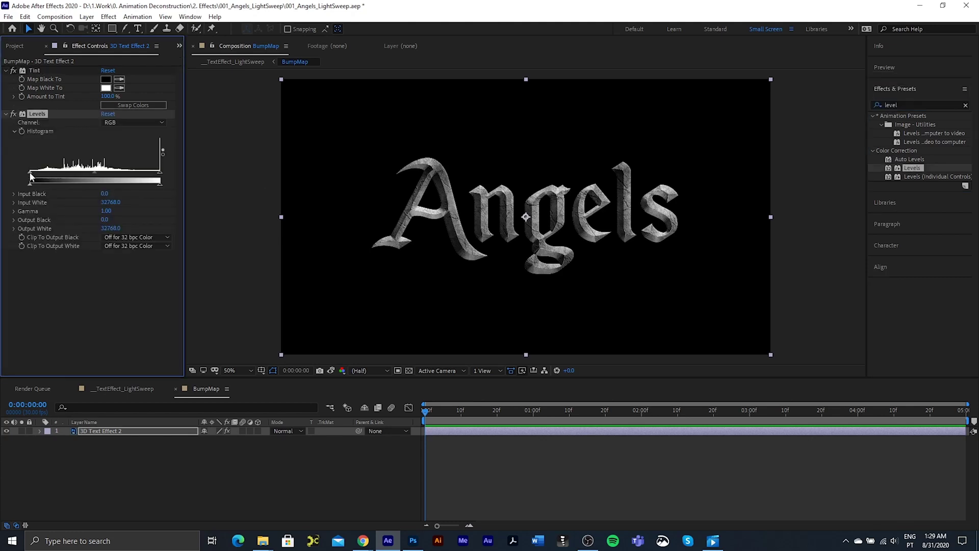
{"action": "left_click_drag", "start_coordinate": [31, 176], "coordinate": [38, 176]}
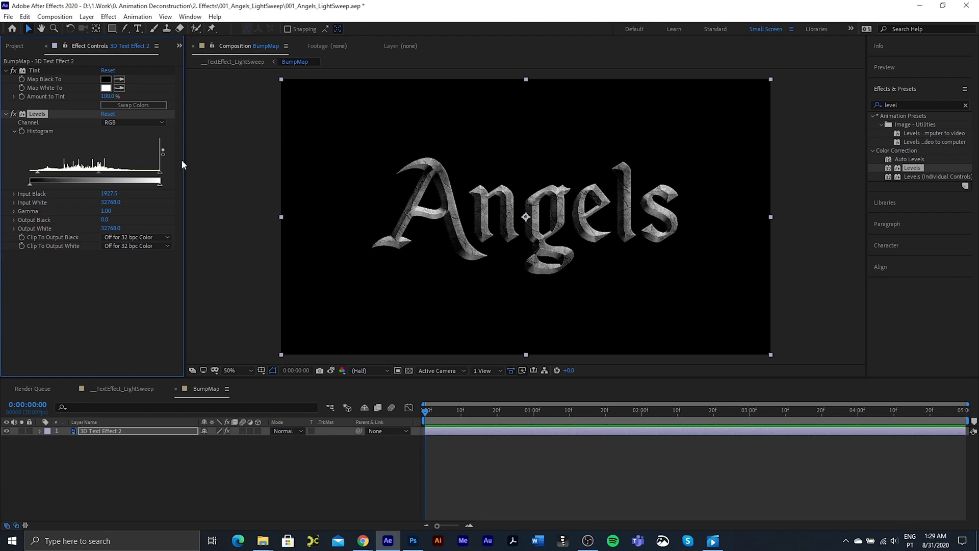
{"action": "left_click_drag", "start_coordinate": [159, 179], "coordinate": [136, 177]}
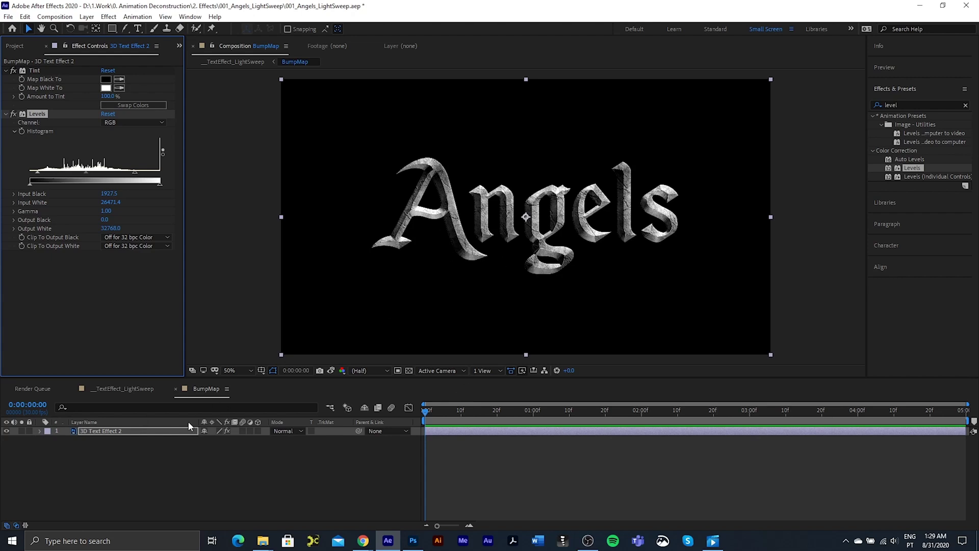
Precompose the BumpMap layer into a new composition named 'LightSweep'
{"action": "left_click", "coordinate": [177, 389]}
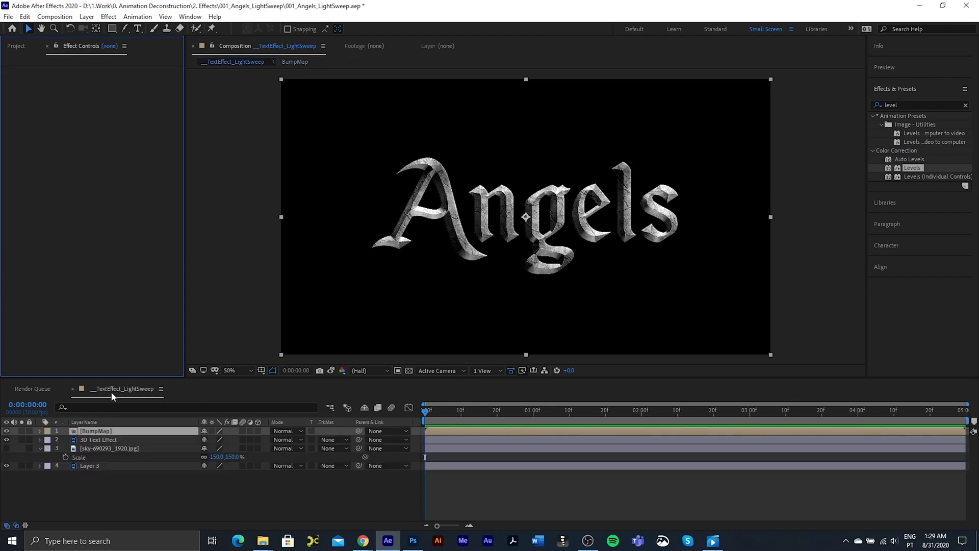
{"action": "left_click", "coordinate": [109, 433]}
{"action": "key", "text": "ctrl+shift+c"}
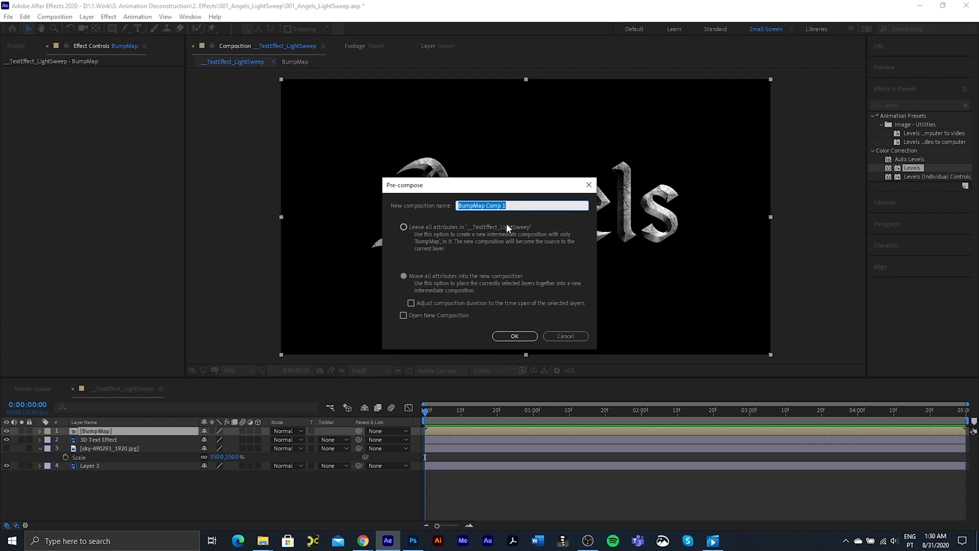
{"action": "type", "text": "LightSweep"}
{"action": "left_click", "coordinate": [505, 338]}
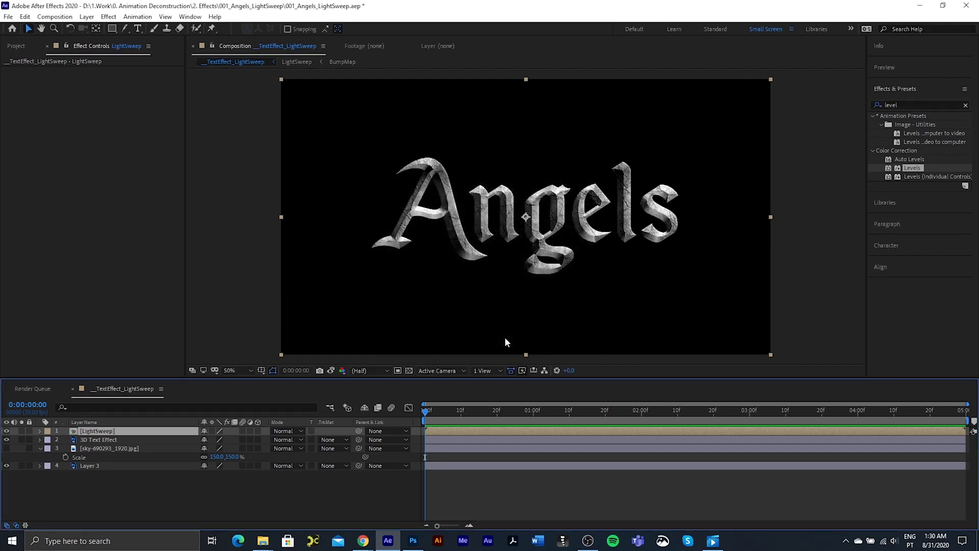
Give the LightSweep layer a Cyan label and open the LightSweep composition
{"action": "left_click", "coordinate": [47, 430]}
{"action": "left_click", "coordinate": [70, 406]}
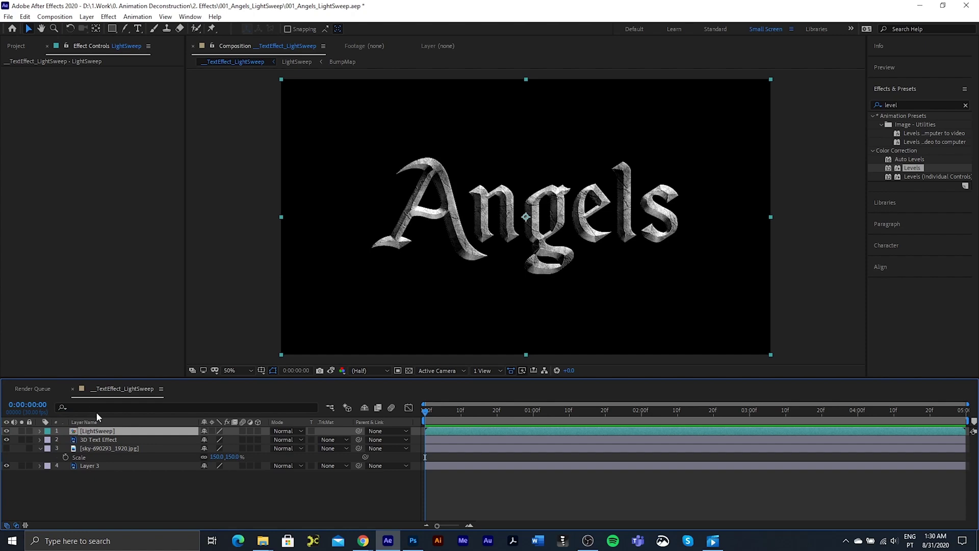
{"action": "double_click", "coordinate": [94, 432]}
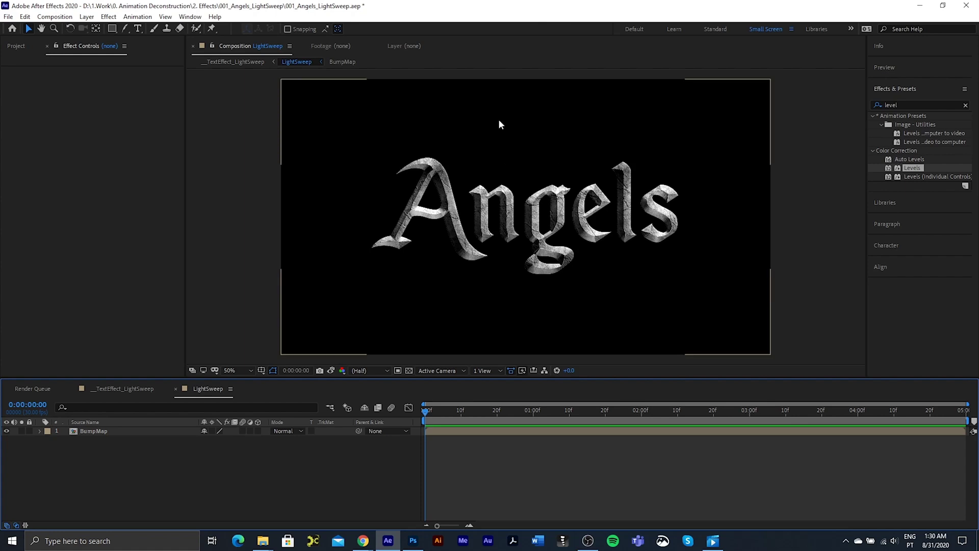
Zoom the viewer to 25% and add a white 1920 × 2000 px solid to LightSweep
{"action": "key", "text": "comma"}
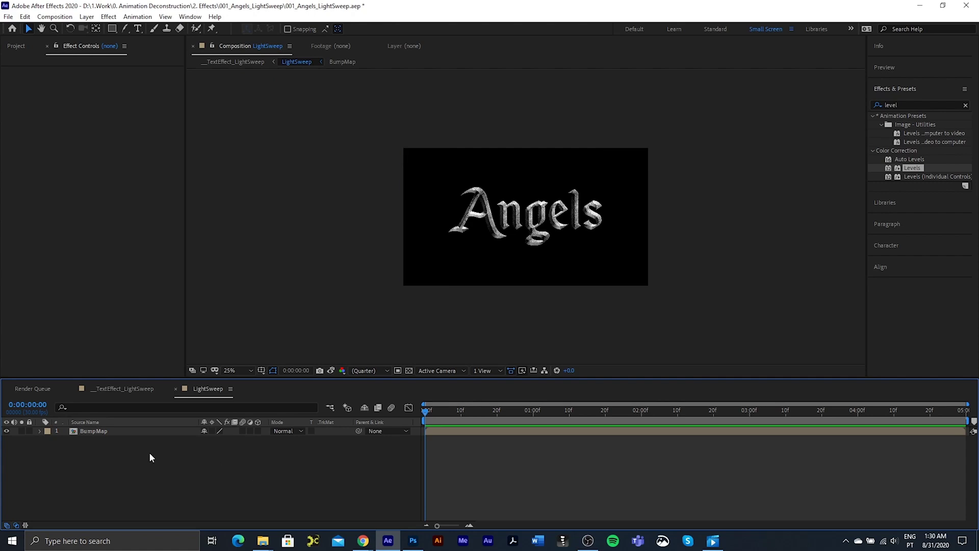
{"action": "right_click", "coordinate": [109, 455]}
{"action": "mouse_move", "coordinate": [145, 344]}
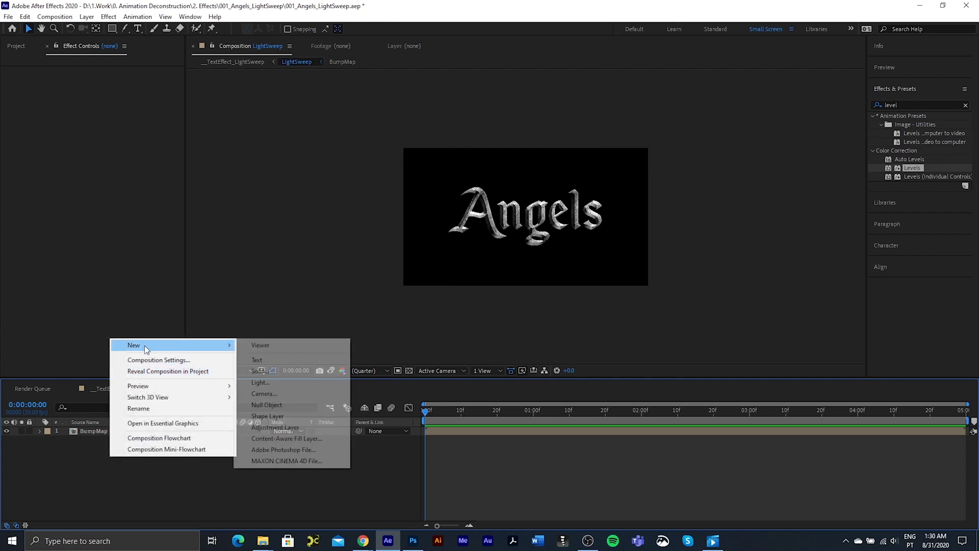
{"action": "left_click", "coordinate": [261, 371]}
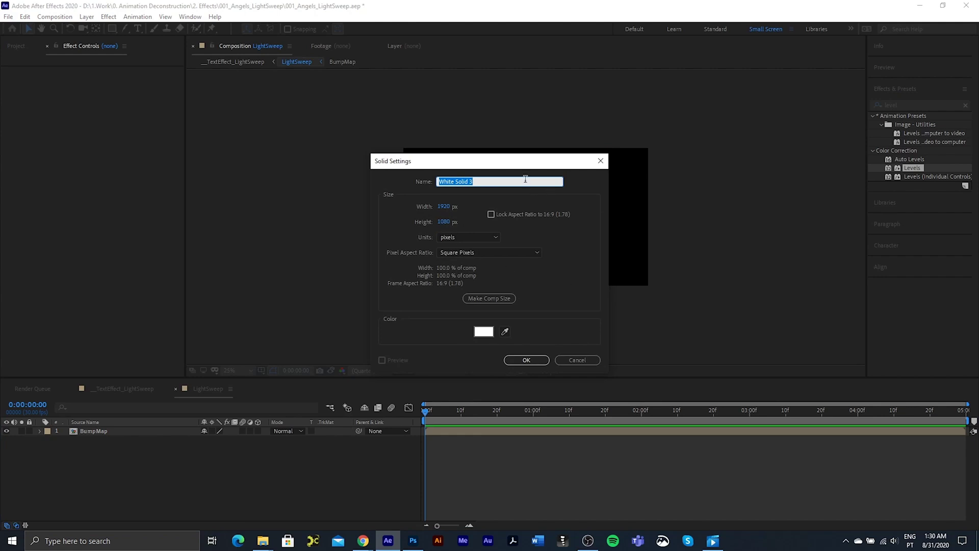
{"action": "left_click_drag", "start_coordinate": [523, 162], "coordinate": [810, 166]}
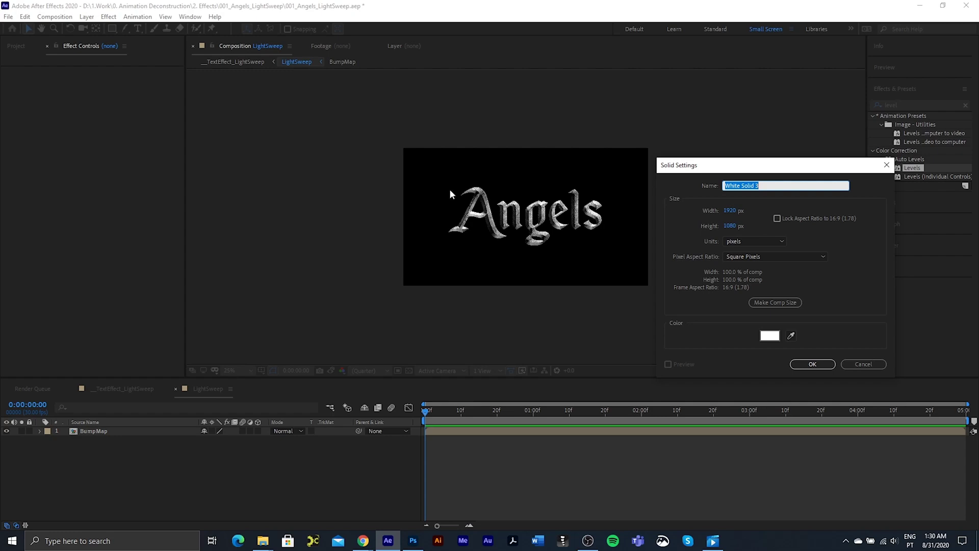
{"action": "key", "text": "Tab"}
{"action": "key", "text": "Tab"}
{"action": "type", "text": "2000"}
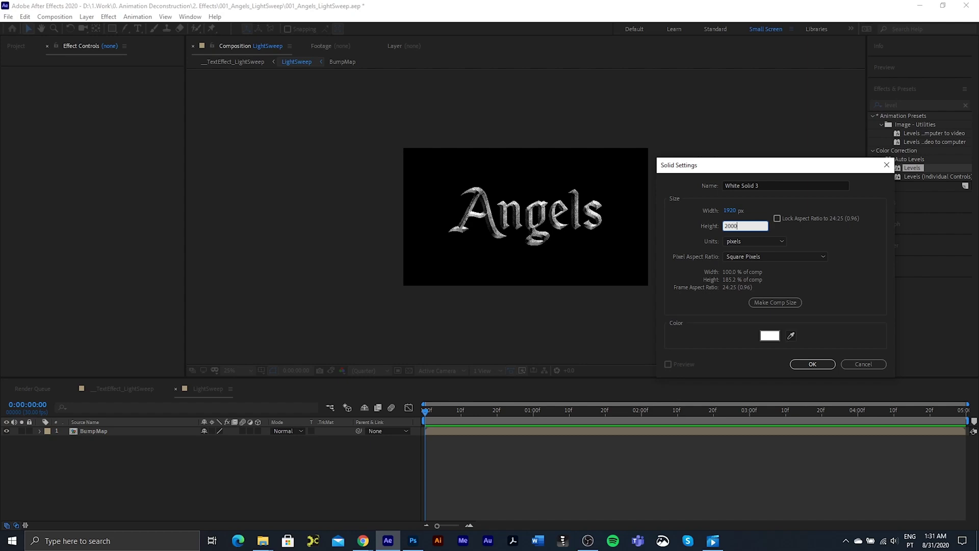
{"action": "left_click", "coordinate": [805, 363]}
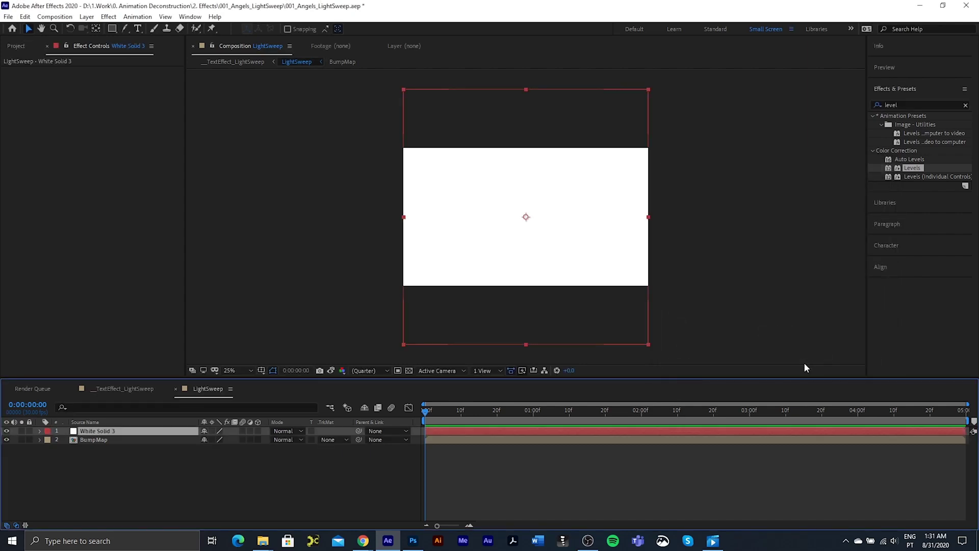
Move White Solid 3 below BumpMap and set its track matte to Alpha Matte 'BumpMap'
{"action": "left_click_drag", "start_coordinate": [108, 431], "coordinate": [109, 458]}
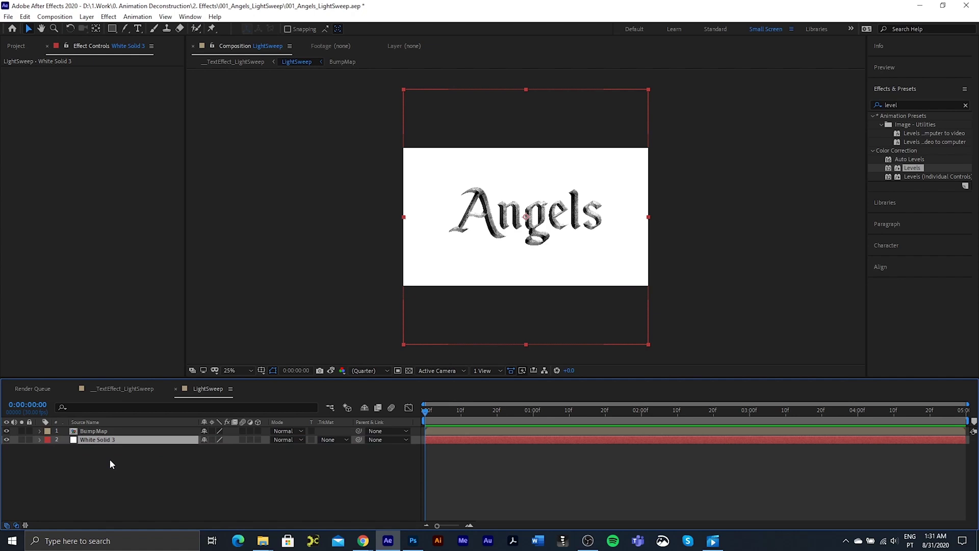
{"action": "left_click", "coordinate": [334, 439]}
{"action": "left_click", "coordinate": [348, 465]}
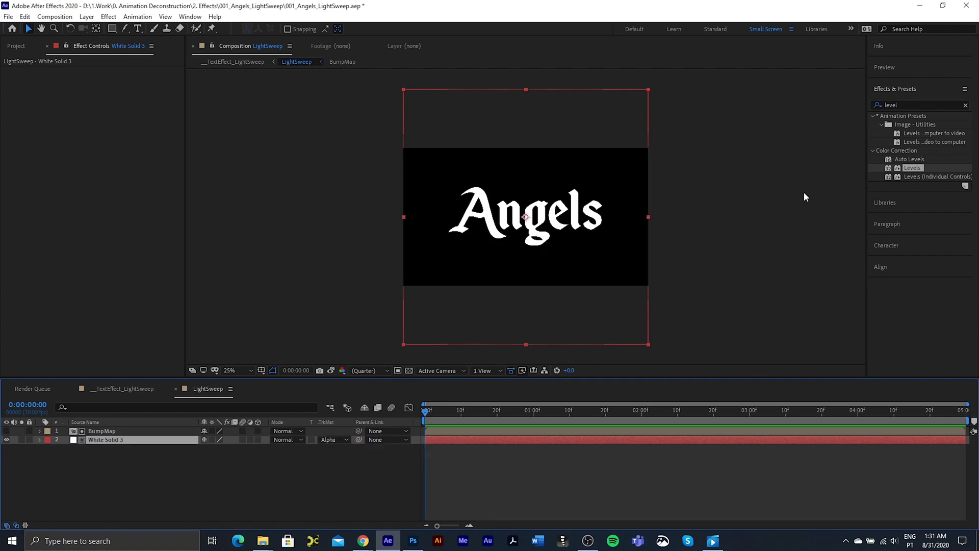
Apply Displacement Map to White Solid 3 by searching Effects & Presets for 'displ'
{"action": "left_click", "coordinate": [906, 103]}
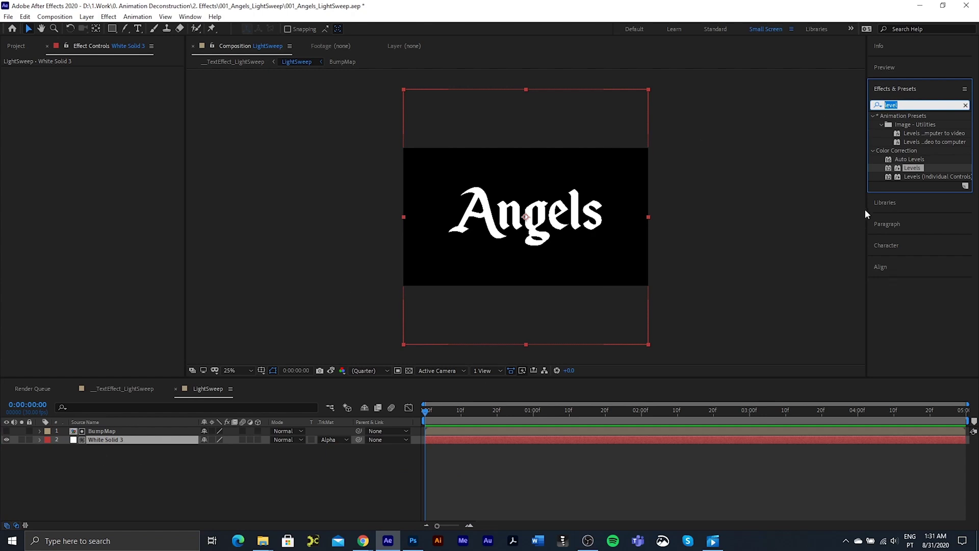
{"action": "type", "text": "di"}
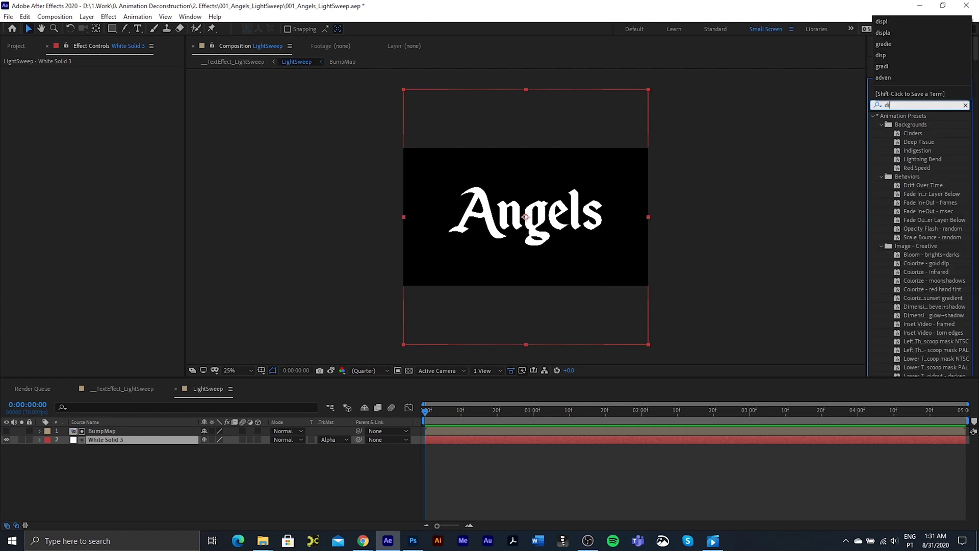
{"action": "type", "text": "spl"}
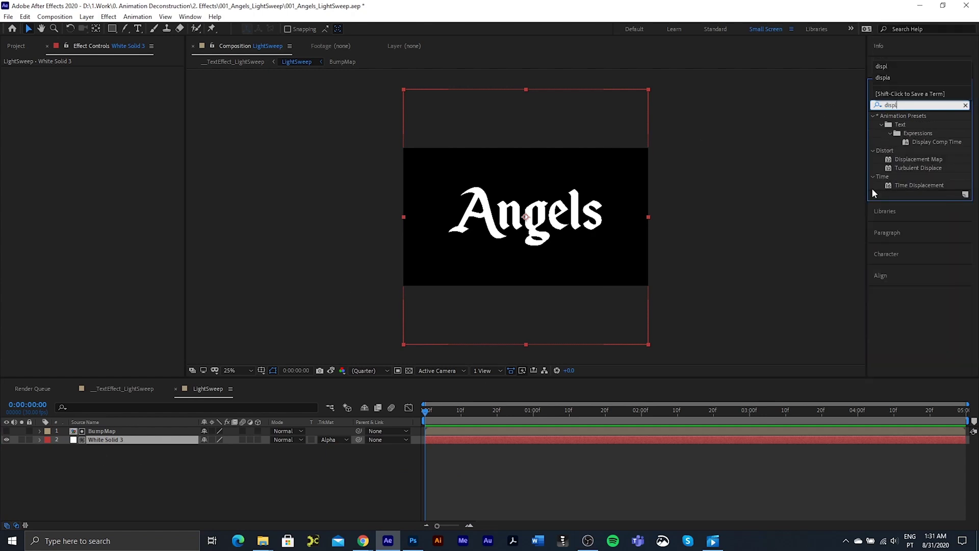
{"action": "double_click", "coordinate": [918, 159]}
{"action": "key", "text": "period"}
{"action": "left_click", "coordinate": [108, 439]}
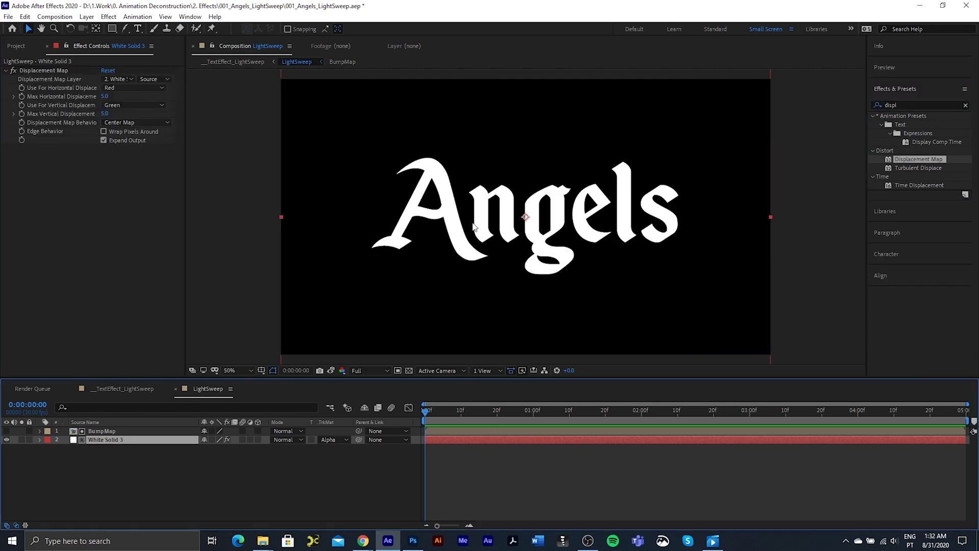
{"action": "key", "text": "comma"}
{"action": "left_click", "coordinate": [112, 28]}
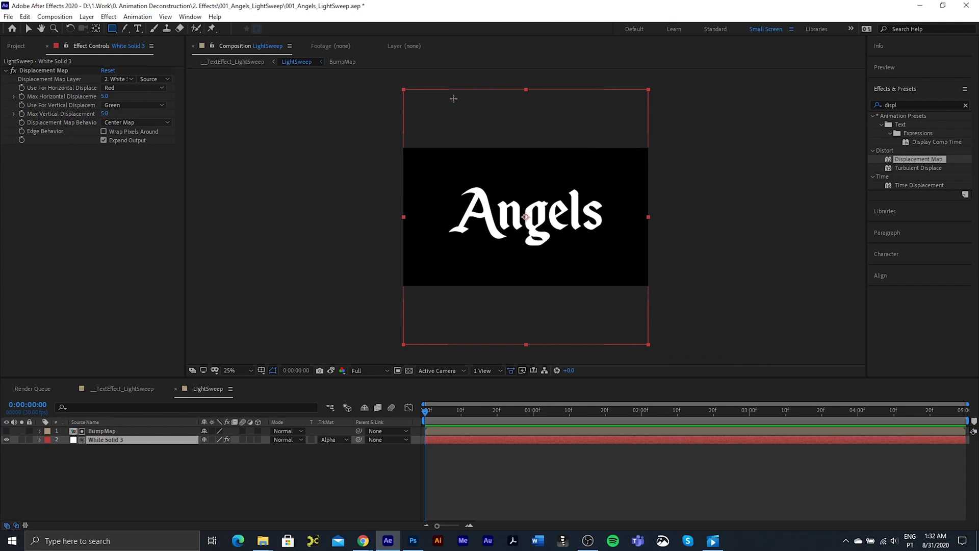
Draw a tall rectangular mask over the text and slant it by shifting its top edge right
{"action": "left_click_drag", "start_coordinate": [441, 80], "coordinate": [554, 342]}
{"action": "key", "text": "v"}
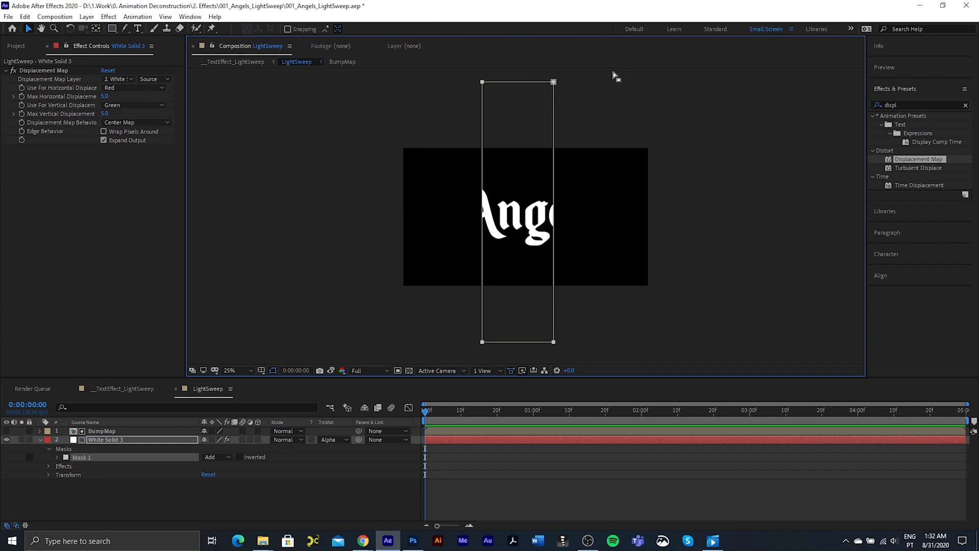
{"action": "left_click_drag", "start_coordinate": [523, 83], "coordinate": [545, 89]}
{"action": "left_click", "coordinate": [513, 97]}
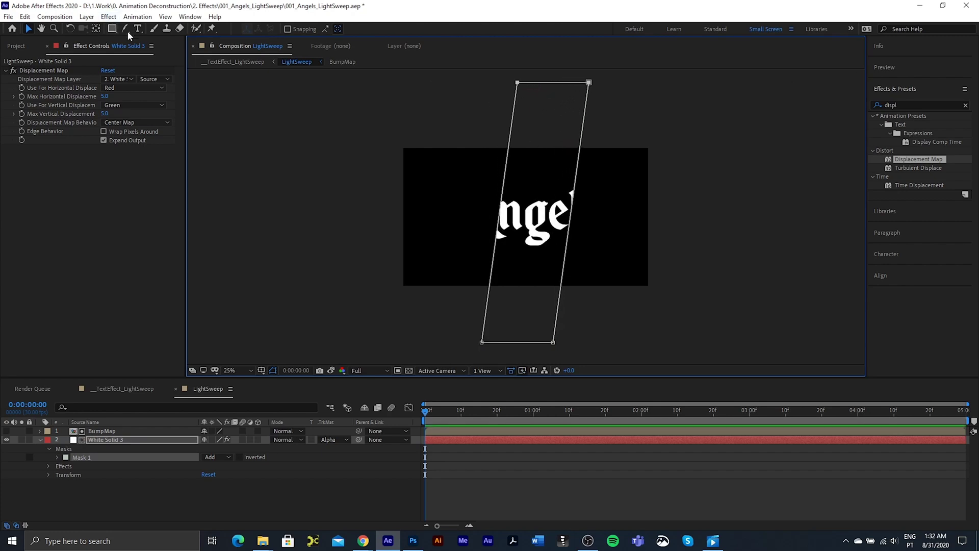
Feather the mask's edges inward with the Mask Feather Tool for a soft light band
{"action": "left_click_drag", "start_coordinate": [126, 30], "coordinate": [165, 76]}
{"action": "left_click_drag", "start_coordinate": [500, 217], "coordinate": [534, 225]}
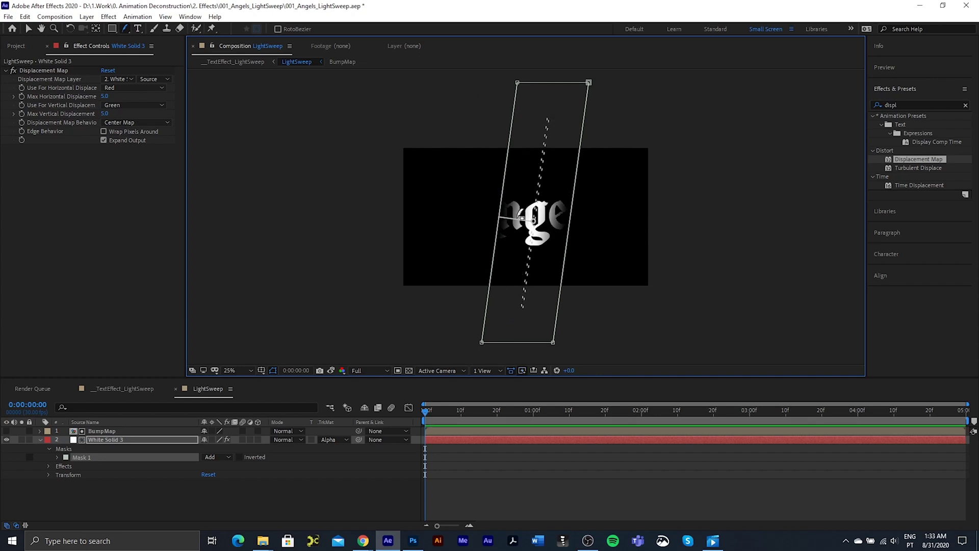
{"action": "left_click", "coordinate": [259, 503]}
{"action": "key", "text": "v"}
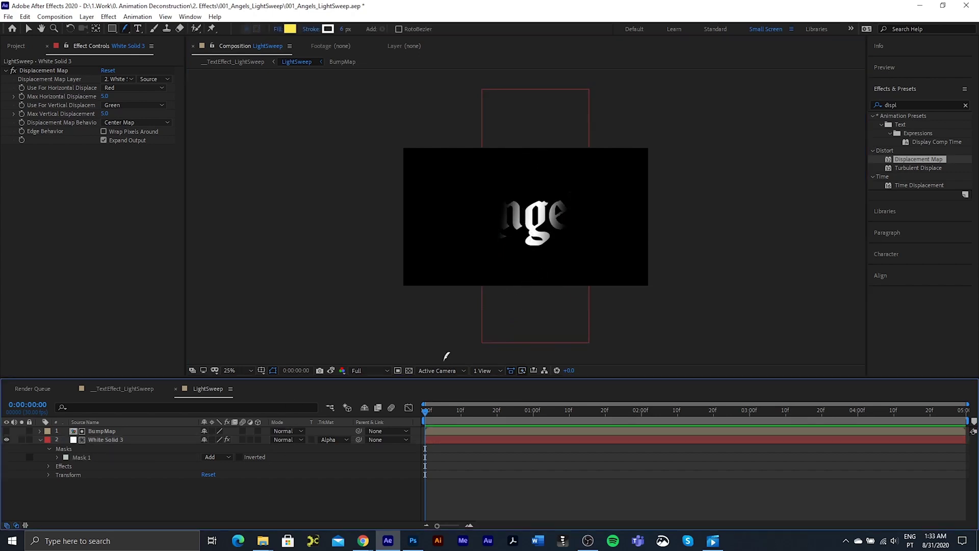
{"action": "scroll", "coordinate": [570, 258], "scroll_direction": "up", "scroll_amount": 1}
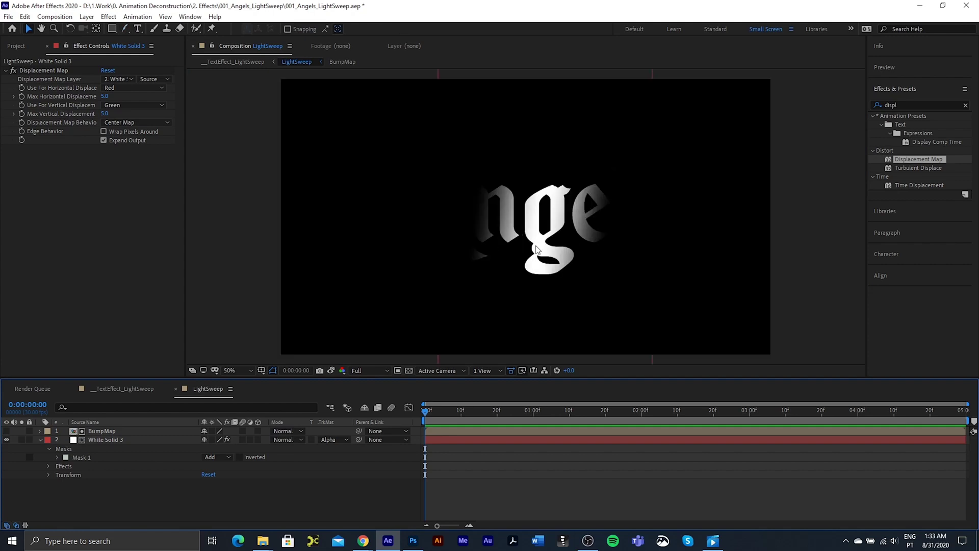
{"action": "scroll", "coordinate": [556, 224], "scroll_direction": "up", "scroll_amount": 1}
{"action": "key", "text": "v"}
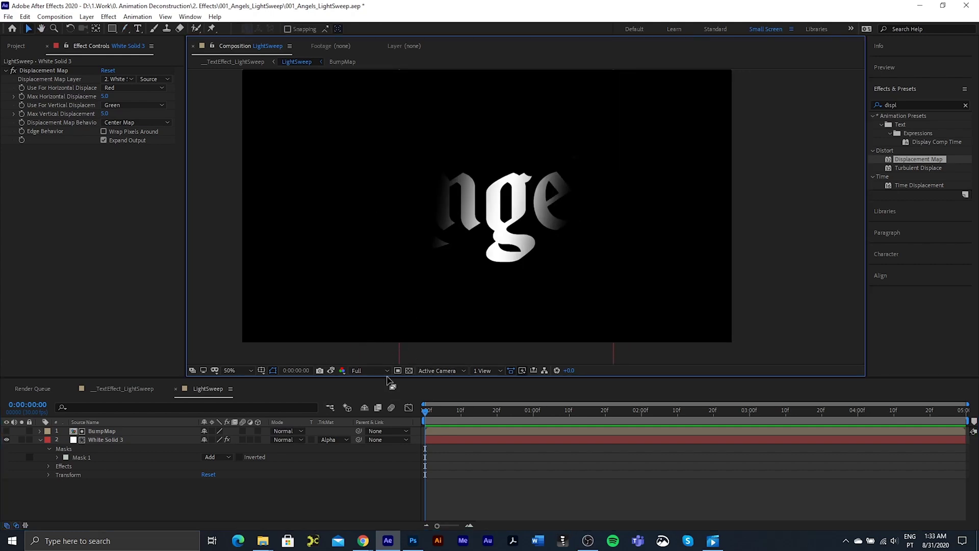
Set Displacement Map Layer to 1. BumpMap with Luminance for both horizontal and vertical channels
{"action": "left_click", "coordinate": [372, 372]}
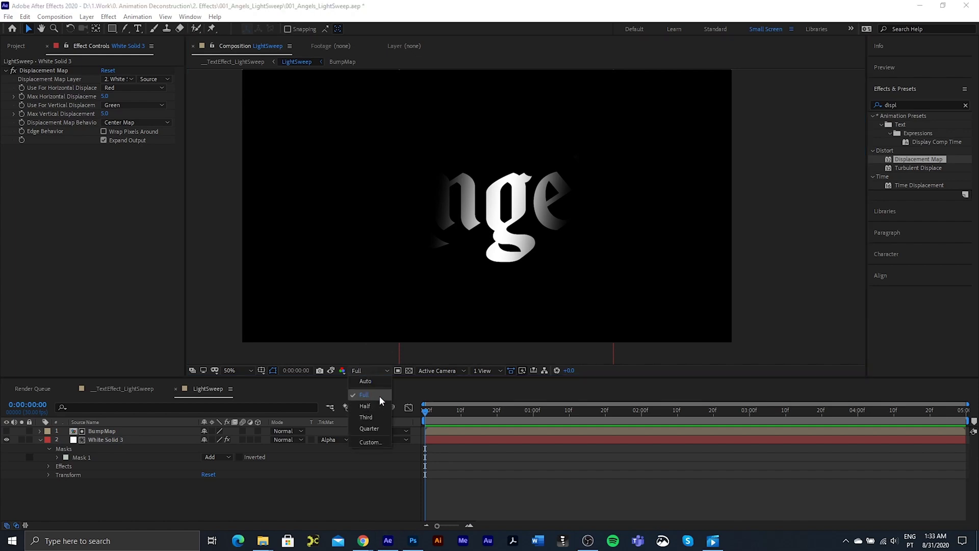
{"action": "left_click", "coordinate": [226, 200]}
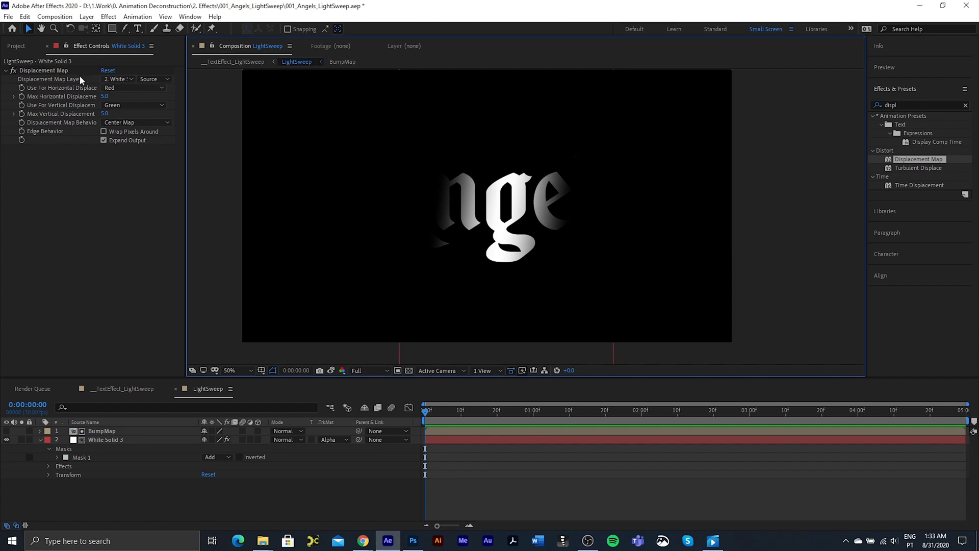
{"action": "left_click", "coordinate": [117, 78]}
{"action": "left_click", "coordinate": [122, 101]}
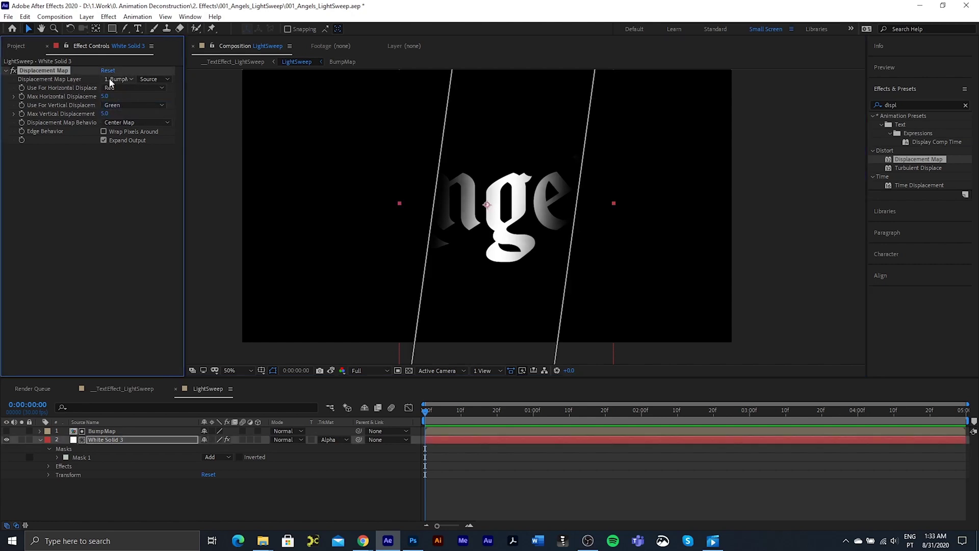
{"action": "left_click", "coordinate": [120, 87]}
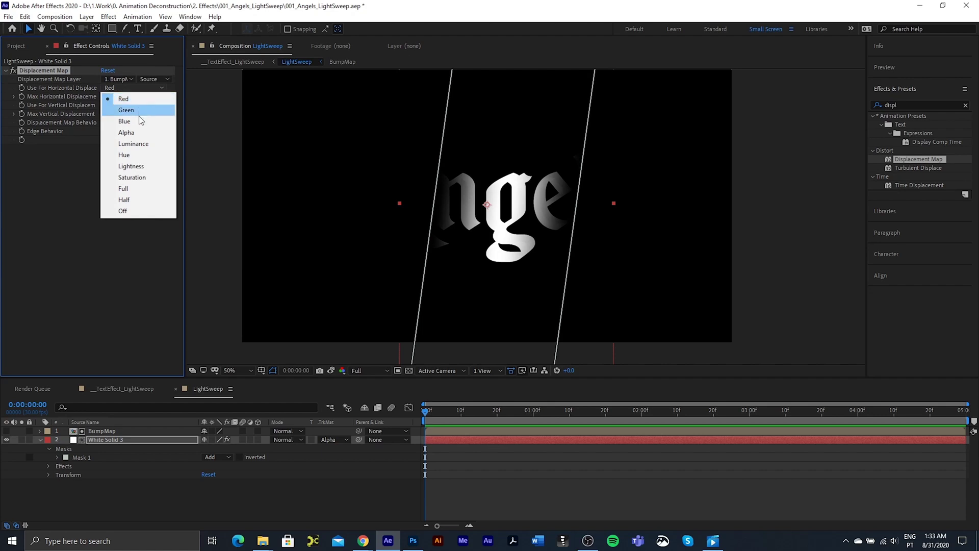
{"action": "left_click", "coordinate": [143, 144]}
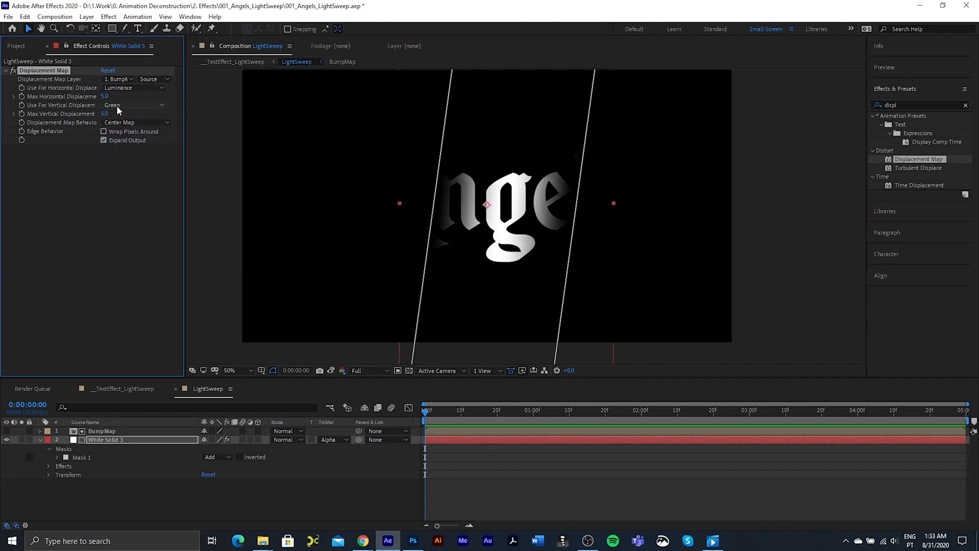
{"action": "left_click", "coordinate": [117, 105]}
{"action": "left_click", "coordinate": [146, 158]}
Set Max Horizontal Displacement to 400 and Max Vertical Displacement to 500
{"action": "left_click_drag", "start_coordinate": [103, 99], "coordinate": [159, 101]}
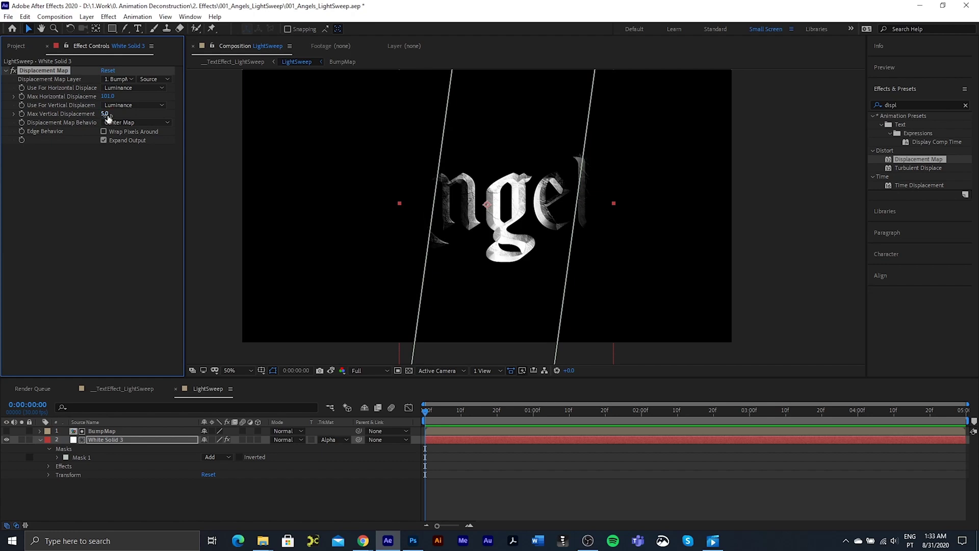
{"action": "left_click_drag", "start_coordinate": [106, 115], "coordinate": [209, 121]}
{"action": "left_click_drag", "start_coordinate": [108, 96], "coordinate": [230, 97]}
{"action": "left_click", "coordinate": [109, 96]}
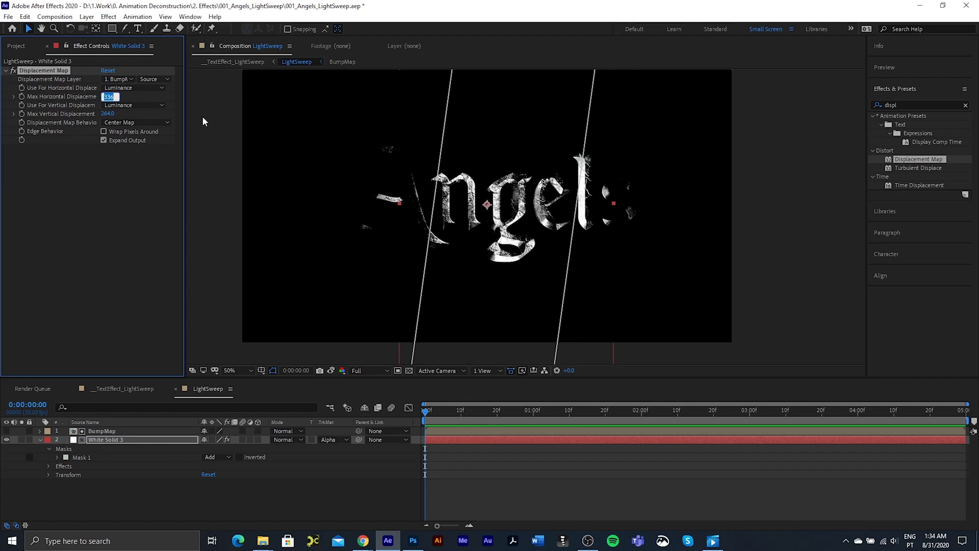
{"action": "type", "text": "400"}
{"action": "key", "text": "Tab"}
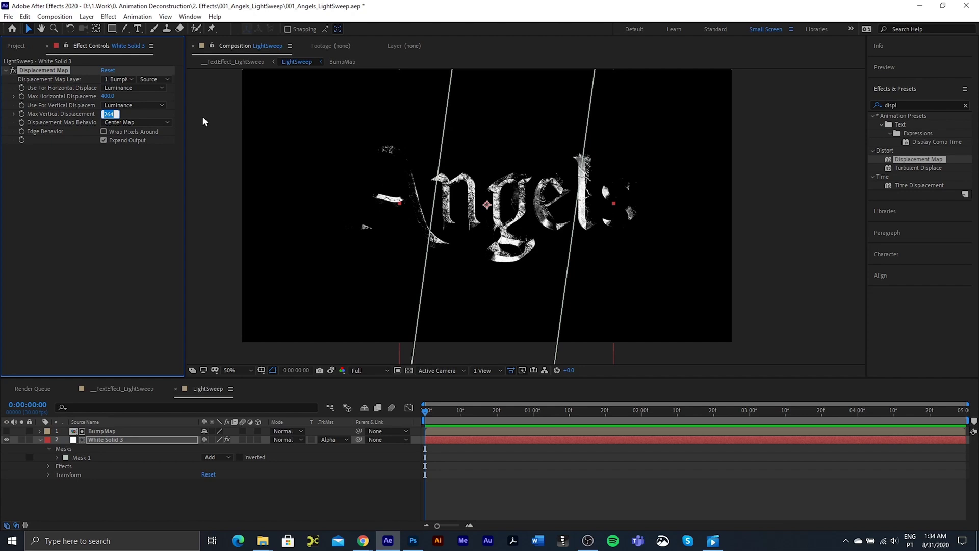
{"action": "type", "text": "500"}
{"action": "key", "text": "Return"}
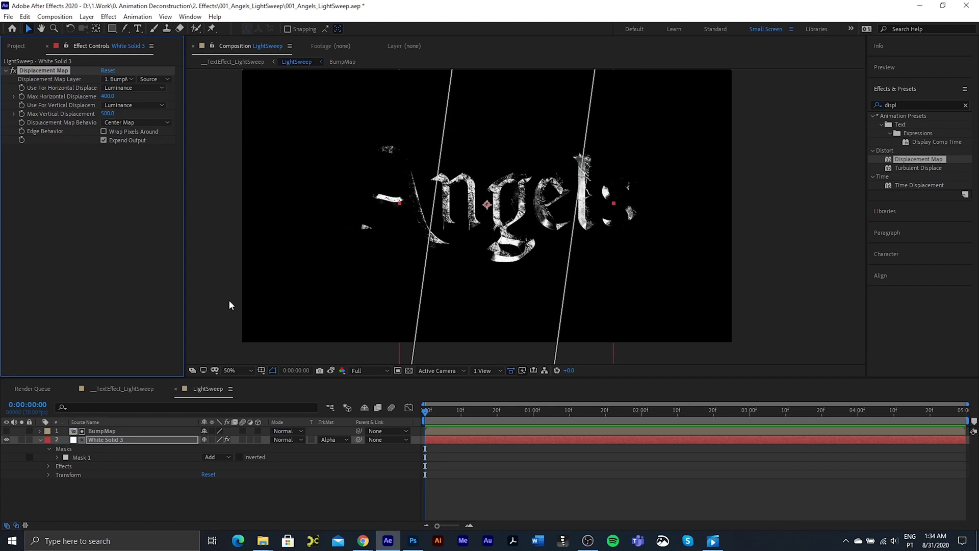
{"action": "key", "text": "comma"}
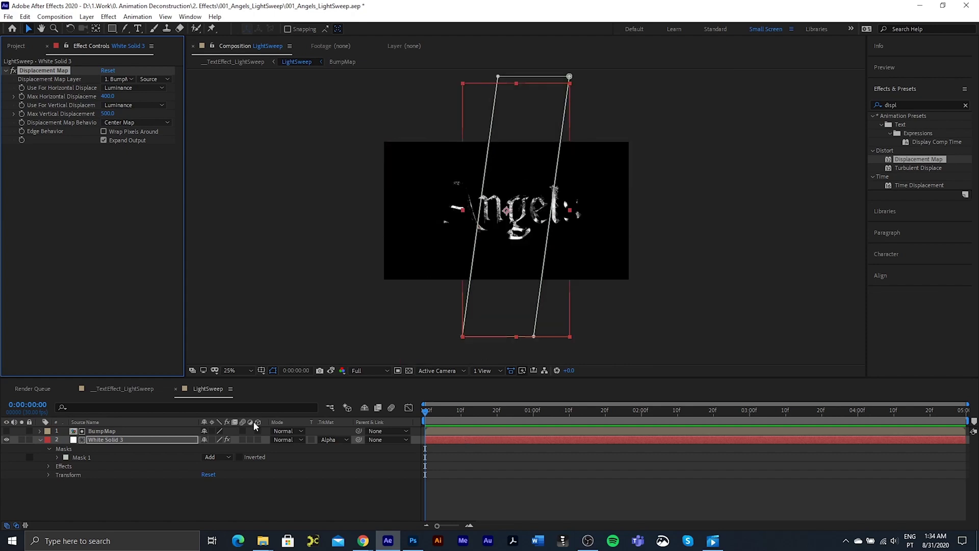
Free-transform White Solid 3's Mask 1 and drag the strip off the composition's left edge
{"action": "left_click", "coordinate": [122, 440]}
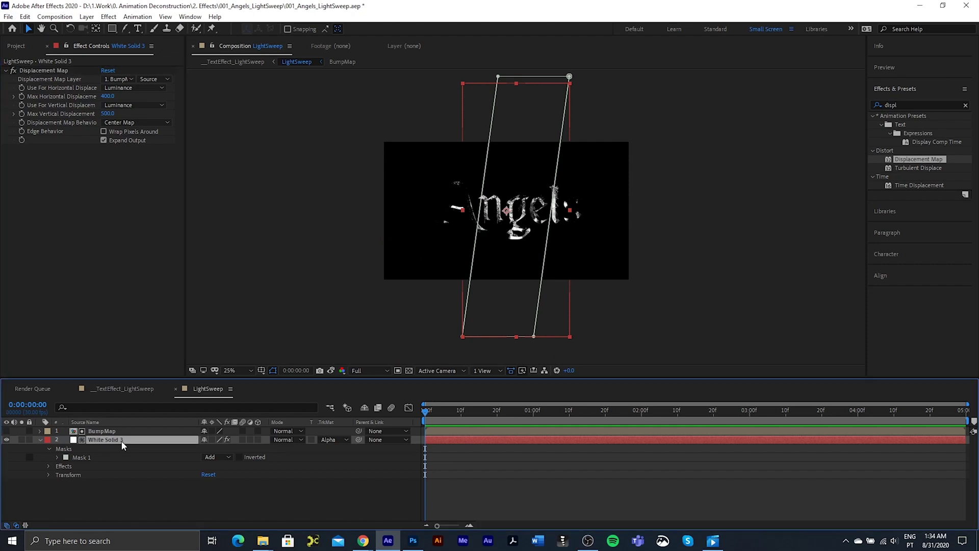
{"action": "key", "text": "m"}
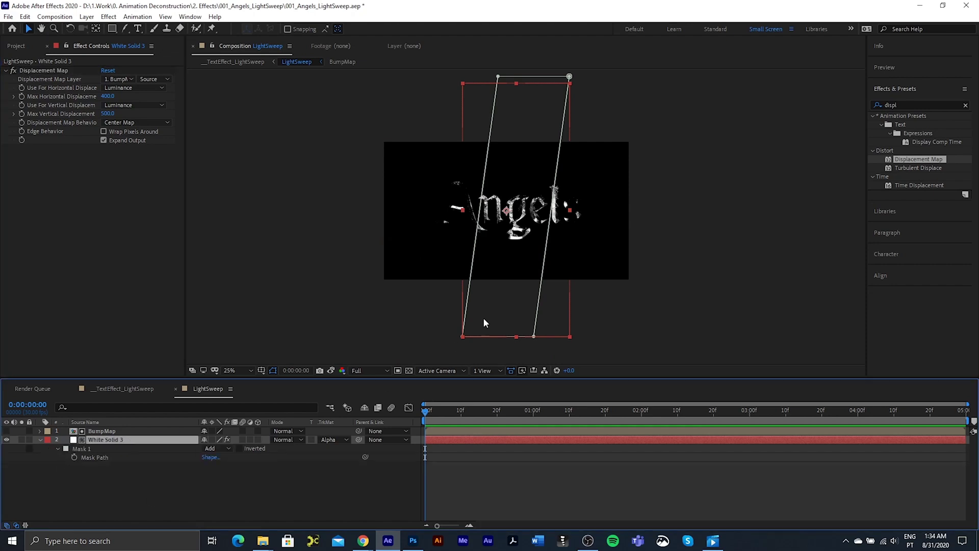
{"action": "double_click", "coordinate": [540, 294]}
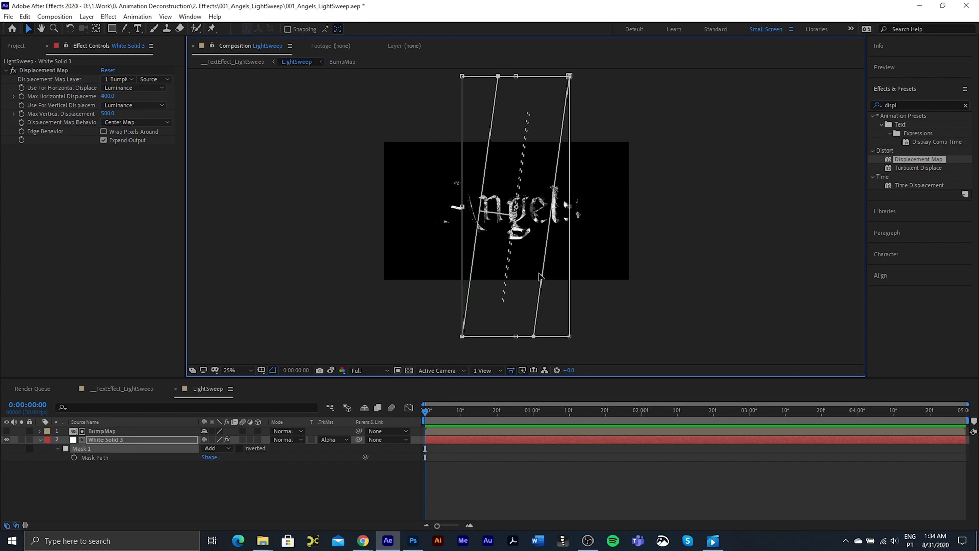
{"action": "left_click_drag", "start_coordinate": [539, 274], "coordinate": [368, 276]}
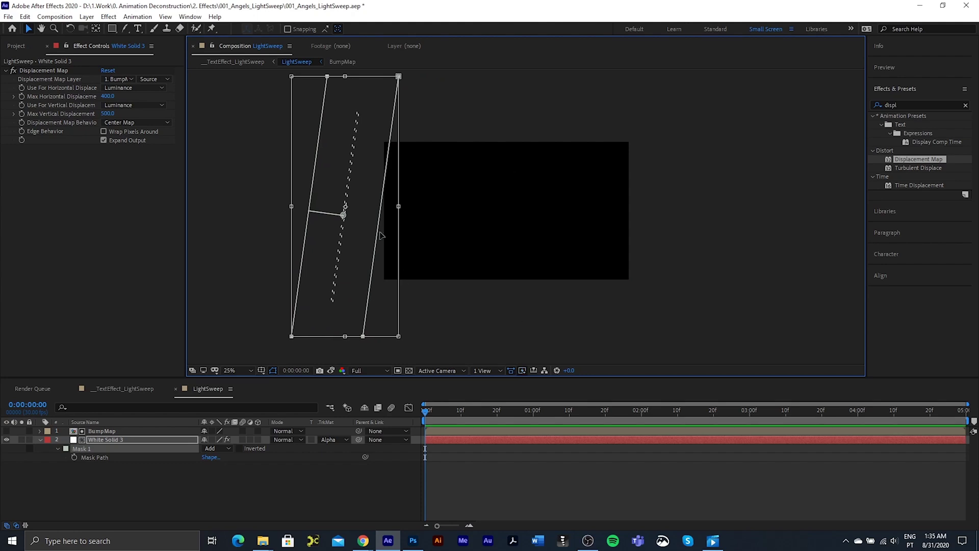
Keyframe the Mask Path at 0:00, then at 0:00:03:00 move the strip past the frame's right side
{"action": "key", "text": "Return"}
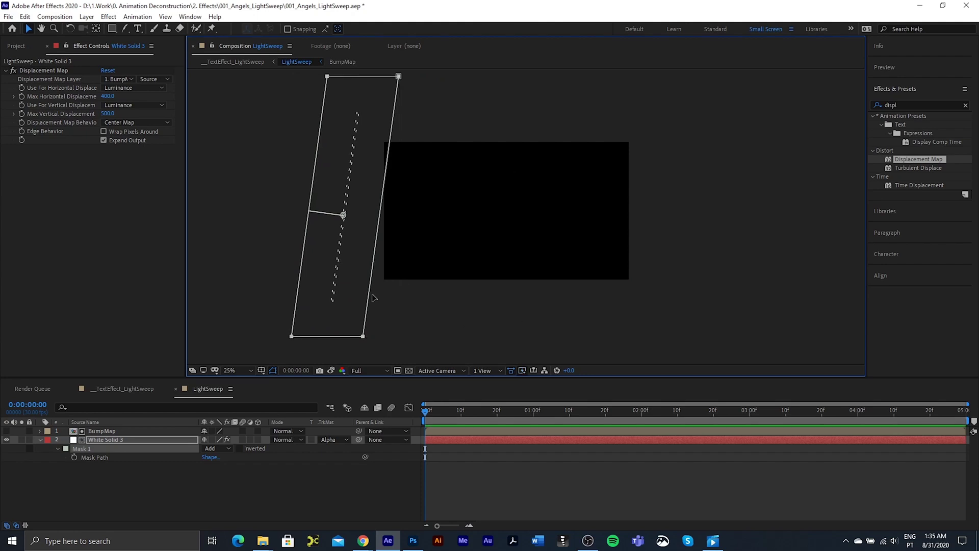
{"action": "left_click", "coordinate": [74, 458]}
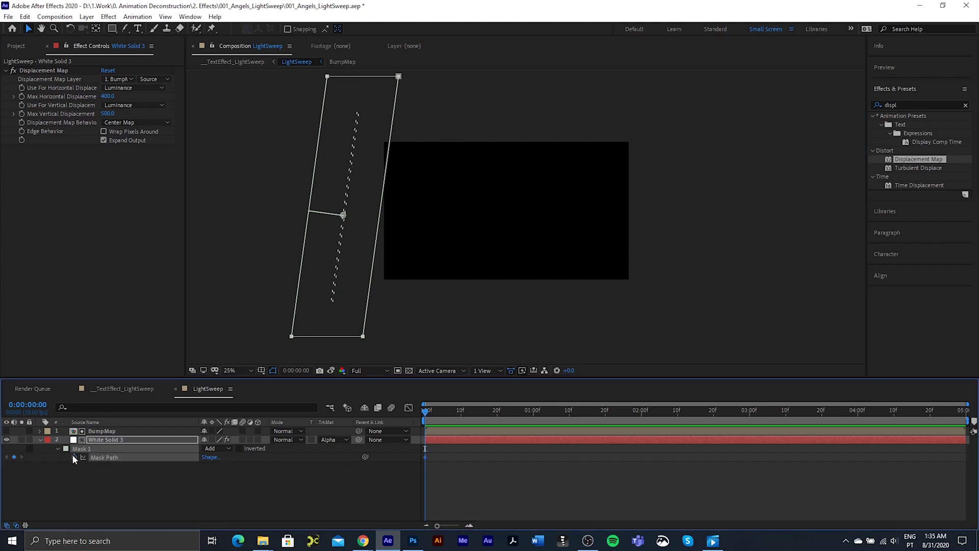
{"action": "left_click_drag", "start_coordinate": [435, 411], "coordinate": [749, 437]}
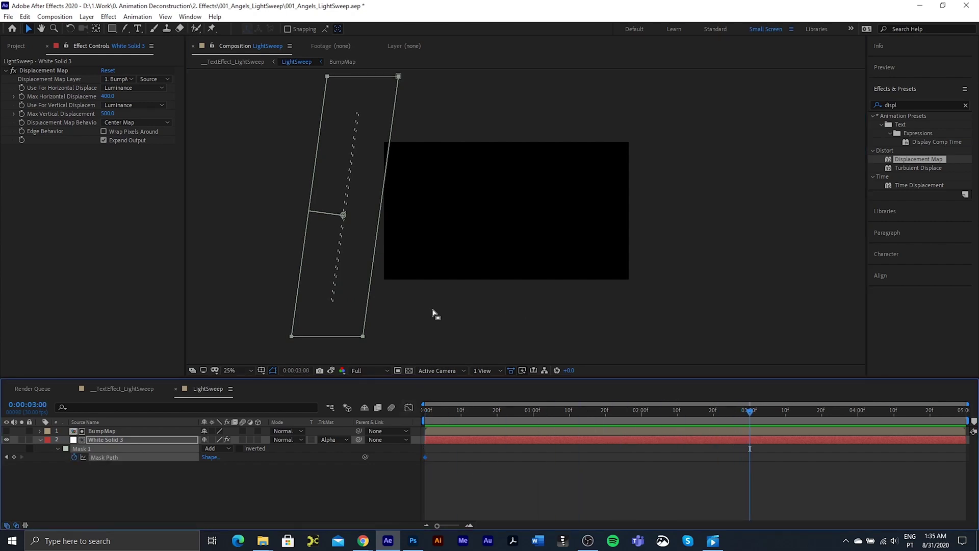
{"action": "double_click", "coordinate": [365, 316]}
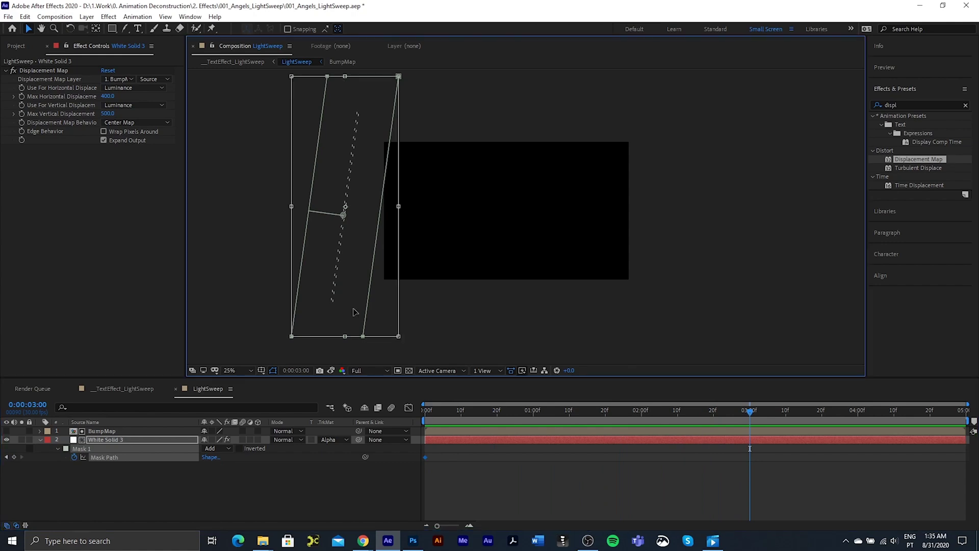
{"action": "key", "text": "alt+shift+m"}
{"action": "left_click_drag", "start_coordinate": [367, 281], "coordinate": [654, 309]}
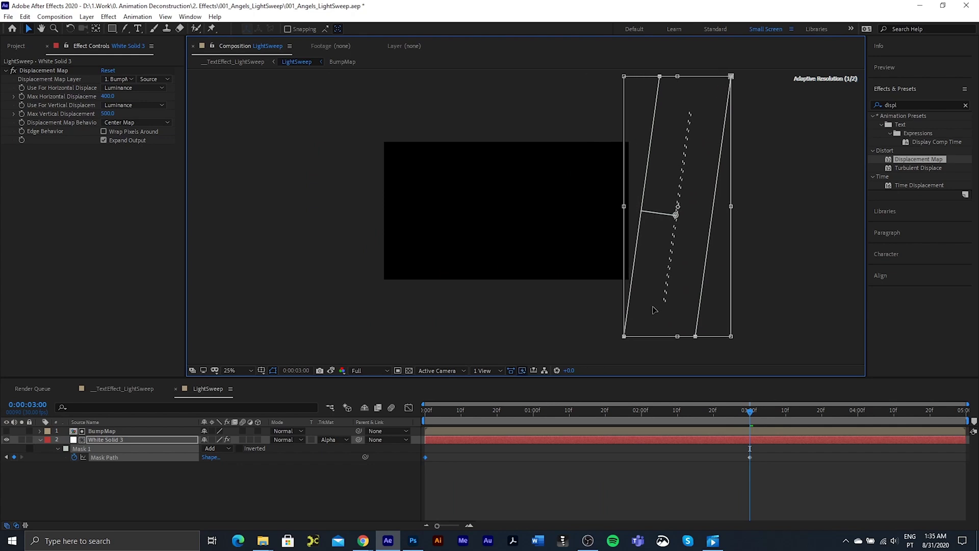
{"action": "left_click_drag", "start_coordinate": [750, 439], "coordinate": [412, 439]}
In the Graph Editor, ease out the first Mask Path keyframe to about 45% influence and preview
{"action": "left_click", "coordinate": [692, 491]}
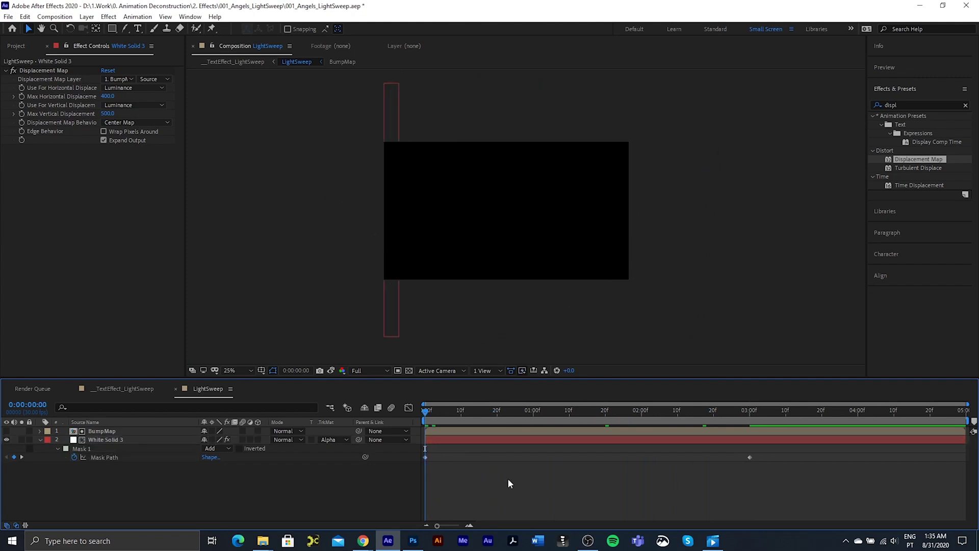
{"action": "left_click_drag", "start_coordinate": [509, 480], "coordinate": [417, 453]}
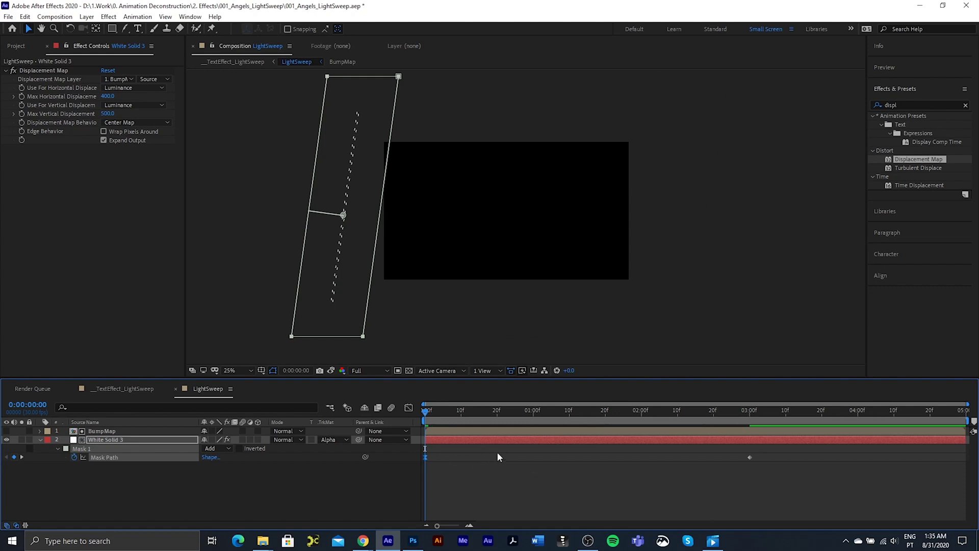
{"action": "left_click", "coordinate": [409, 407]}
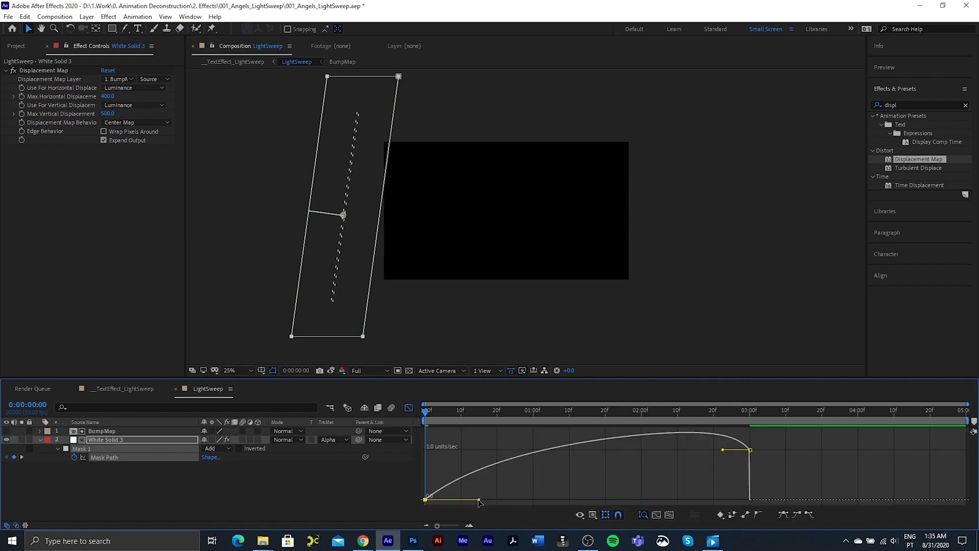
{"action": "left_click_drag", "start_coordinate": [479, 501], "coordinate": [516, 503]}
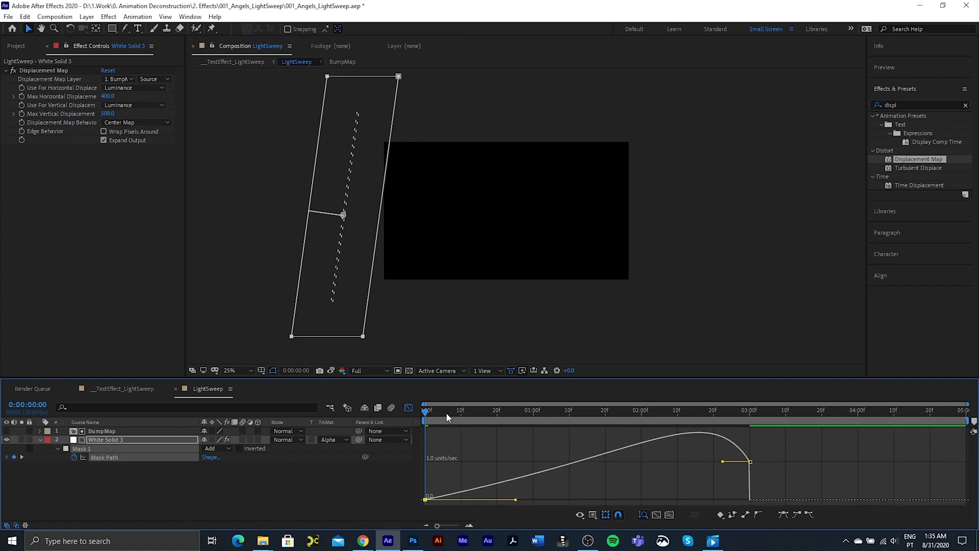
{"action": "key", "text": "space"}
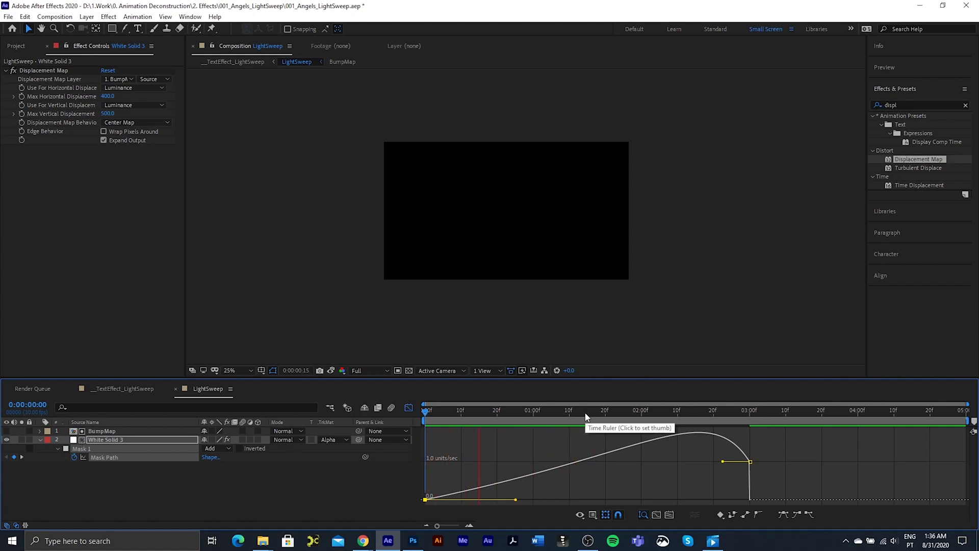
{"action": "left_click", "coordinate": [516, 500]}
{"action": "left_click_drag", "start_coordinate": [516, 500], "coordinate": [496, 501]}
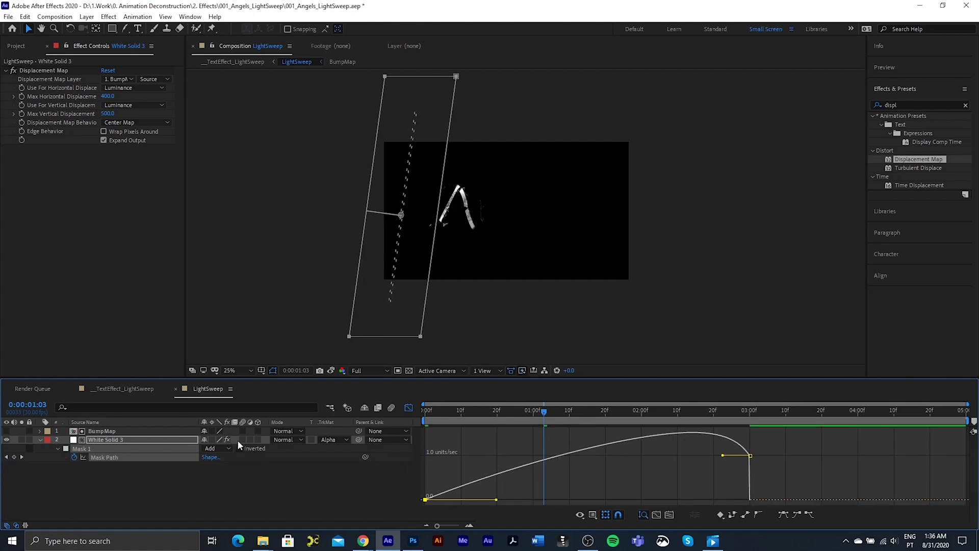
In TextEffect_LightSweep, solo and unsolo LightSweep to check the sweep, then save 001_Angels_LightSweep.aep
{"action": "left_click", "coordinate": [175, 389]}
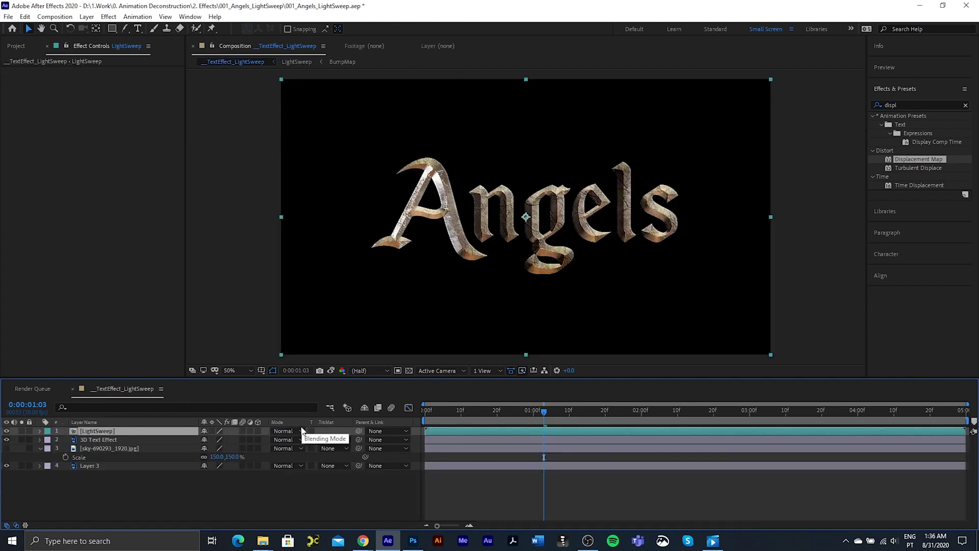
{"action": "left_click", "coordinate": [21, 431]}
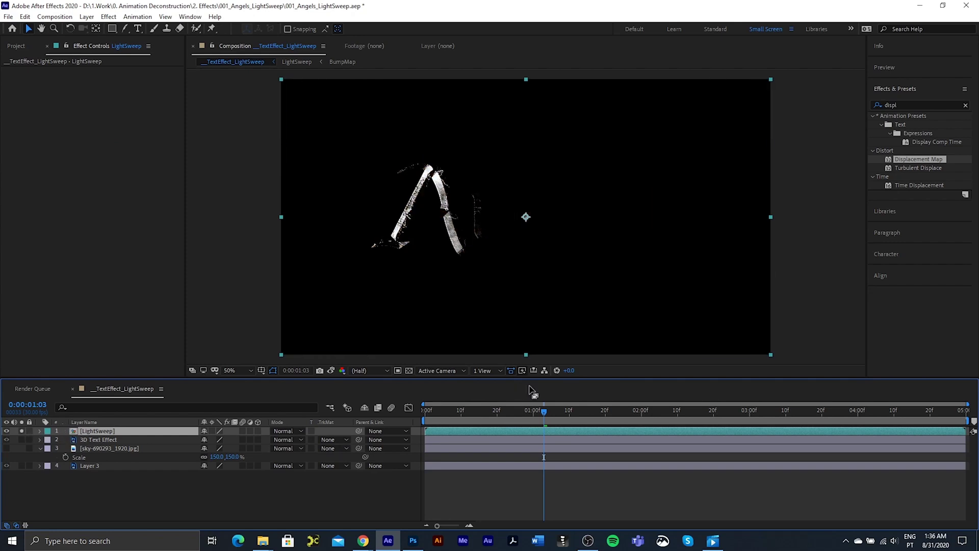
{"action": "mouse_move", "coordinate": [541, 410]}
{"action": "left_mouse_down"}
{"action": "mouse_move", "coordinate": [479, 412]}
{"action": "mouse_move", "coordinate": [640, 411]}
{"action": "mouse_move", "coordinate": [592, 411]}
{"action": "mouse_move", "coordinate": [603, 411]}
{"action": "left_mouse_up"}
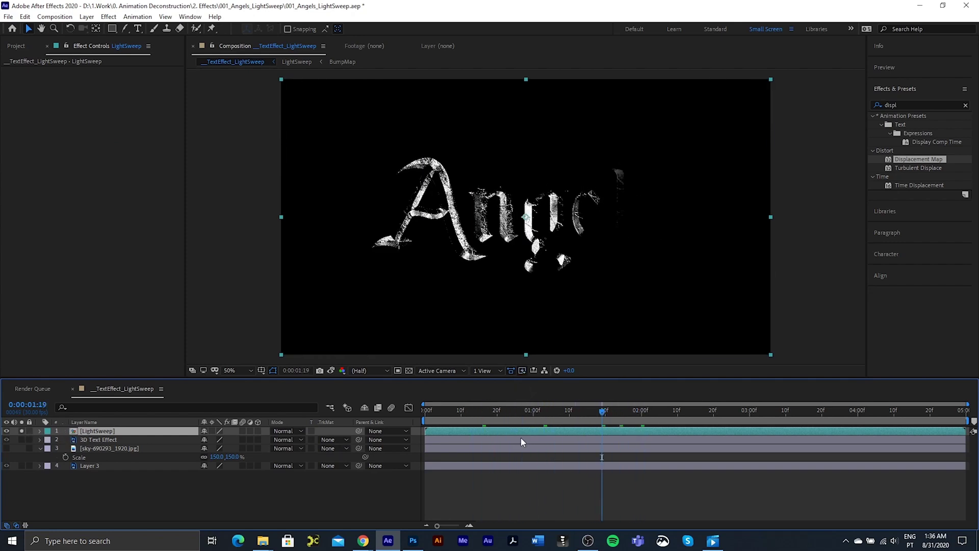
{"action": "left_click", "coordinate": [22, 431]}
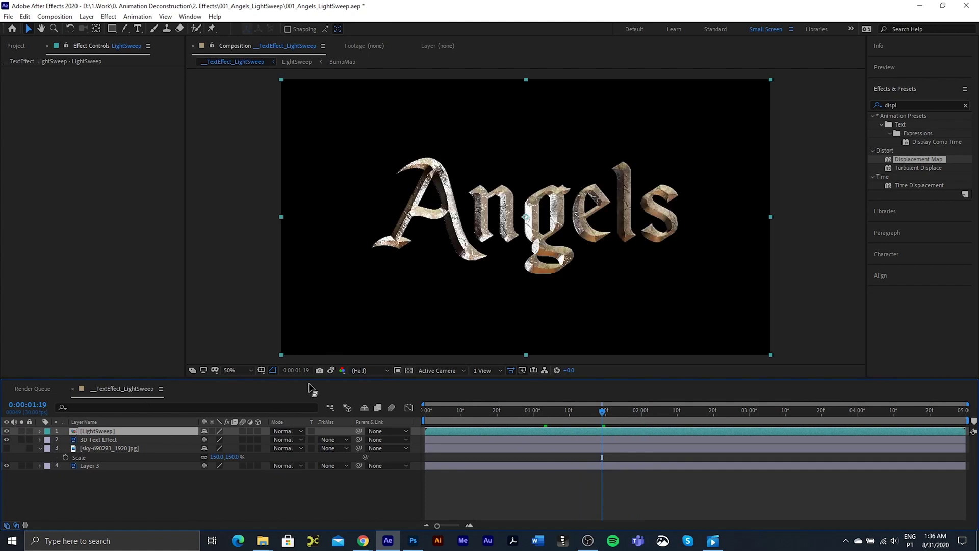
{"action": "key", "text": "ctrl+s"}
Apply VC Color Vibrance to LightSweep with an orange FF9600 tint colour
{"action": "left_click", "coordinate": [137, 18]}
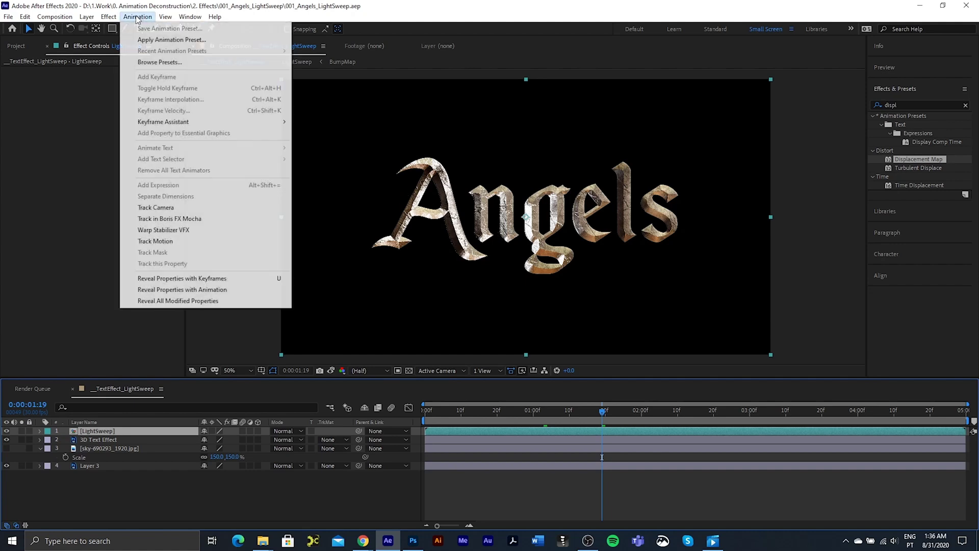
{"action": "mouse_move", "coordinate": [109, 17]}
{"action": "mouse_move", "coordinate": [164, 357]}
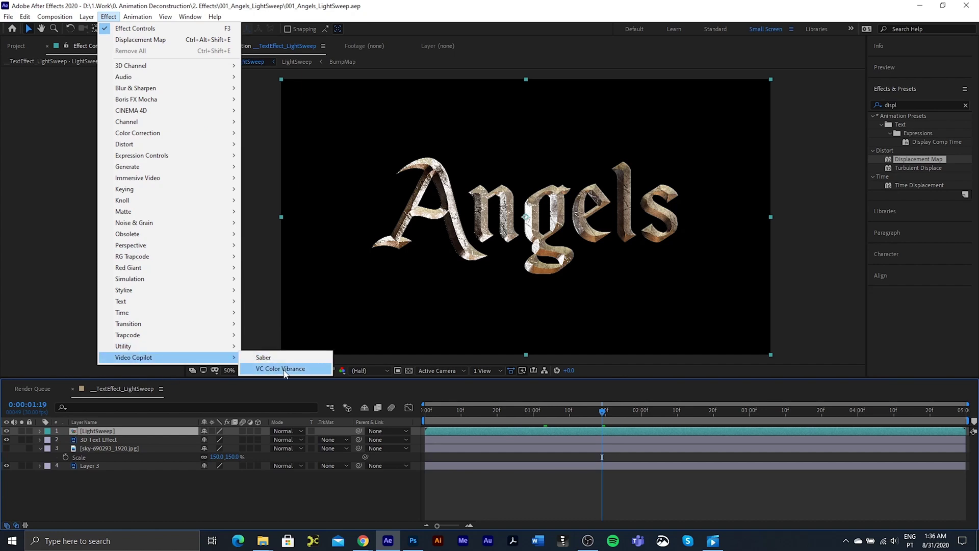
{"action": "left_click", "coordinate": [281, 368]}
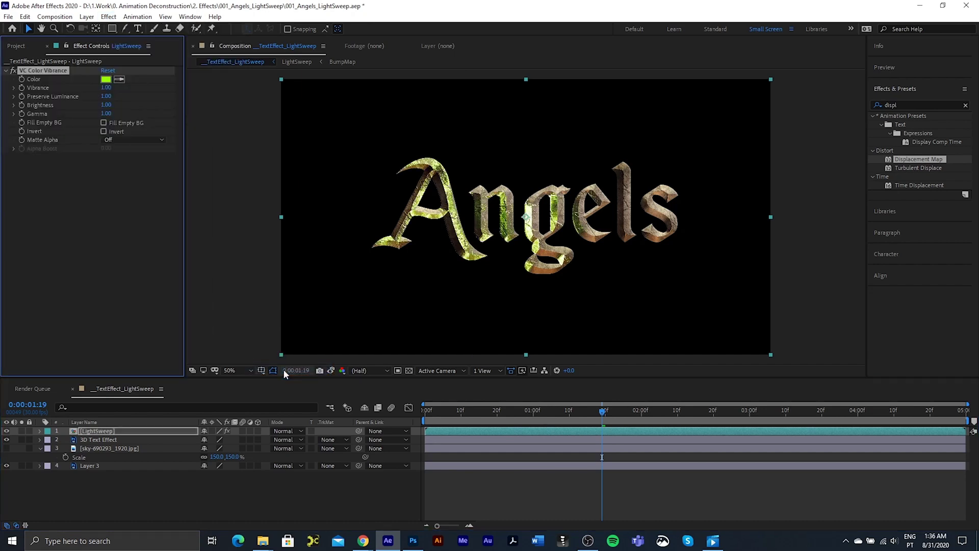
{"action": "left_click", "coordinate": [105, 79]}
{"action": "left_click_drag", "start_coordinate": [826, 204], "coordinate": [827, 222]}
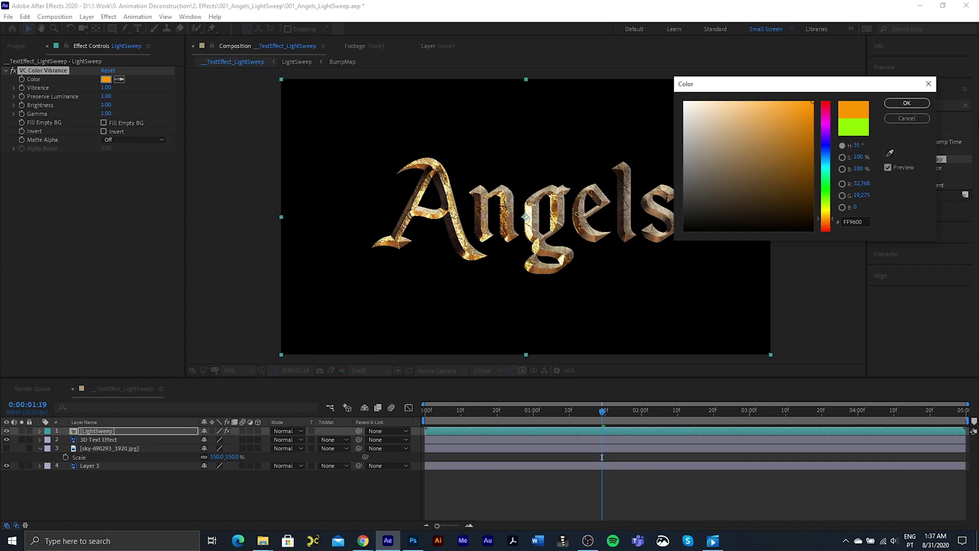
{"action": "left_click", "coordinate": [907, 103]}
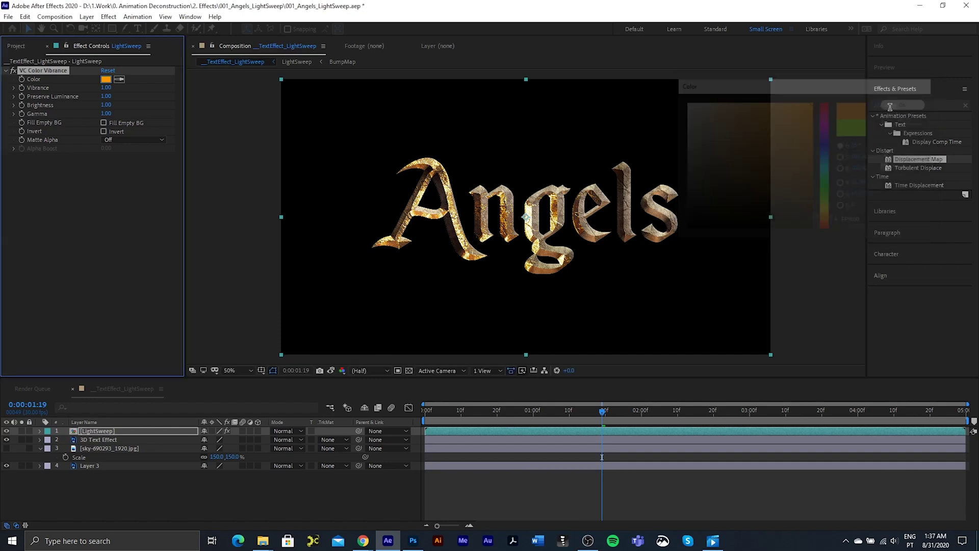
Set Vibrance to 0.77, Preserve Luminance to 0.46 and enable Fill Empty BG, viewing at full resolution
{"action": "left_click", "coordinate": [22, 430]}
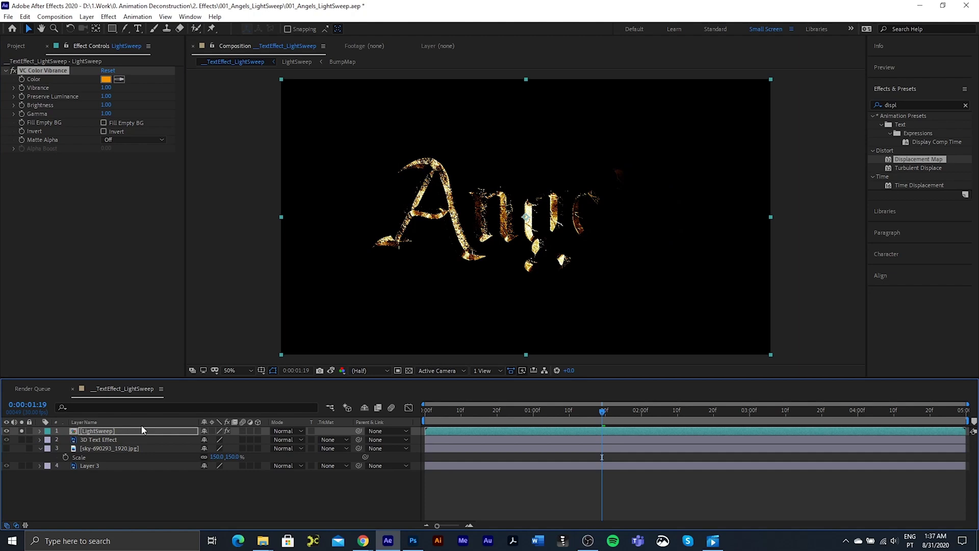
{"action": "left_click", "coordinate": [373, 371]}
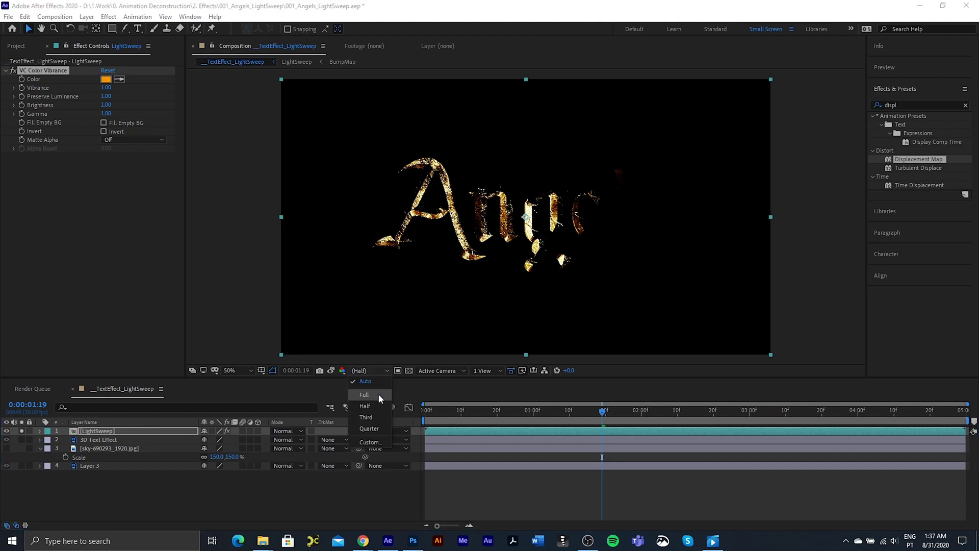
{"action": "left_click", "coordinate": [378, 393]}
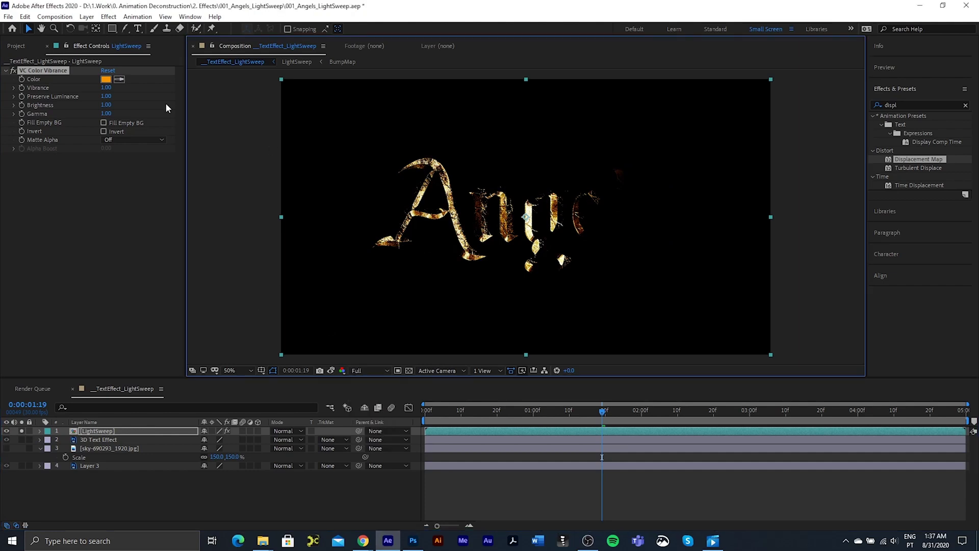
{"action": "left_click_drag", "start_coordinate": [106, 87], "coordinate": [96, 92]}
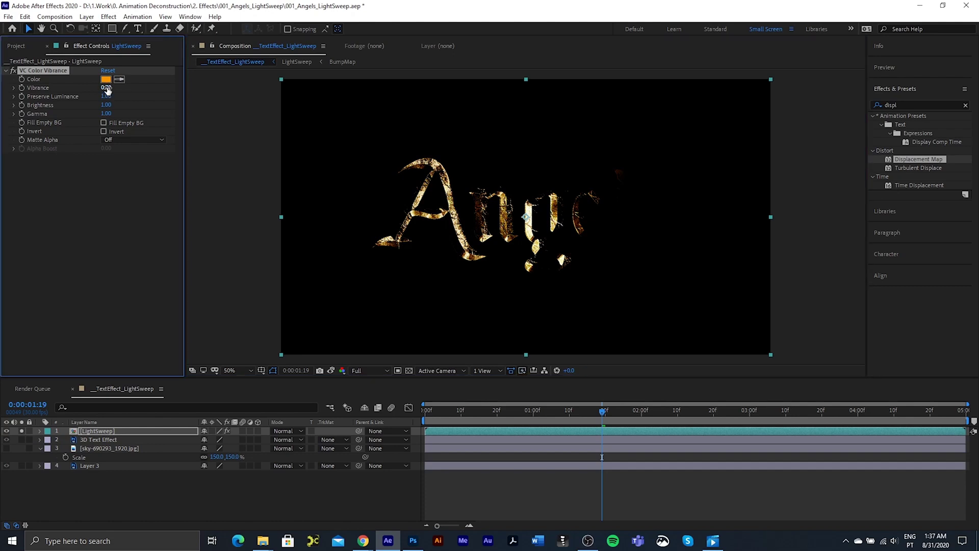
{"action": "left_click", "coordinate": [108, 88]}
{"action": "type", "text": ".77"}
{"action": "left_click_drag", "start_coordinate": [107, 98], "coordinate": [95, 99]}
{"action": "left_click", "coordinate": [104, 123]}
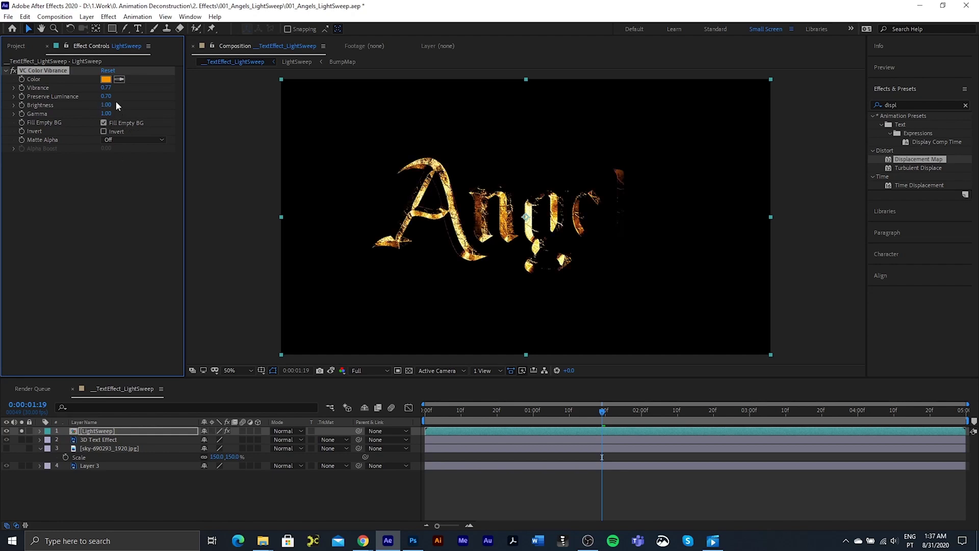
{"action": "left_click_drag", "start_coordinate": [106, 97], "coordinate": [95, 97]}
Preview the gold-tinted sweep and stop at 0:00:01:17 where it crosses the text
{"action": "left_click", "coordinate": [523, 411]}
{"action": "key", "text": "space"}
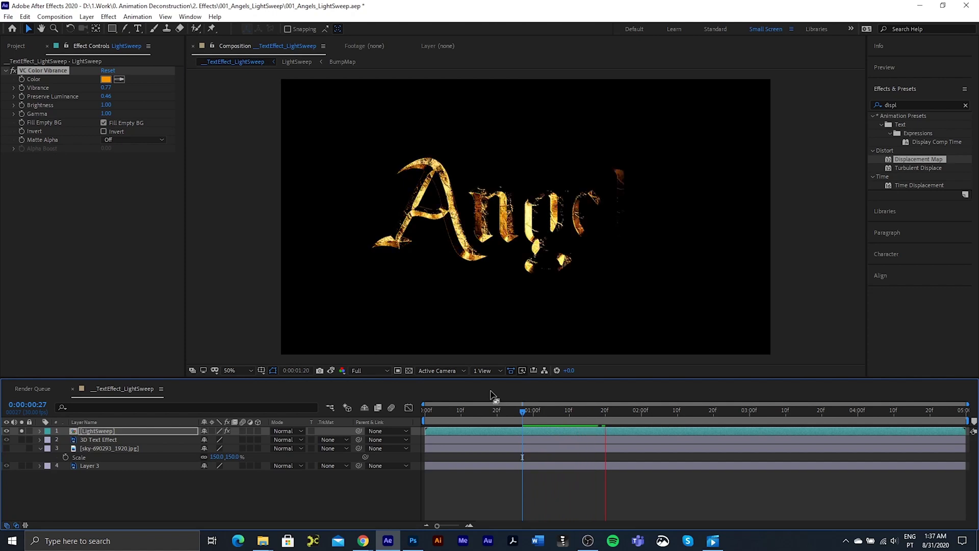
{"action": "key", "text": "space"}
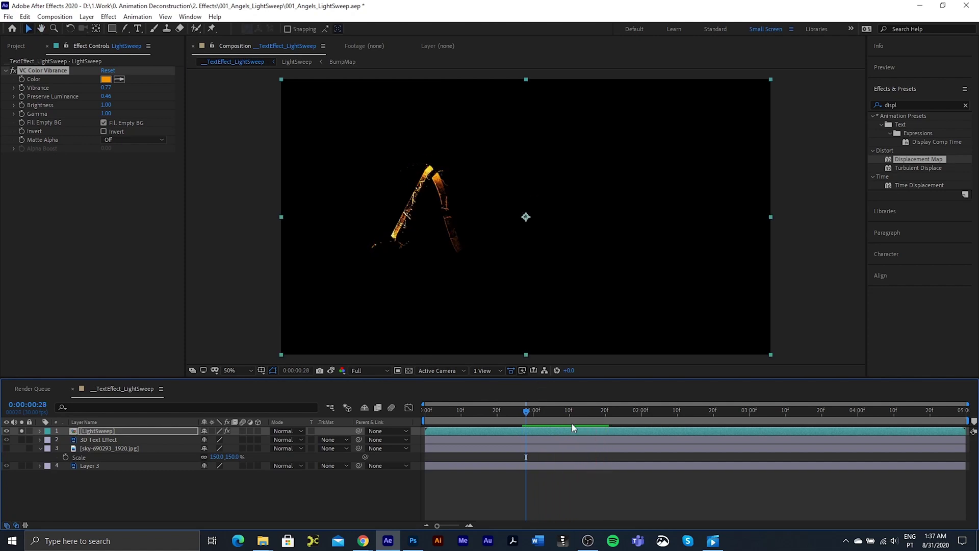
{"action": "left_click", "coordinate": [595, 411]}
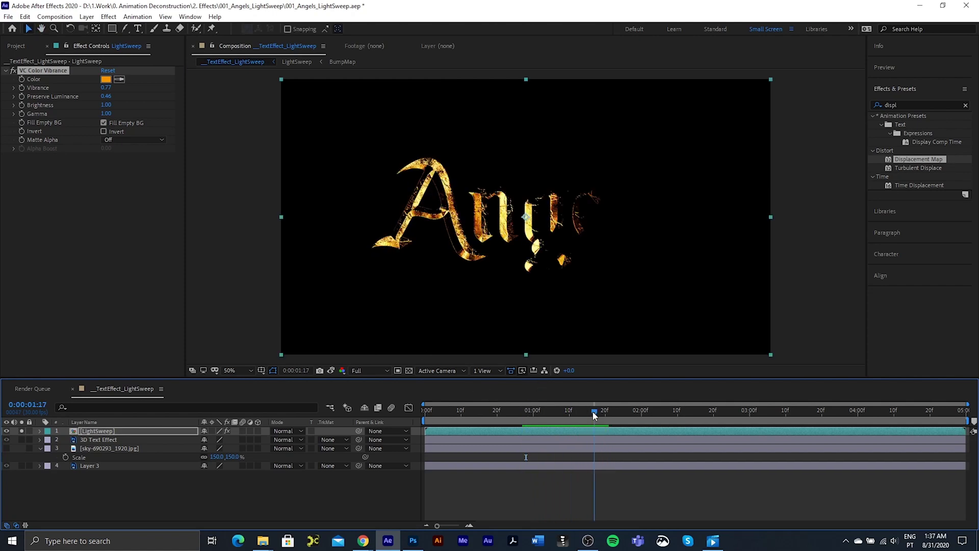
Turn Matte Alpha on in VC Color Vibrance and check the sweep's transparency on a checkerboard
{"action": "left_click", "coordinate": [131, 139]}
{"action": "left_click", "coordinate": [130, 162]}
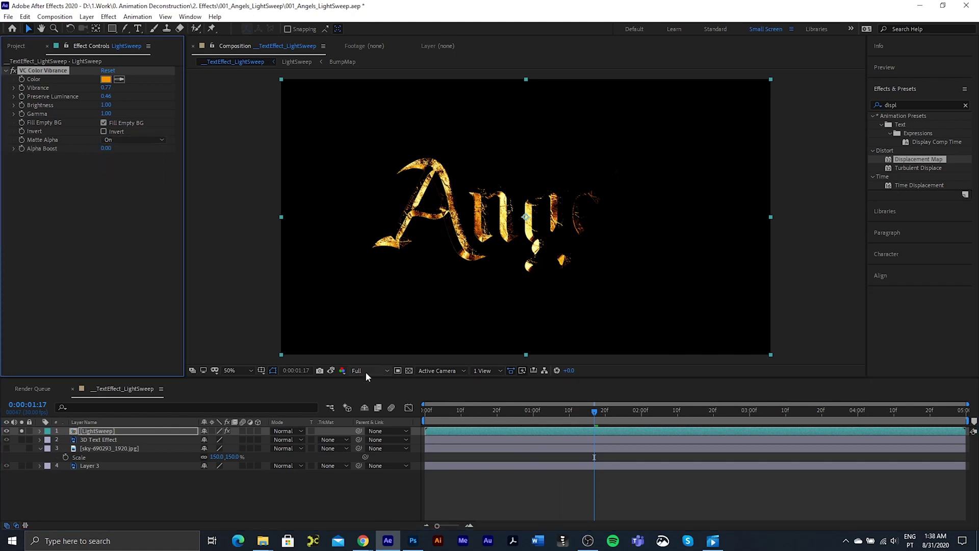
{"action": "left_click", "coordinate": [411, 369]}
{"action": "left_click", "coordinate": [410, 369]}
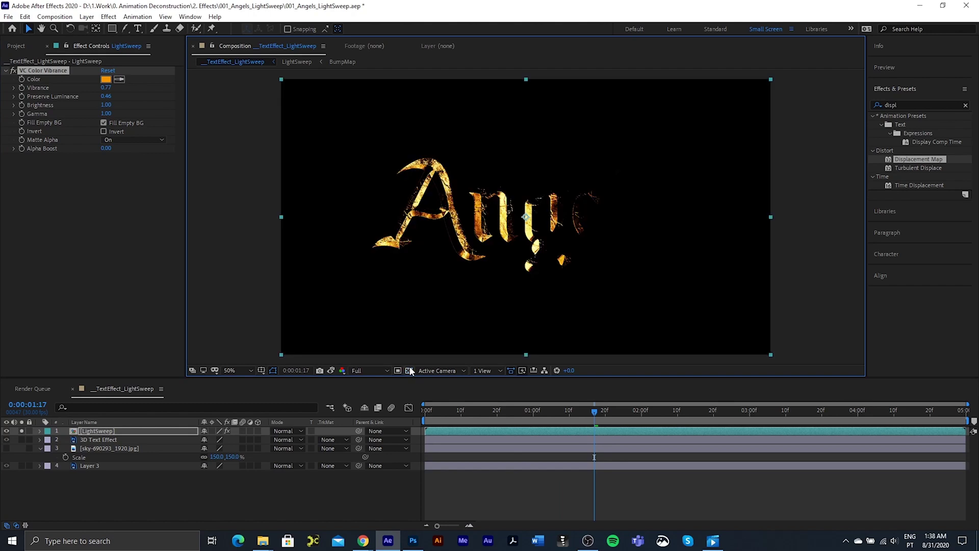
Unsolo LightSweep, set its blend mode to Screen, and preview from the start
{"action": "left_click", "coordinate": [21, 431]}
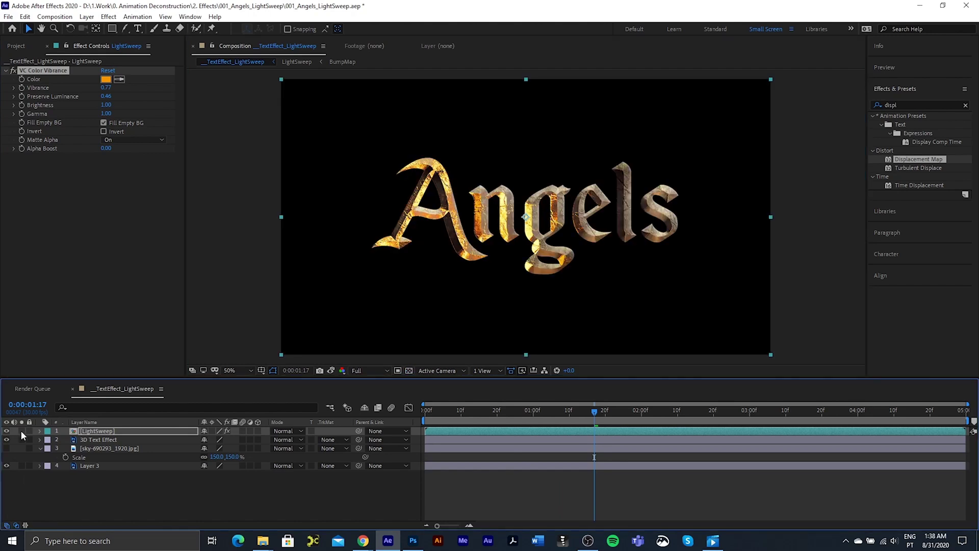
{"action": "left_click", "coordinate": [291, 430]}
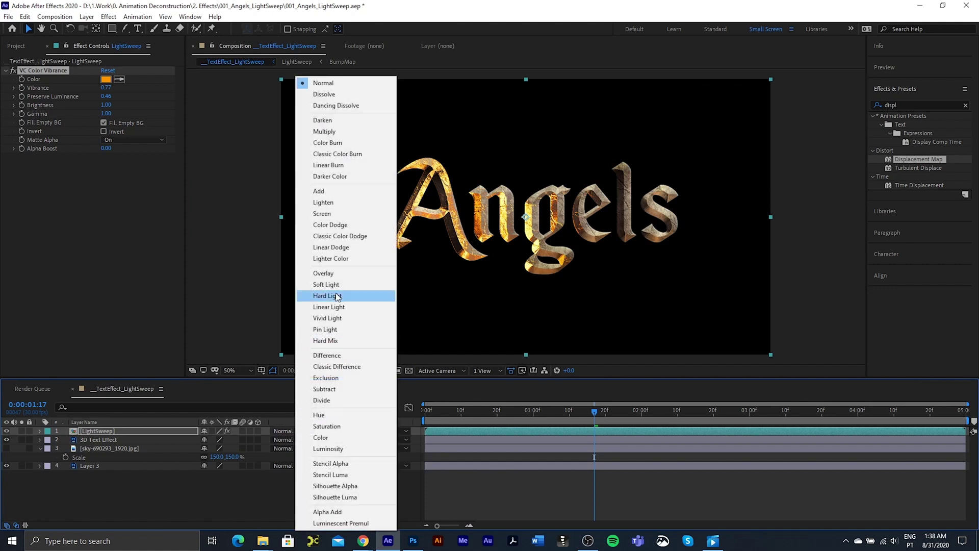
{"action": "left_click", "coordinate": [342, 212]}
{"action": "left_click", "coordinate": [426, 410]}
{"action": "key", "text": "space"}
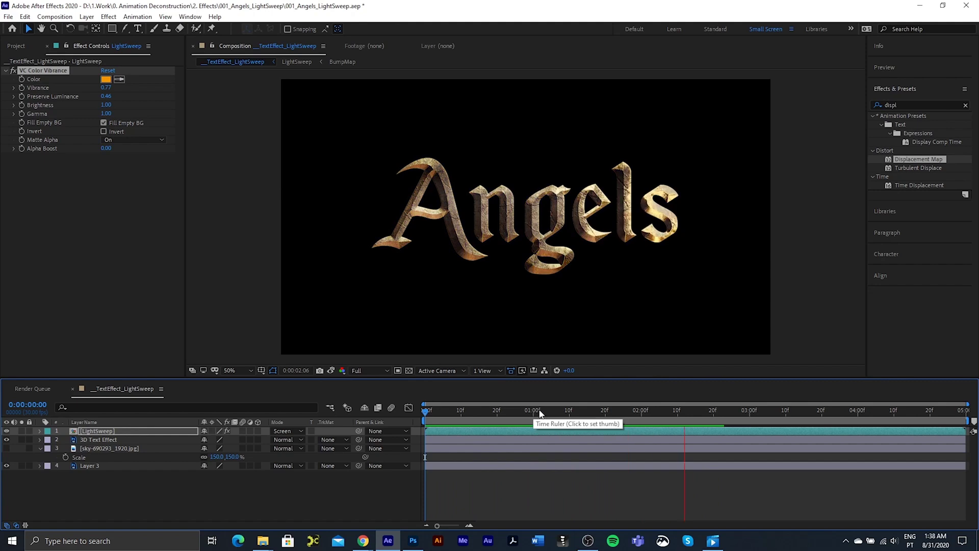
Reveal the cloudy sky and pick-whip LightSweep's parent to the 3D Text Effect layer
{"action": "left_click_drag", "start_coordinate": [425, 415], "coordinate": [630, 416]}
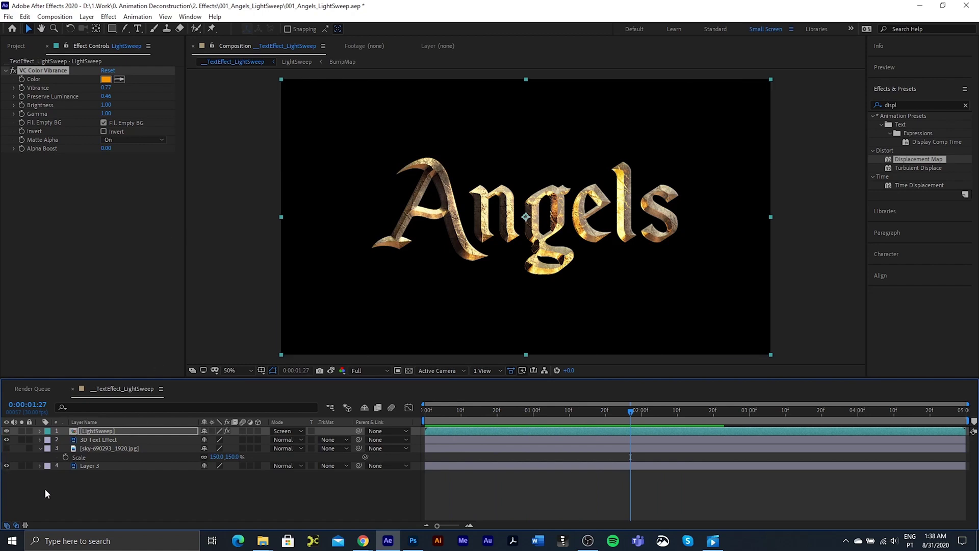
{"action": "left_click", "coordinate": [6, 449]}
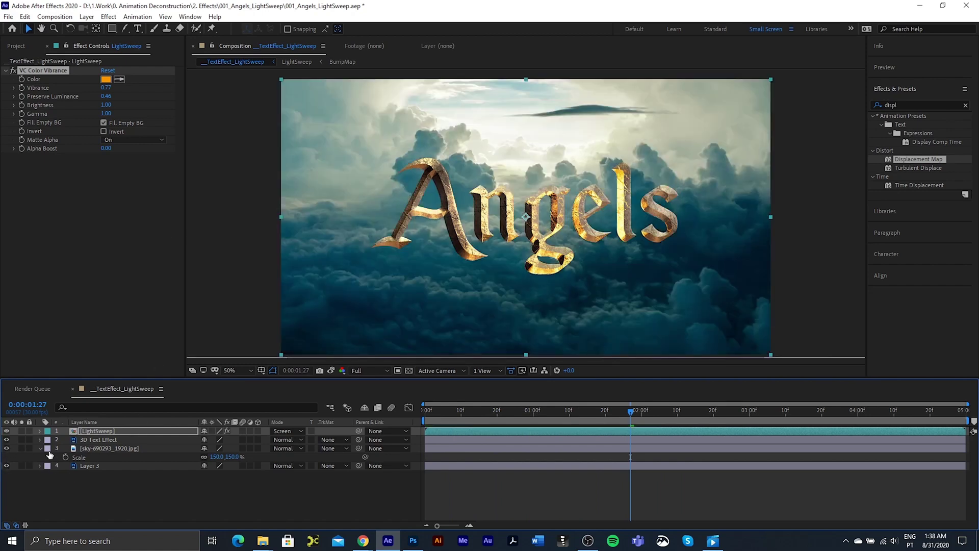
{"action": "left_click", "coordinate": [171, 477]}
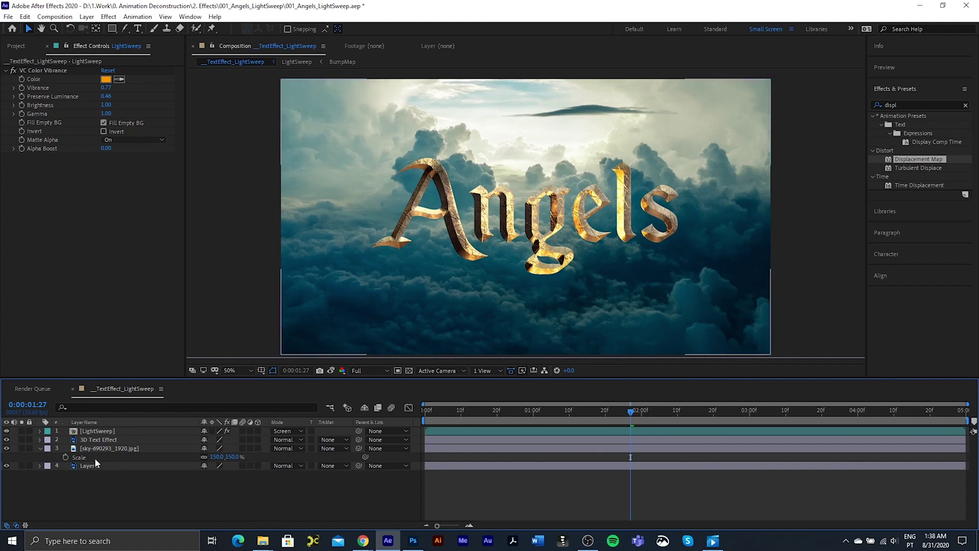
{"action": "left_click", "coordinate": [104, 439]}
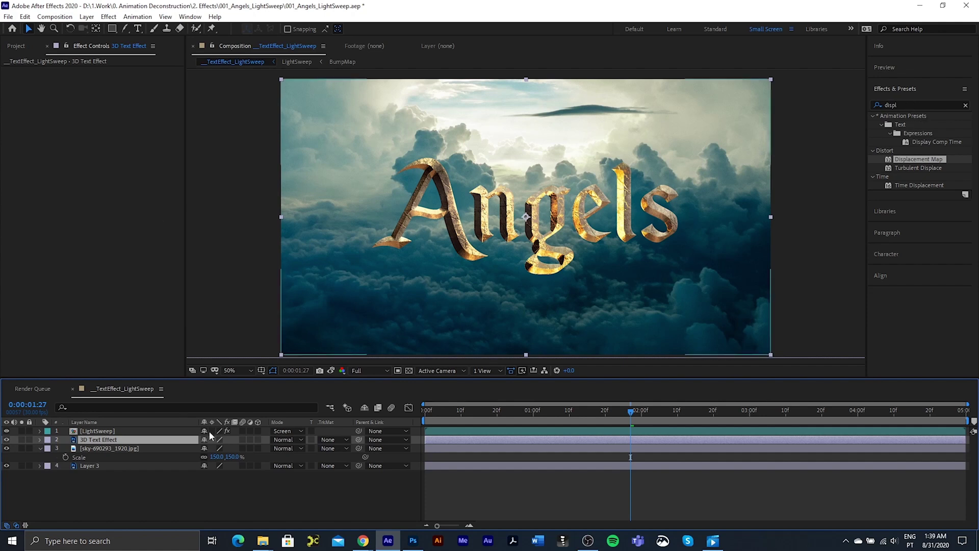
{"action": "left_click", "coordinate": [84, 421]}
{"action": "left_click", "coordinate": [136, 431]}
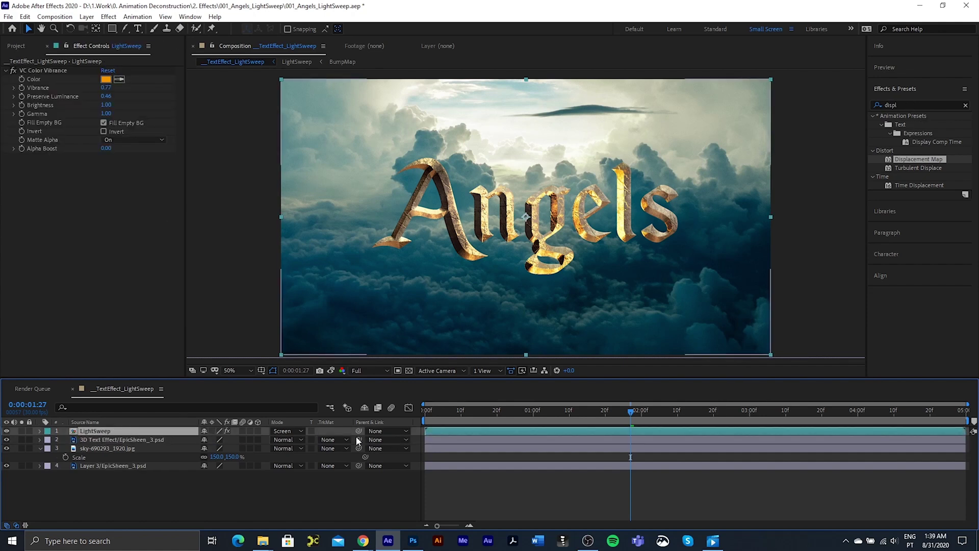
{"action": "left_click_drag", "start_coordinate": [359, 430], "coordinate": [132, 442]}
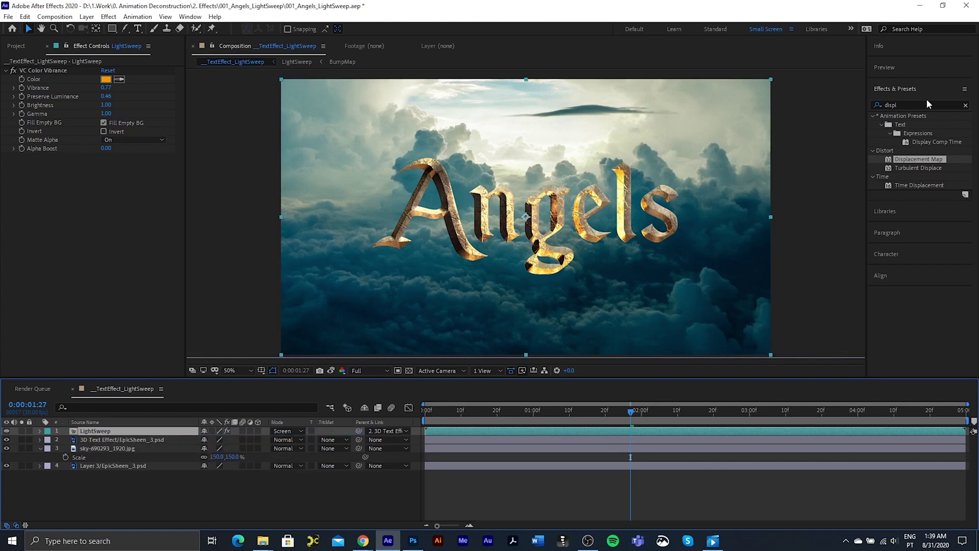
{"action": "left_click", "coordinate": [157, 439]}
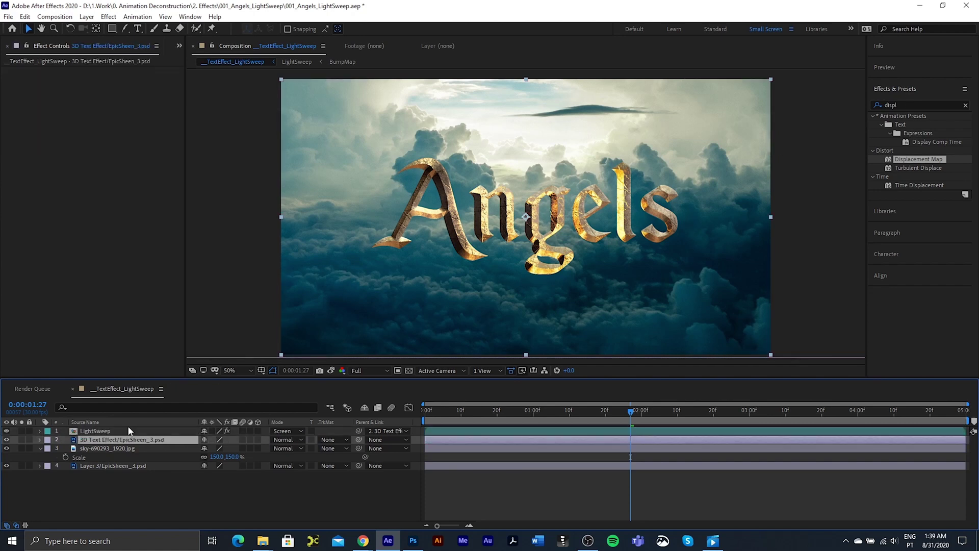
Apply Glow to the 3D Text Effect layer with roughly 89.8% threshold and radius 15
{"action": "left_click", "coordinate": [934, 105]}
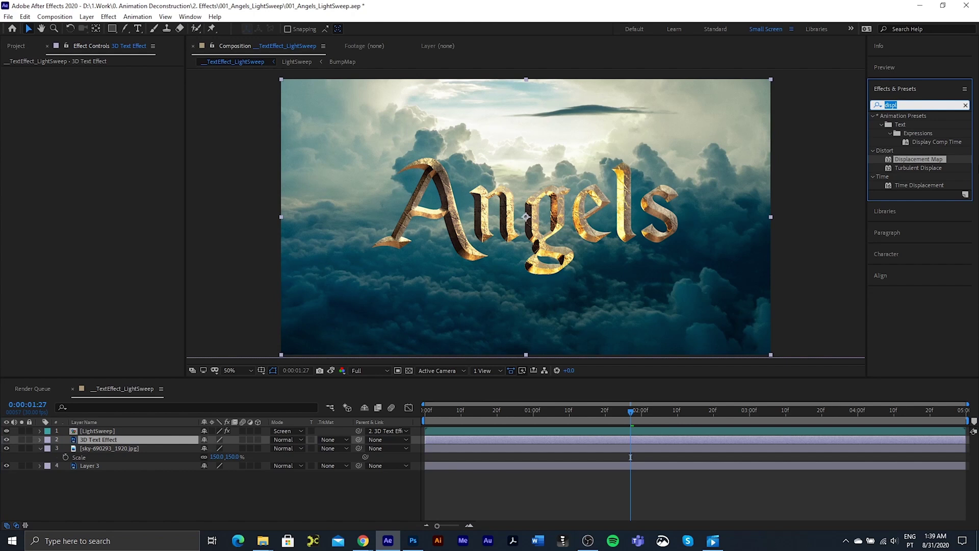
{"action": "type", "text": "glow"}
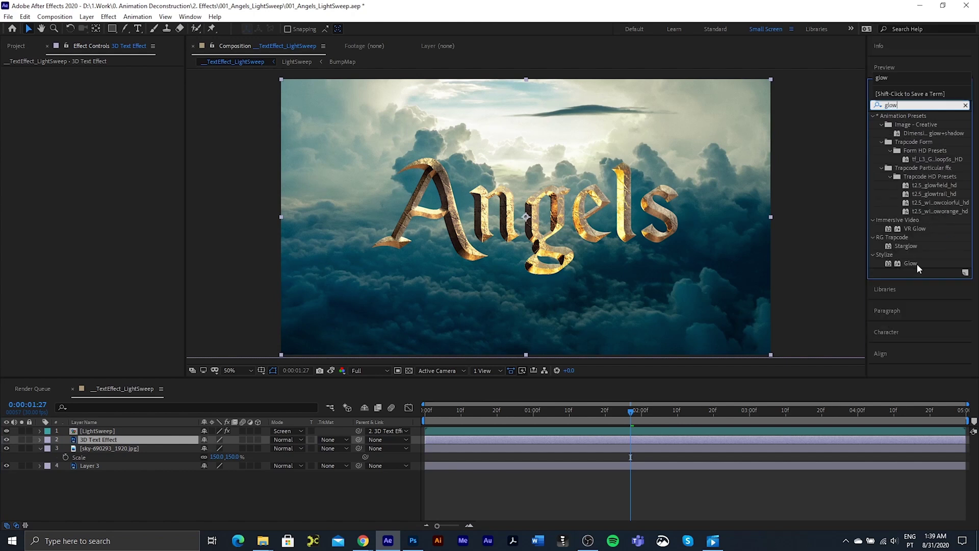
{"action": "double_click", "coordinate": [915, 264]}
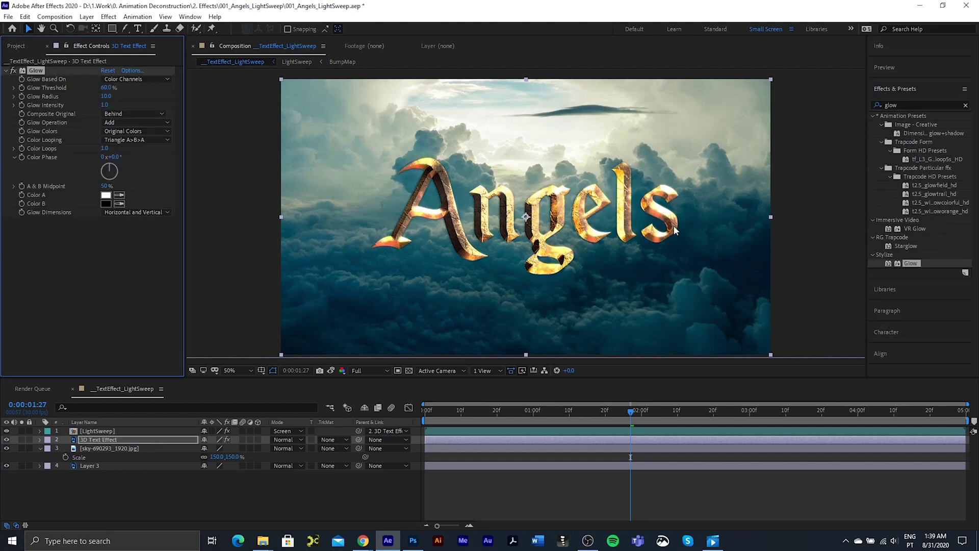
{"action": "left_click_drag", "start_coordinate": [114, 87], "coordinate": [144, 85]}
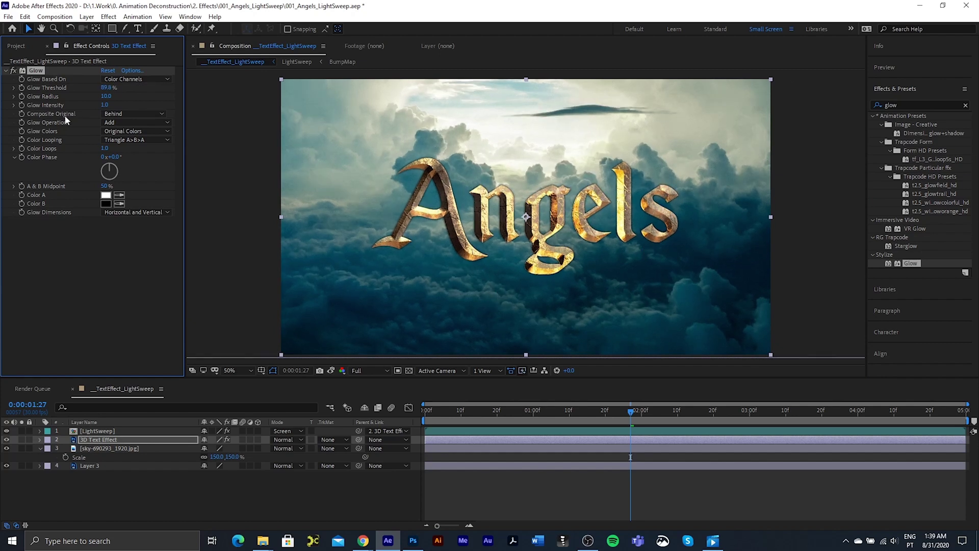
{"action": "left_click_drag", "start_coordinate": [106, 97], "coordinate": [109, 99]}
{"action": "left_click", "coordinate": [108, 97]}
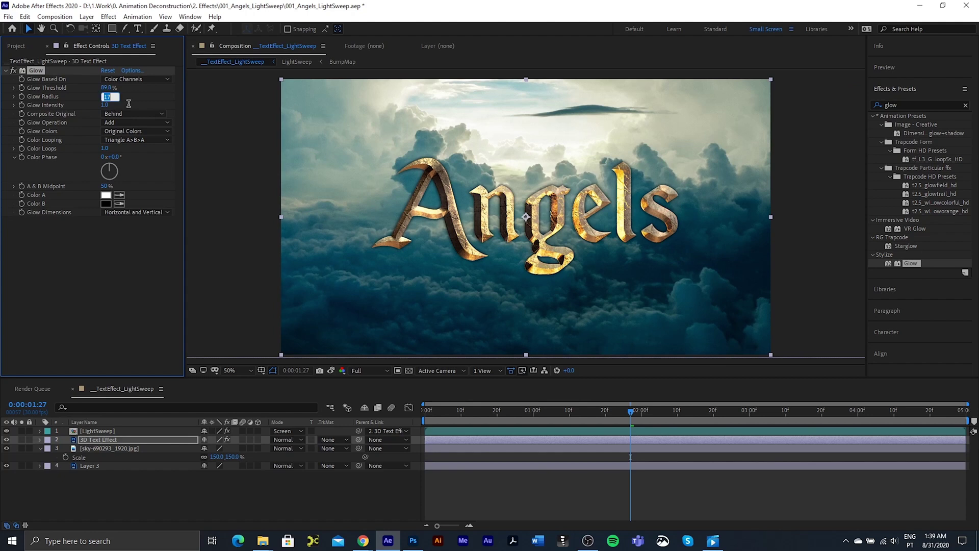
{"action": "type", "text": "15"}
{"action": "key", "text": "Return"}
Duplicate the 3D Text Effect layer and place the copy beneath the original
{"action": "left_click", "coordinate": [96, 440]}
{"action": "key", "text": "ctrl+d"}
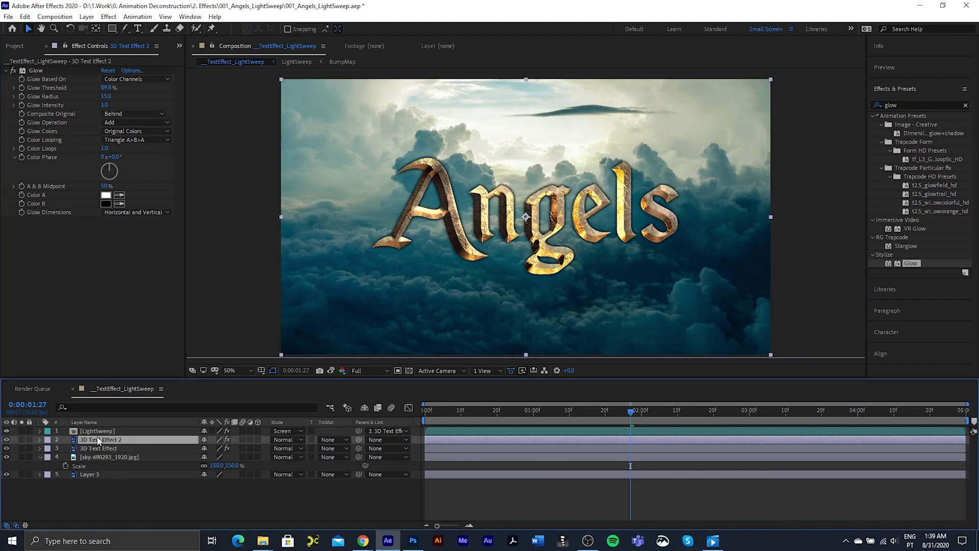
{"action": "left_click_drag", "start_coordinate": [98, 440], "coordinate": [100, 452]}
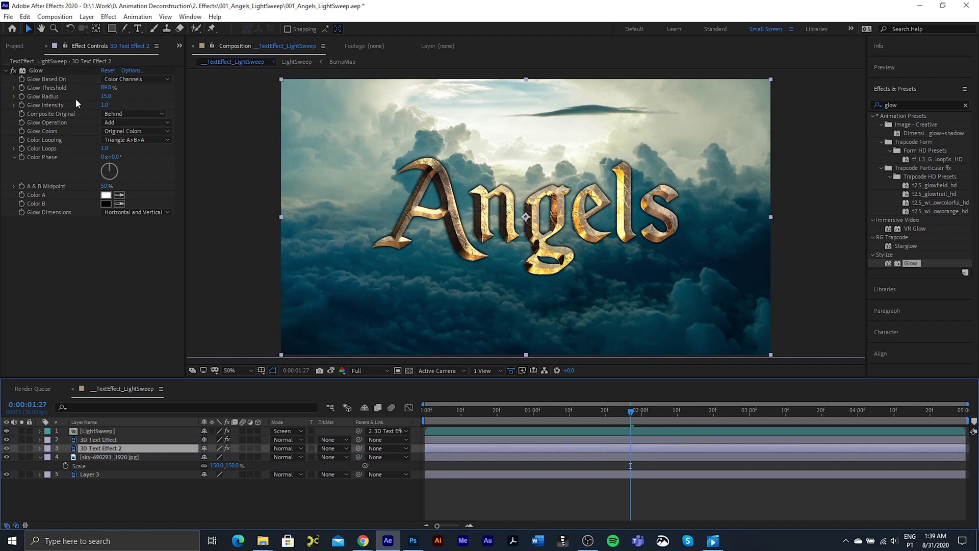
Set the copy's Glow to 54% threshold and radius 40, blended as Multiply
{"action": "left_click", "coordinate": [106, 87]}
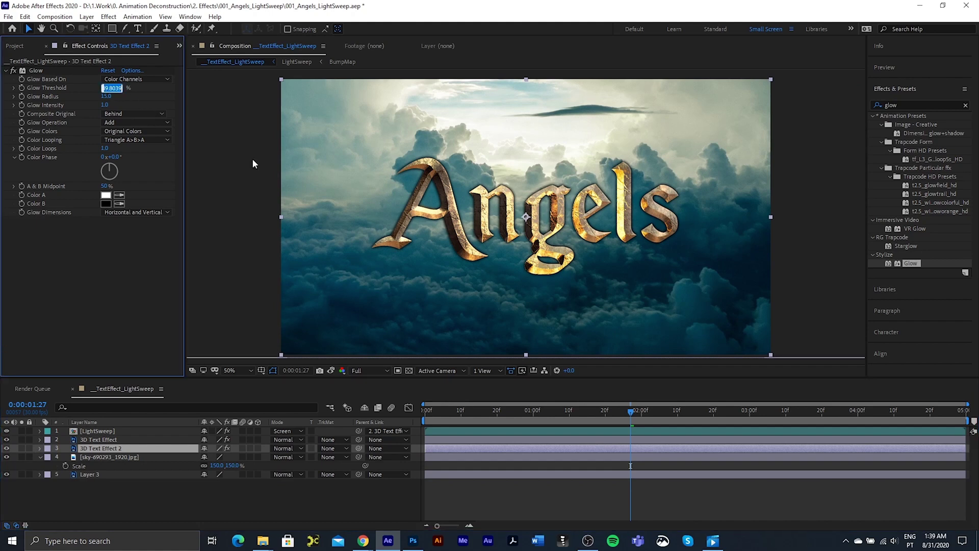
{"action": "type", "text": "54"}
{"action": "key", "text": "Tab"}
{"action": "type", "text": "40"}
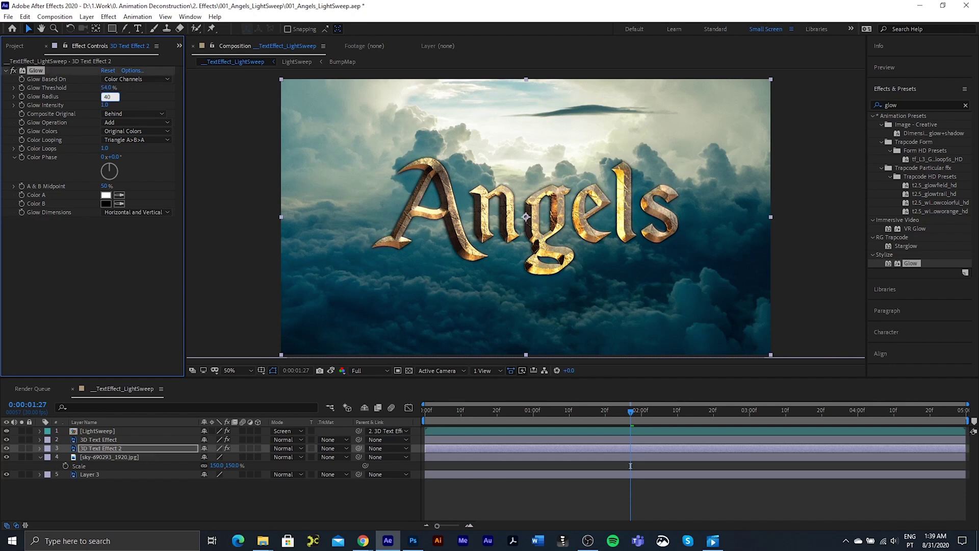
{"action": "key", "text": "Return"}
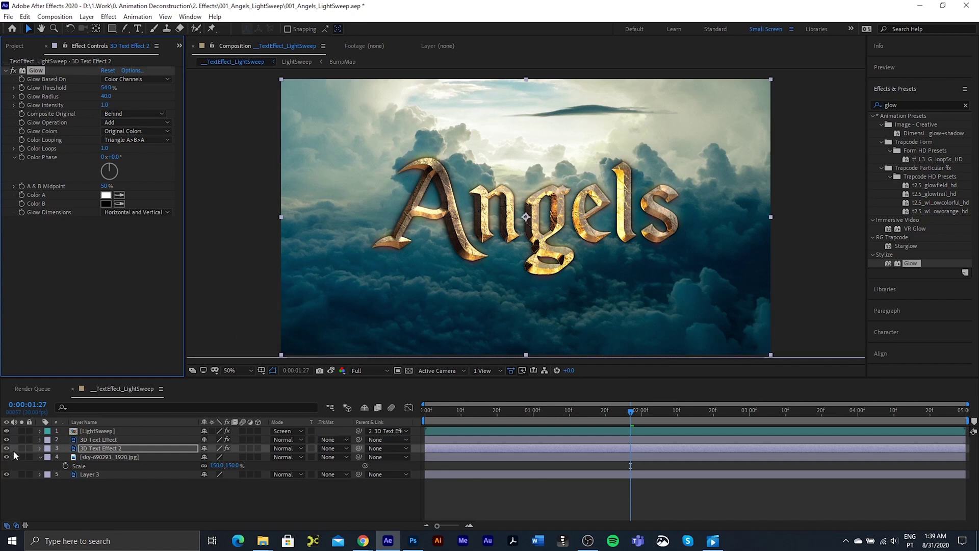
{"action": "left_click", "coordinate": [292, 448]}
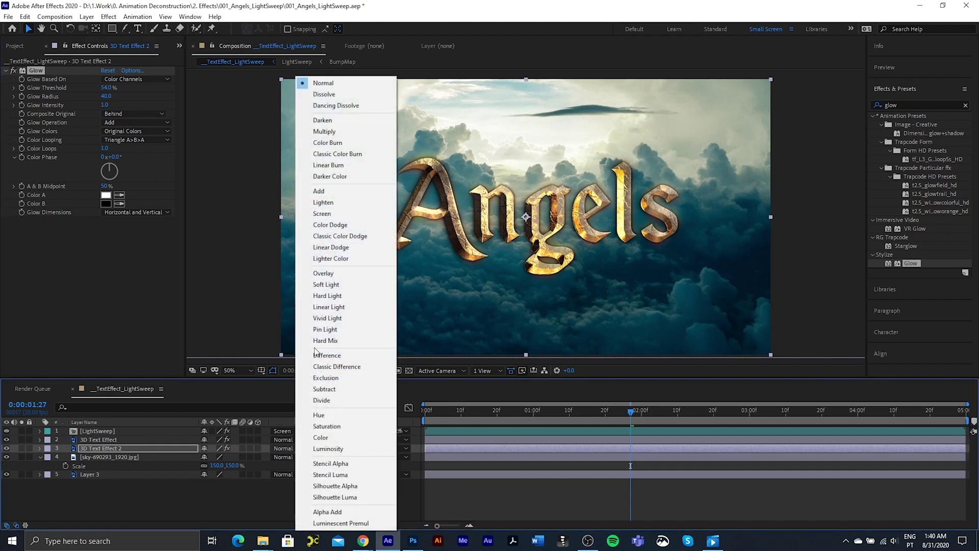
{"action": "left_click", "coordinate": [321, 132]}
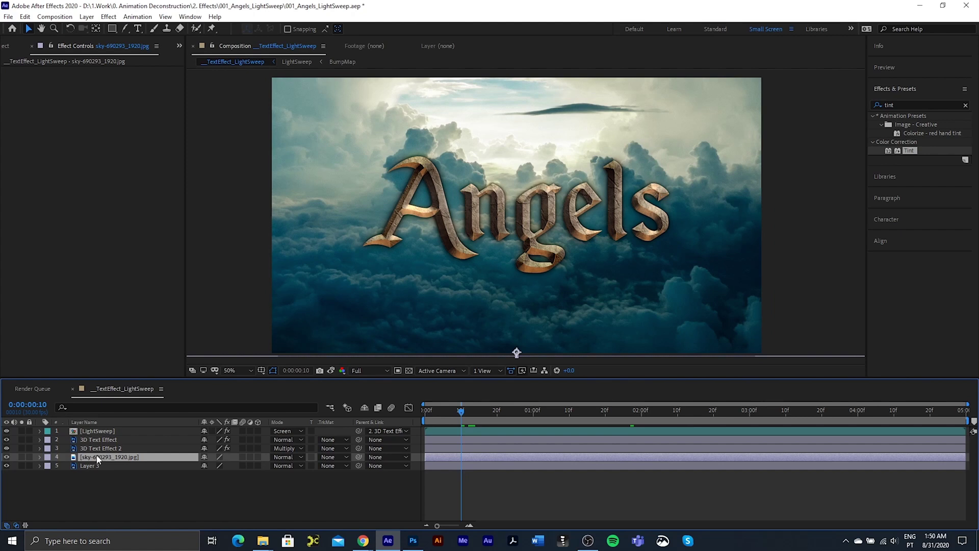
Rename the sky layer to Sky_1
{"action": "key", "text": "Return"}
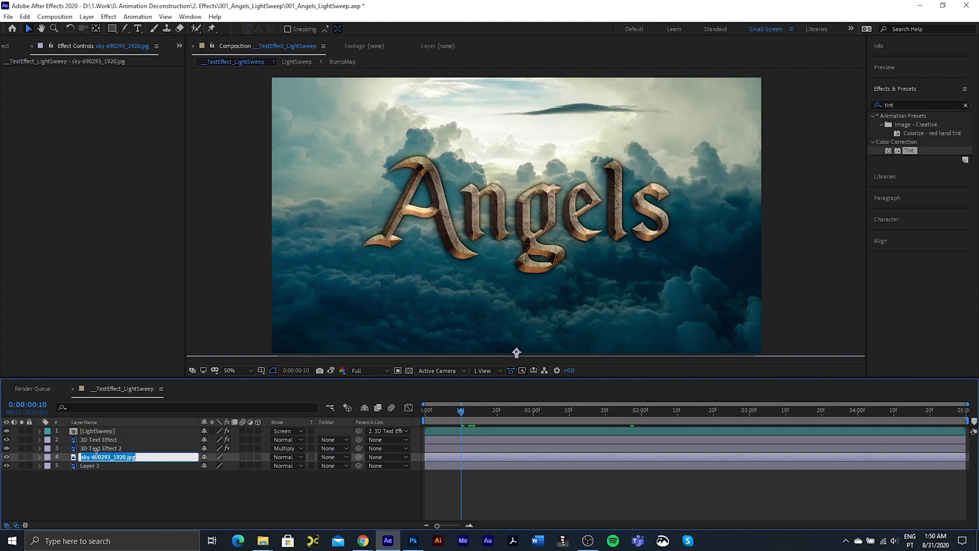
{"action": "type", "text": "Sky_1"}
{"action": "key", "text": "Return"}
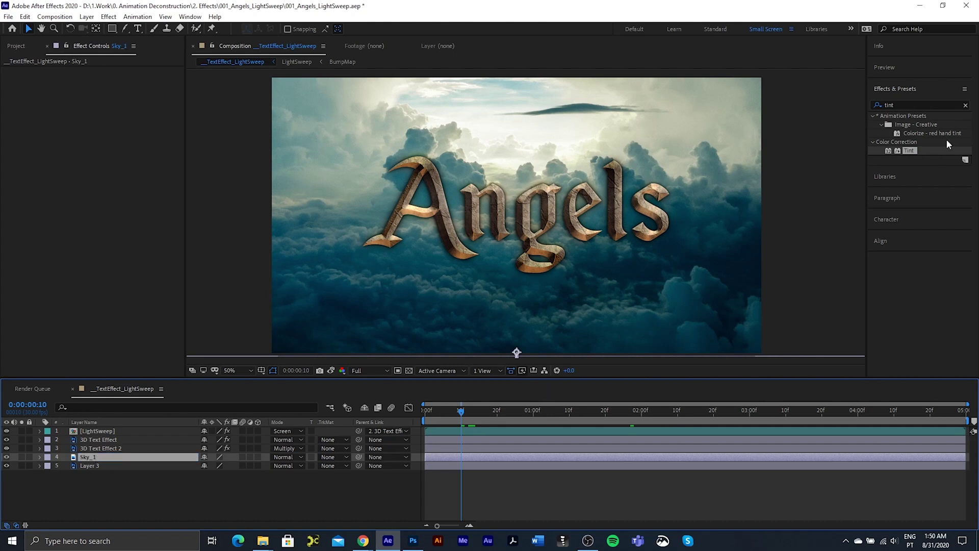
Apply Curves to Sky_1, pulling the highlights and midtones down to darken the sky
{"action": "left_click", "coordinate": [913, 105]}
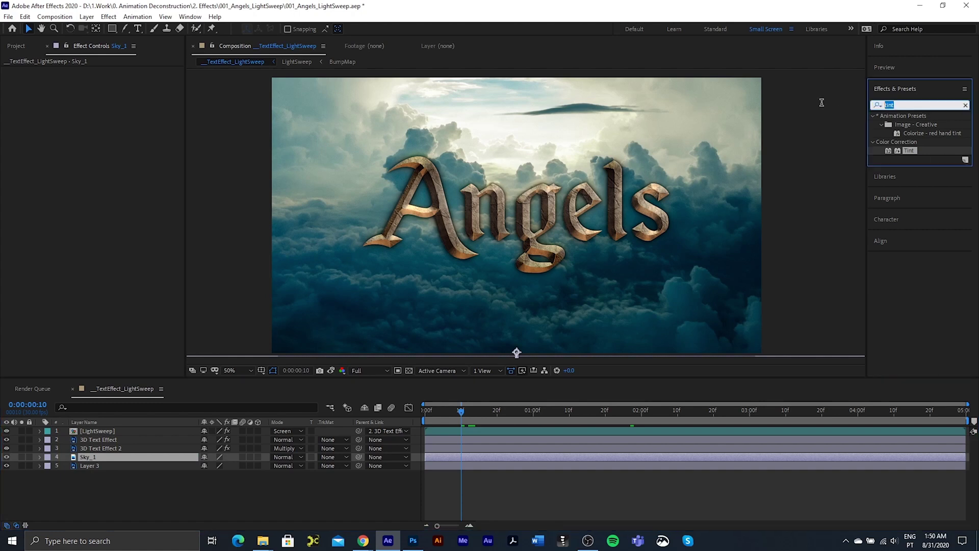
{"action": "type", "text": "curve"}
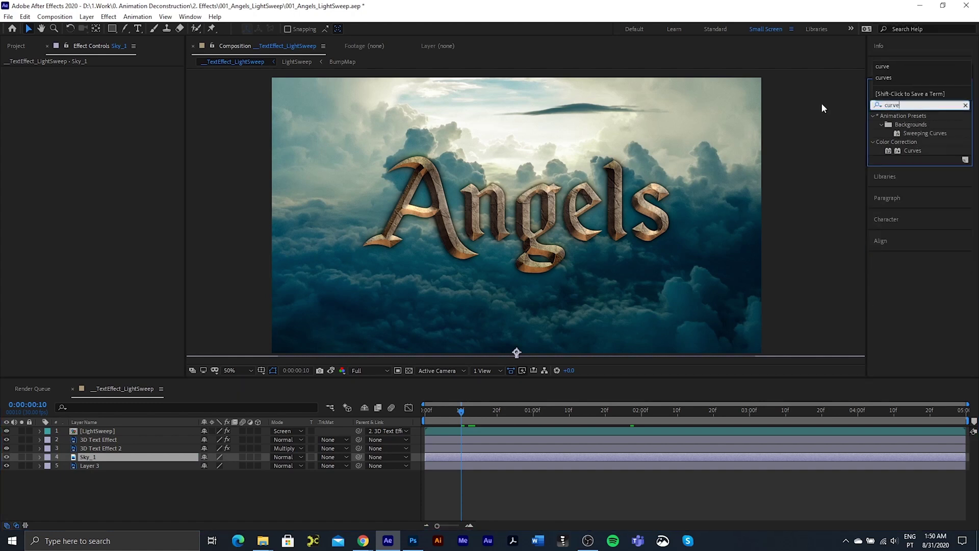
{"action": "double_click", "coordinate": [918, 150]}
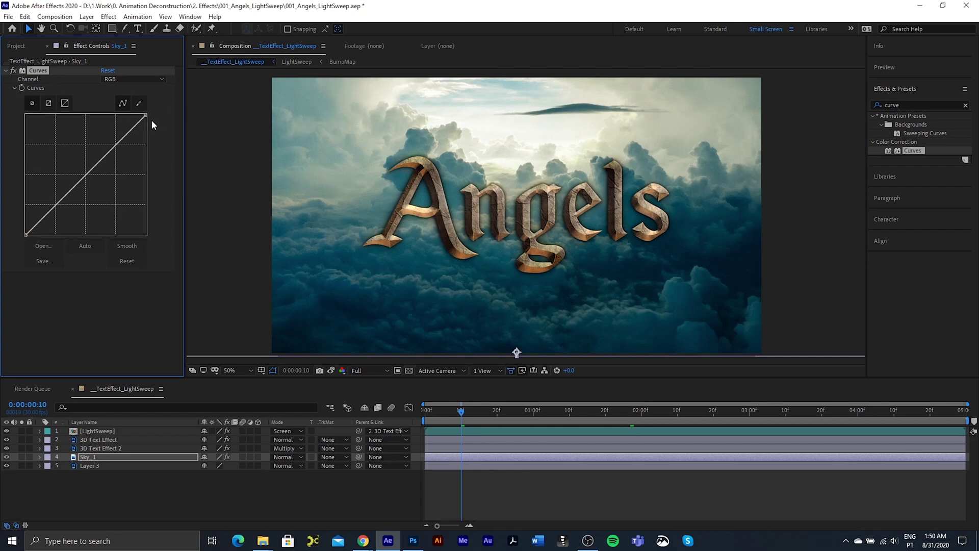
{"action": "left_click_drag", "start_coordinate": [144, 115], "coordinate": [164, 142]}
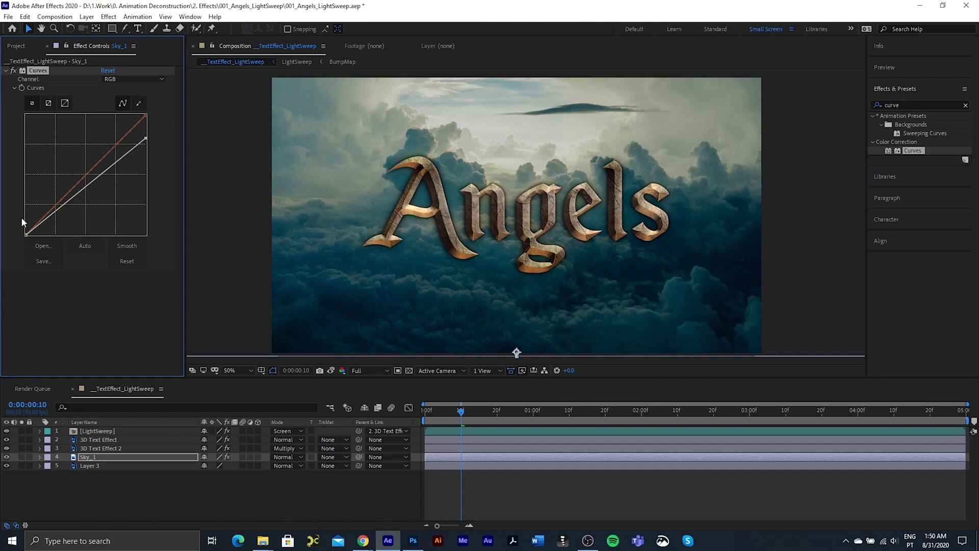
{"action": "left_click_drag", "start_coordinate": [60, 206], "coordinate": [58, 203]}
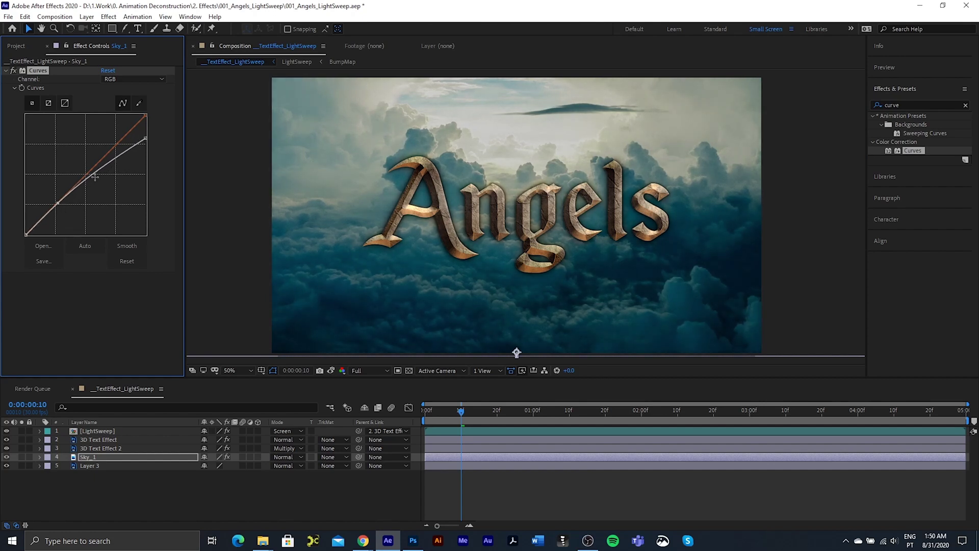
{"action": "left_click_drag", "start_coordinate": [94, 176], "coordinate": [99, 179]}
{"action": "left_click_drag", "start_coordinate": [145, 138], "coordinate": [148, 145]}
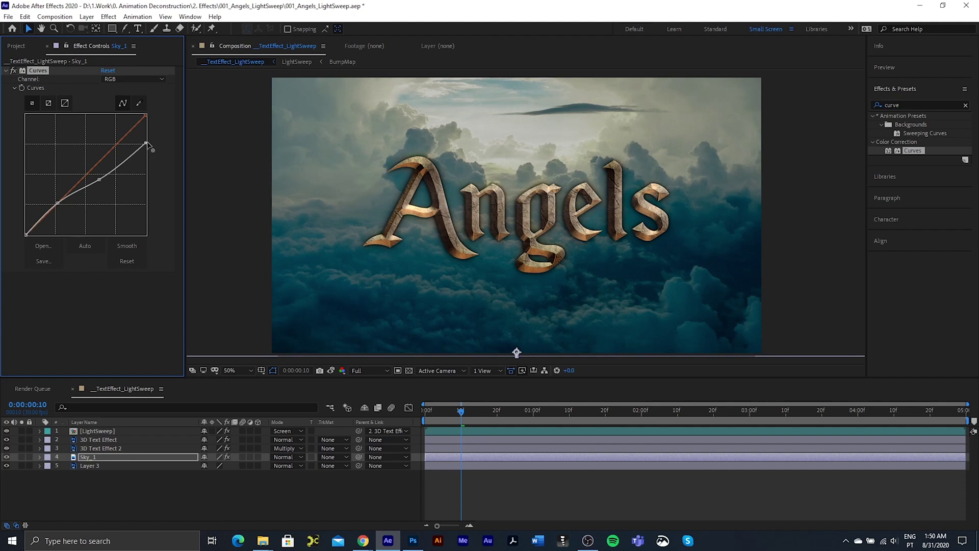
Add a new adjustment layer to the composition
{"action": "left_click", "coordinate": [110, 482]}
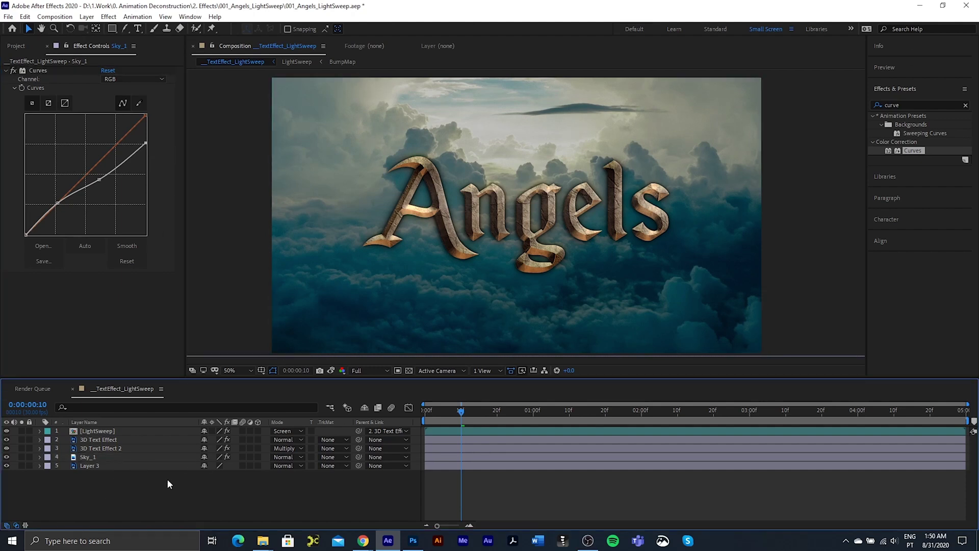
{"action": "right_click", "coordinate": [129, 499]}
{"action": "mouse_move", "coordinate": [174, 389]}
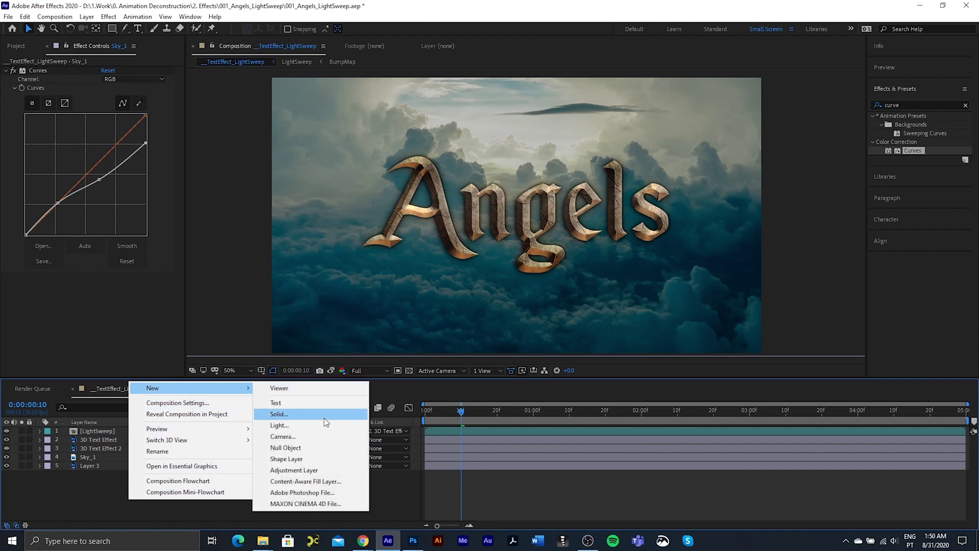
{"action": "left_click", "coordinate": [324, 470]}
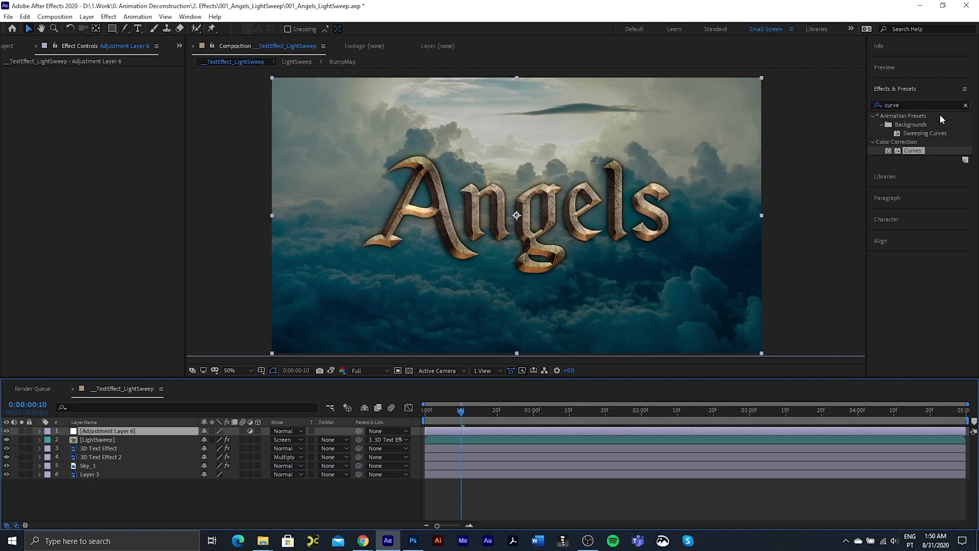
Give it a Tint mapping white to black at 45%, placed just above Sky_1
{"action": "left_click", "coordinate": [926, 104]}
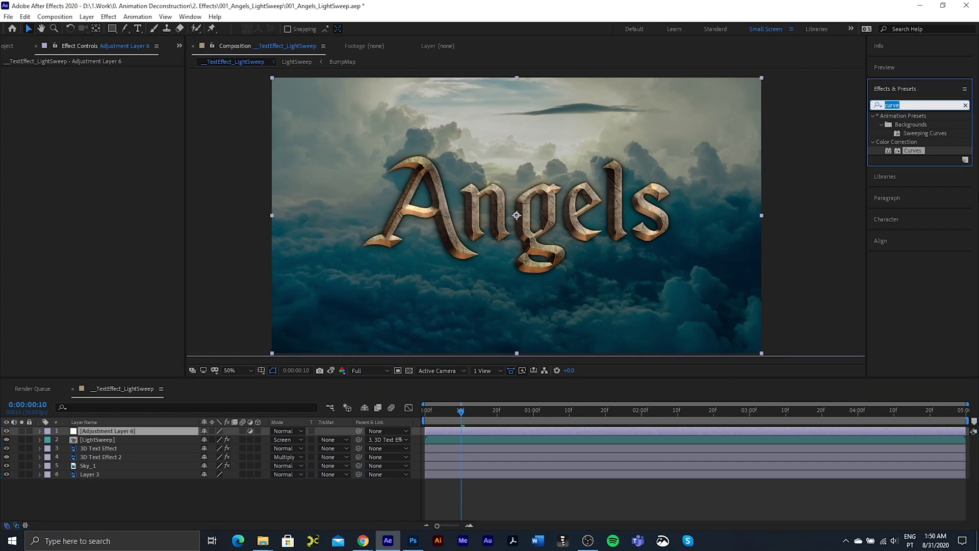
{"action": "type", "text": "tint"}
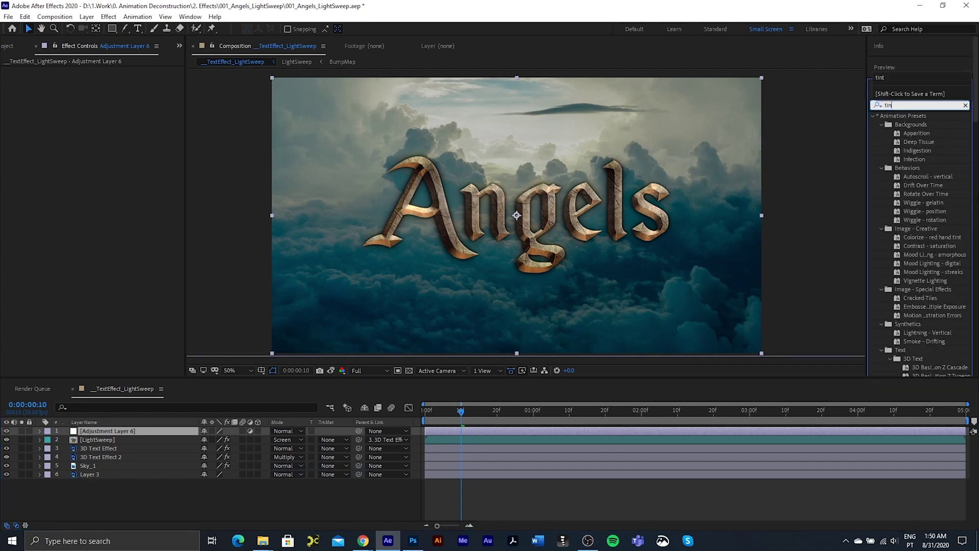
{"action": "double_click", "coordinate": [909, 150]}
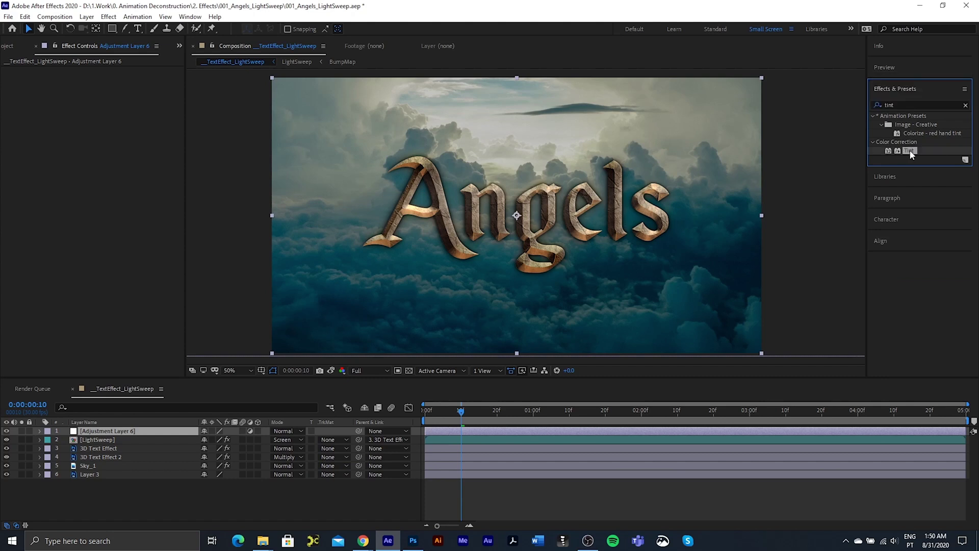
{"action": "left_click", "coordinate": [119, 88]}
{"action": "left_click", "coordinate": [106, 79]}
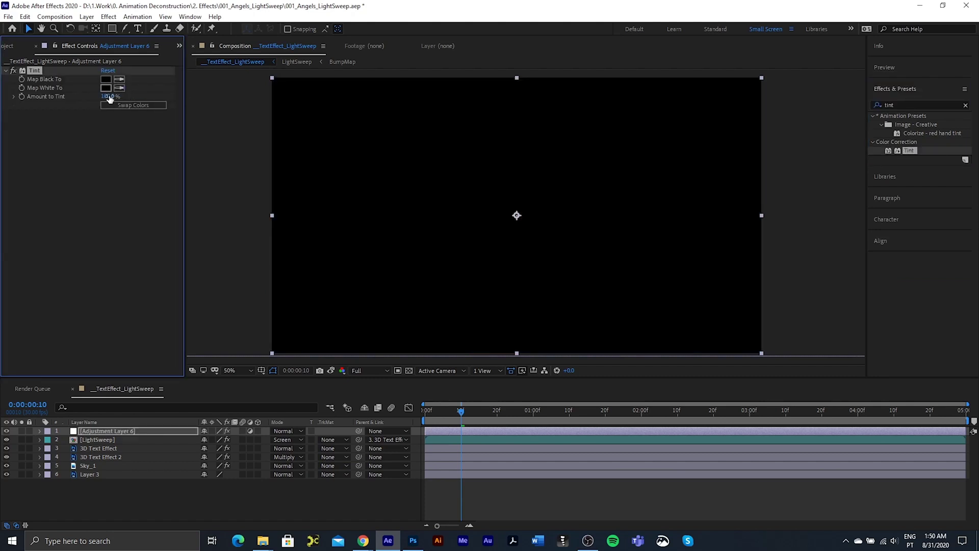
{"action": "left_click", "coordinate": [109, 96]}
{"action": "type", "text": "45"}
{"action": "key", "text": "Return"}
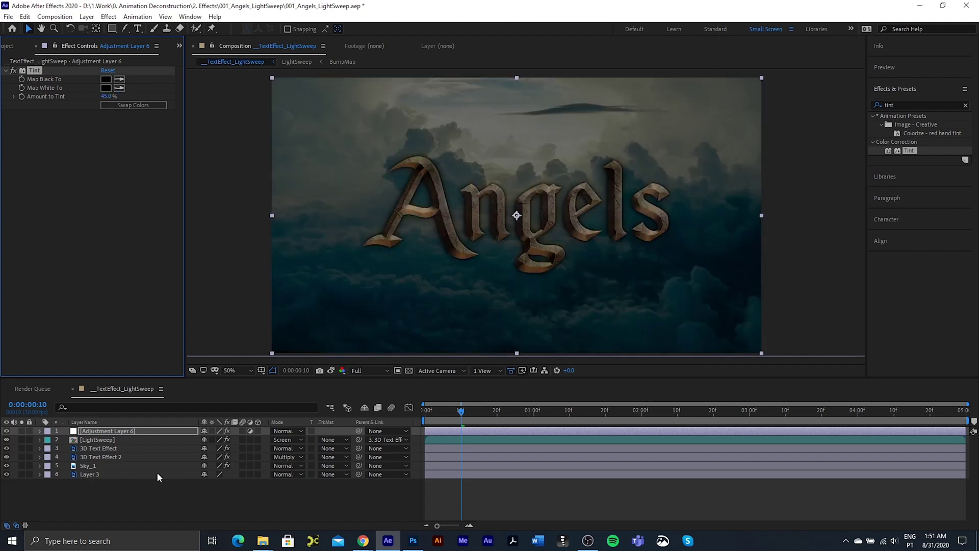
{"action": "left_click_drag", "start_coordinate": [106, 438], "coordinate": [110, 461]}
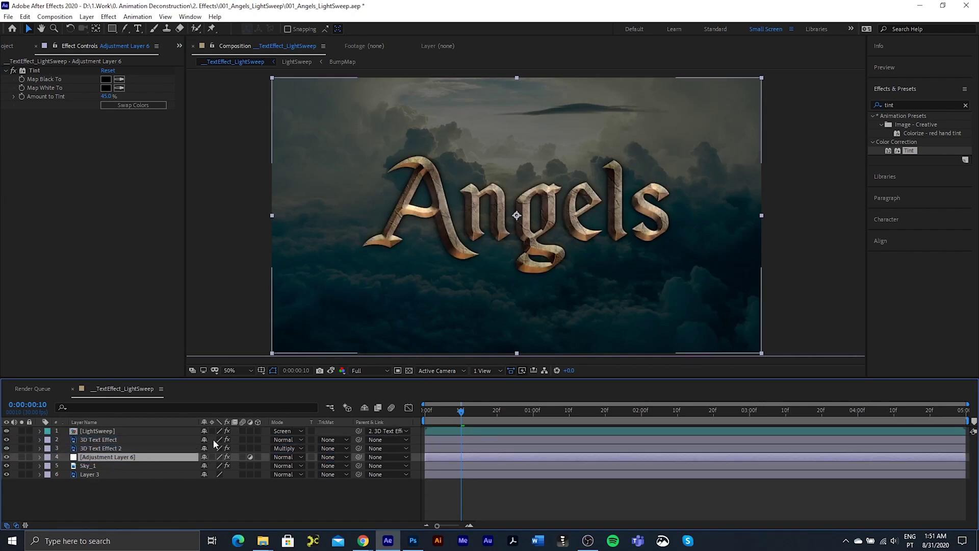
Duplicate Sky_1 and apply CC Toner to the copy
{"action": "left_click", "coordinate": [90, 468]}
{"action": "key", "text": "ctrl+d"}
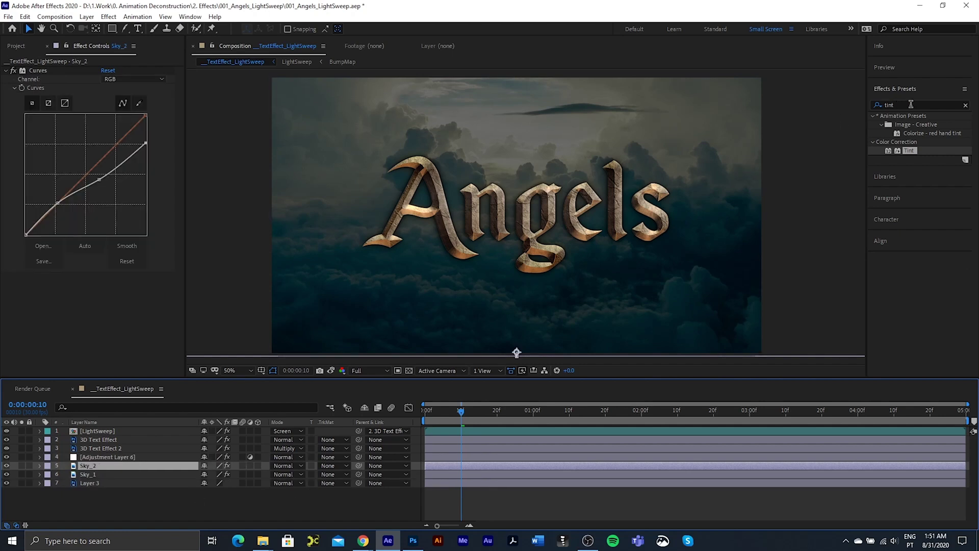
{"action": "left_click", "coordinate": [883, 106]}
{"action": "type", "text": "cc ton"}
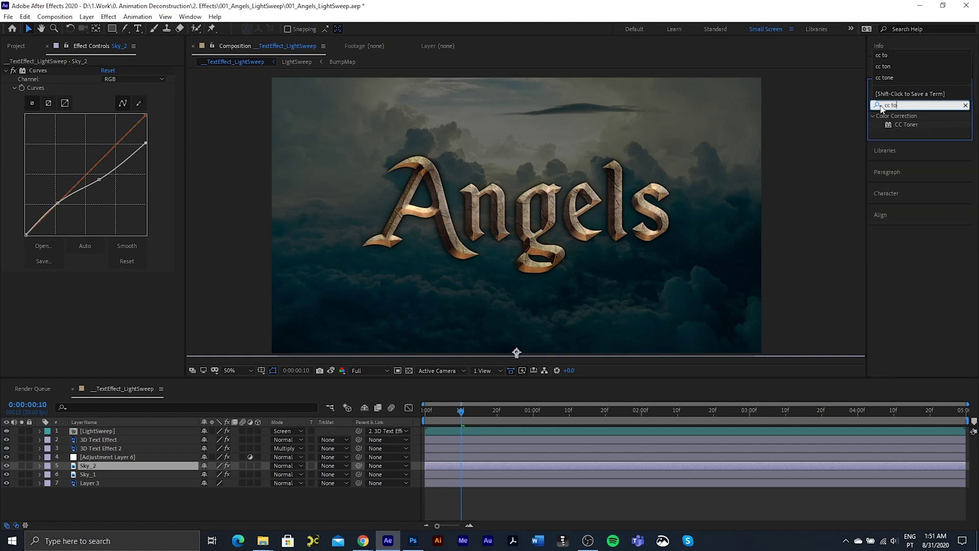
{"action": "double_click", "coordinate": [906, 128]}
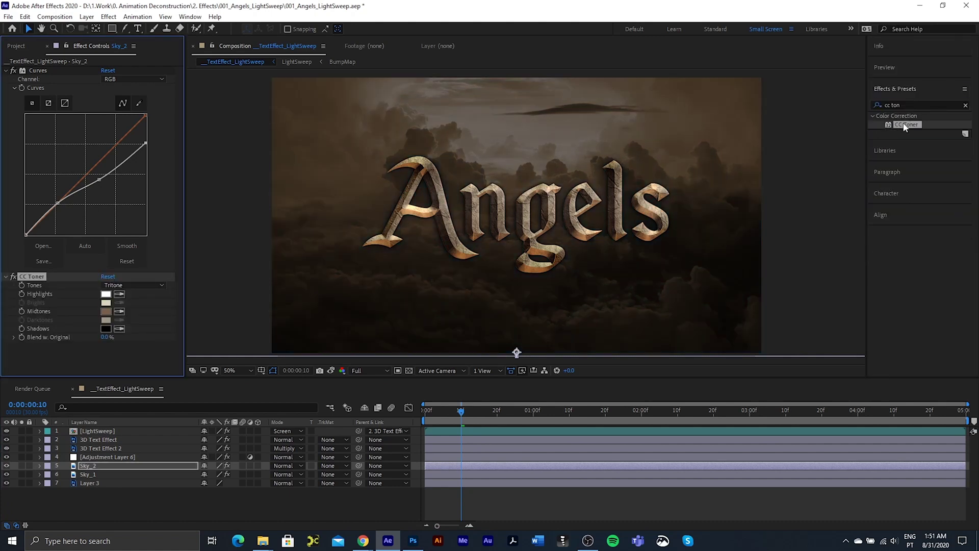
Set CC Toner midtones to brown 9C7347 and highlights to tan C0AA78
{"action": "left_click", "coordinate": [107, 313]}
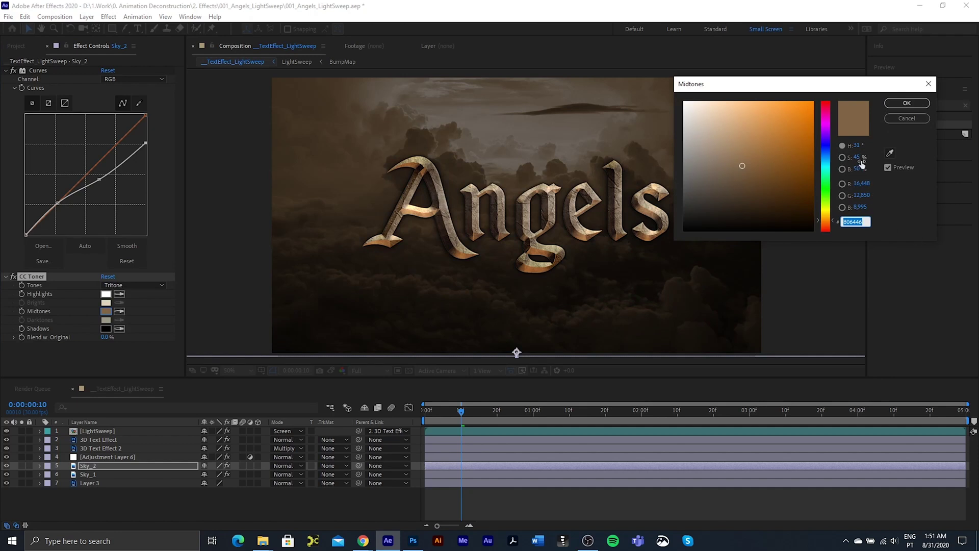
{"action": "type", "text": "9C"}
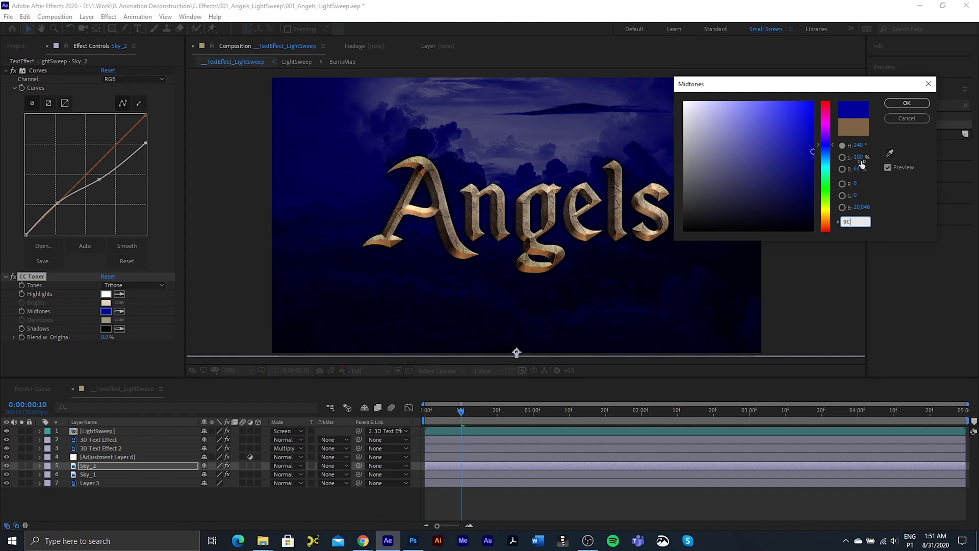
{"action": "type", "text": "7347"}
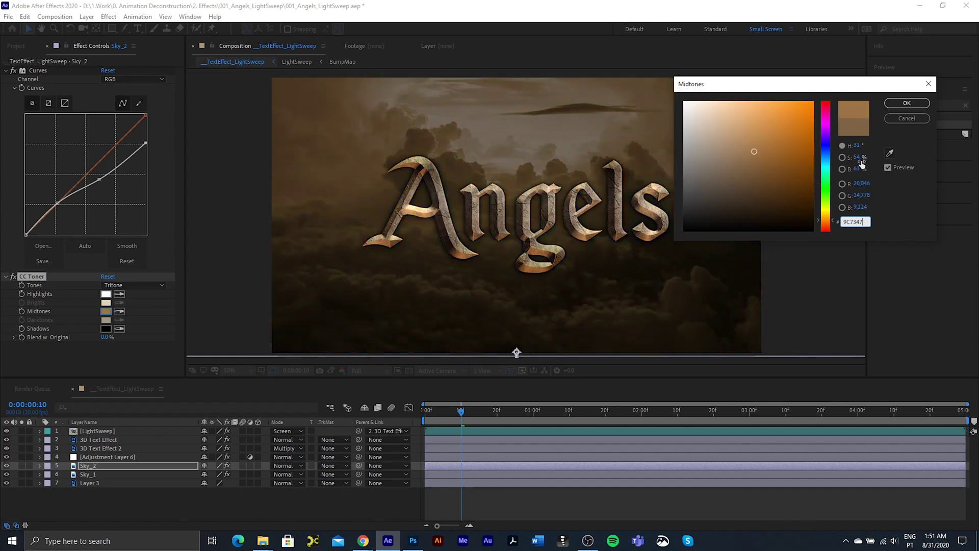
{"action": "left_click", "coordinate": [907, 102]}
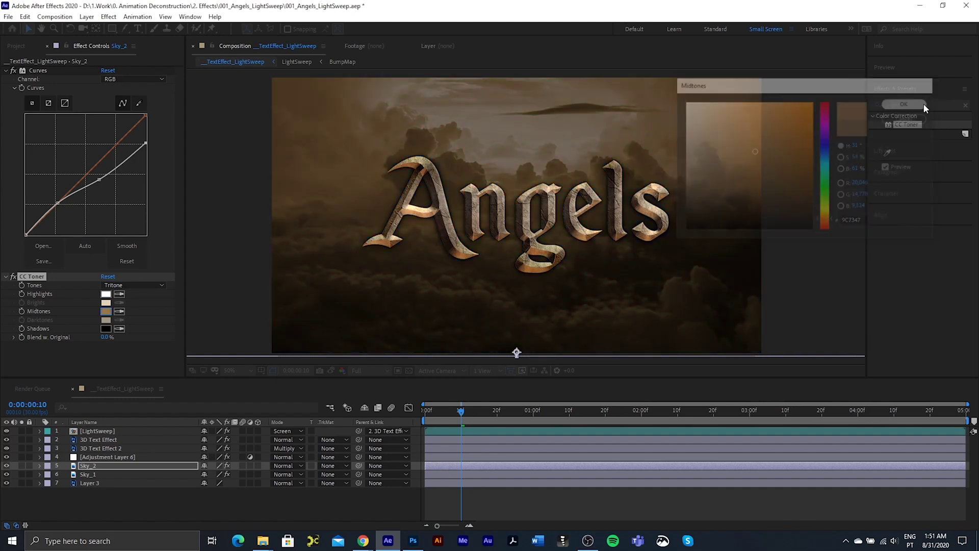
{"action": "left_click", "coordinate": [106, 294]}
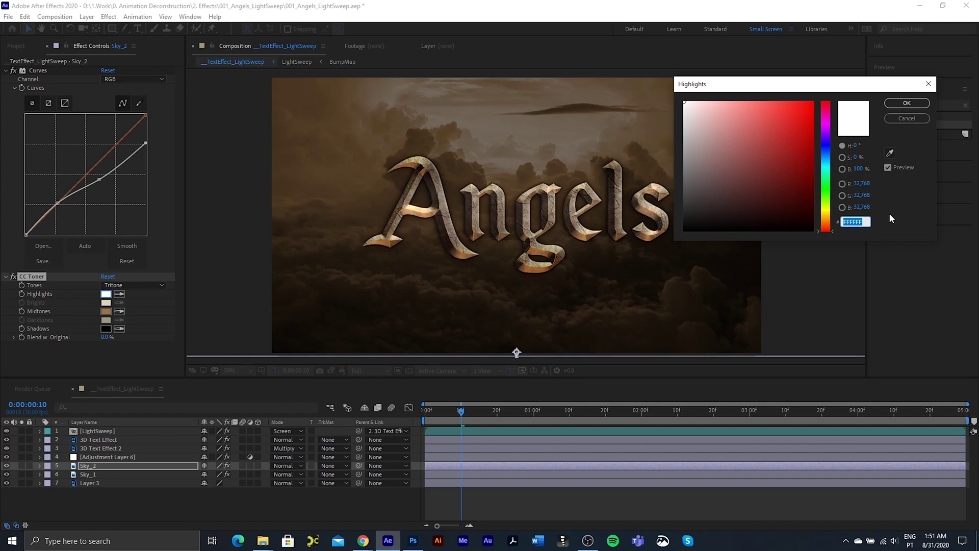
{"action": "type", "text": "C0"}
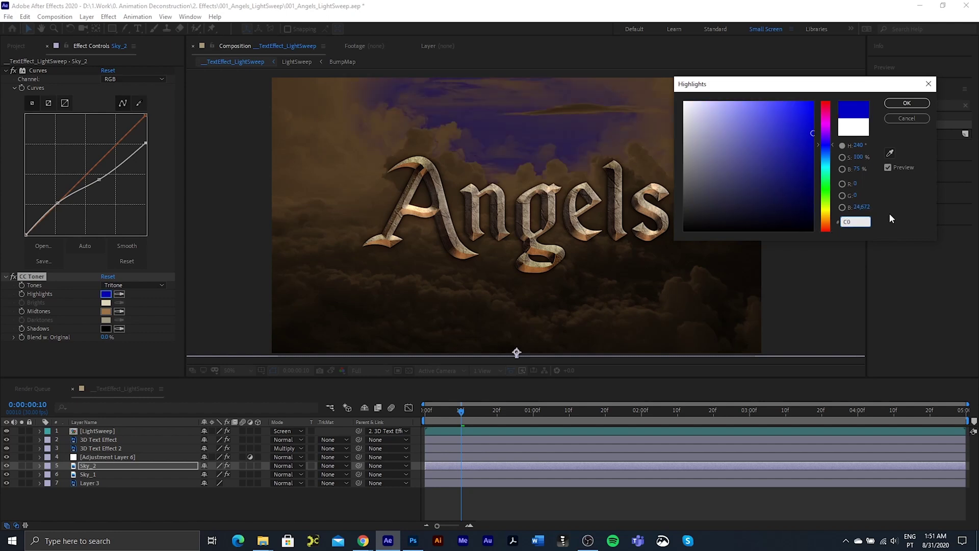
{"action": "type", "text": "AA78"}
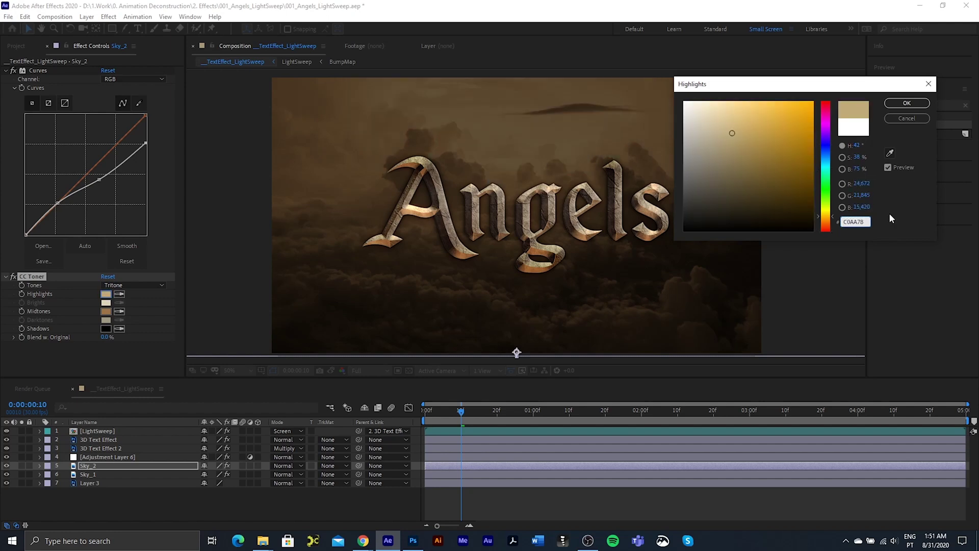
{"action": "left_click", "coordinate": [906, 103]}
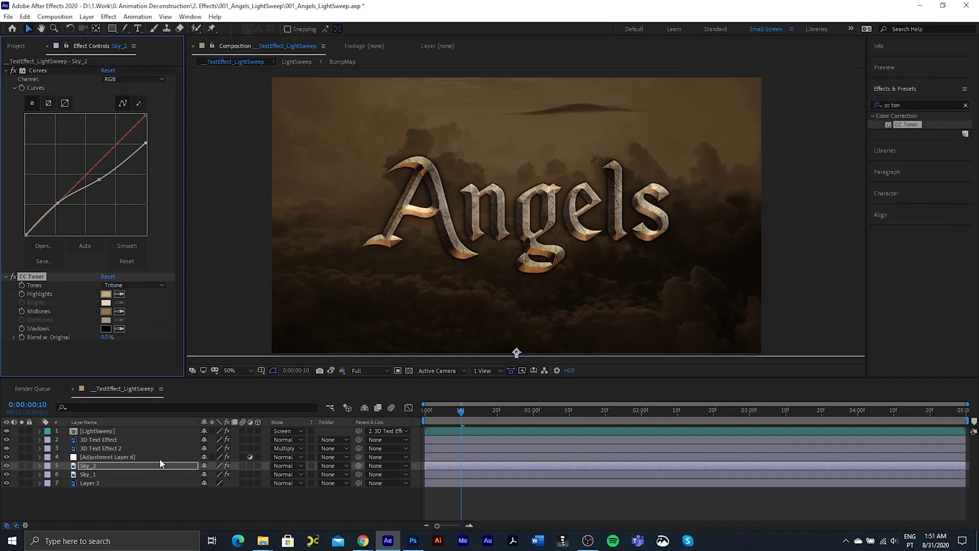
Move the sepia copy below Sky_1 and draw a rectangular mask on Sky_1
{"action": "left_click_drag", "start_coordinate": [103, 464], "coordinate": [103, 476]}
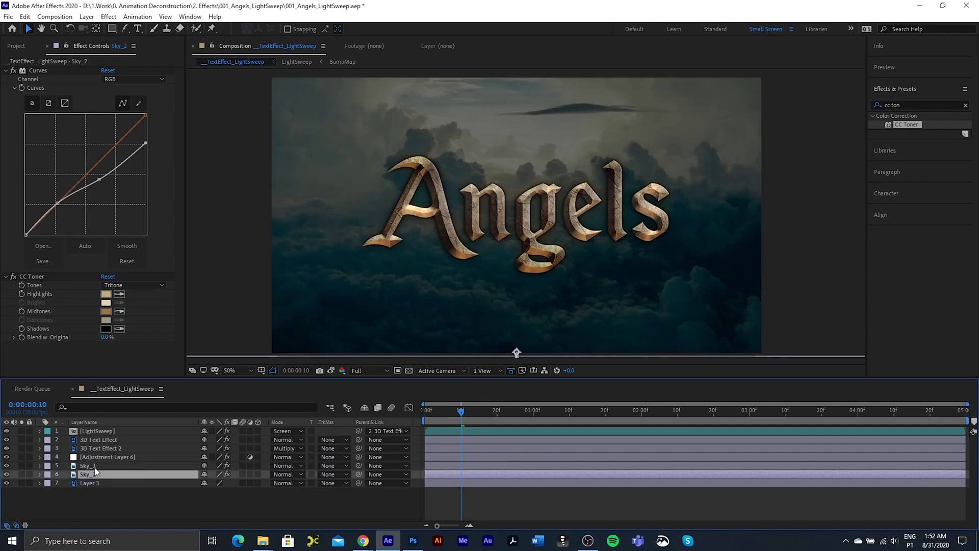
{"action": "left_click", "coordinate": [94, 465]}
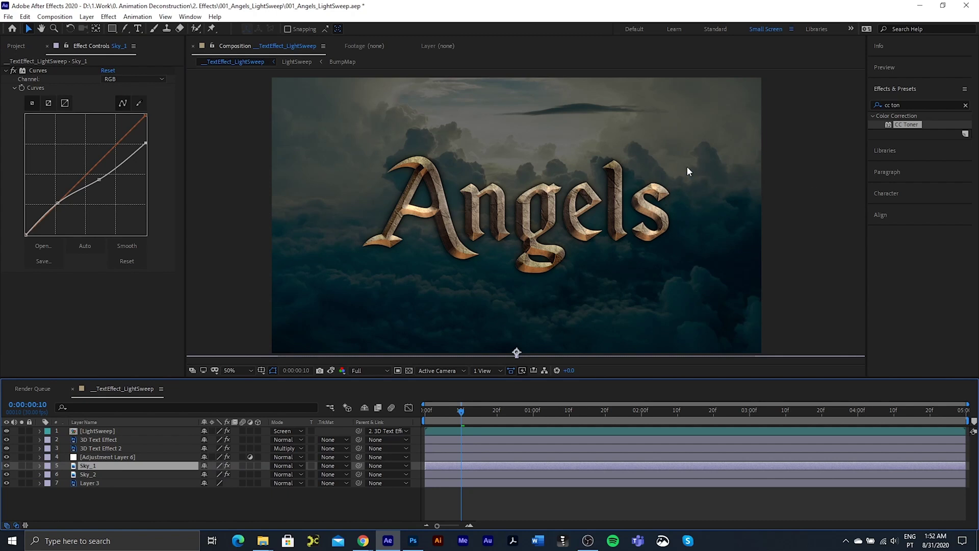
{"action": "scroll", "coordinate": [673, 163], "scroll_direction": "down", "scroll_amount": 2}
{"action": "left_click", "coordinate": [110, 29]}
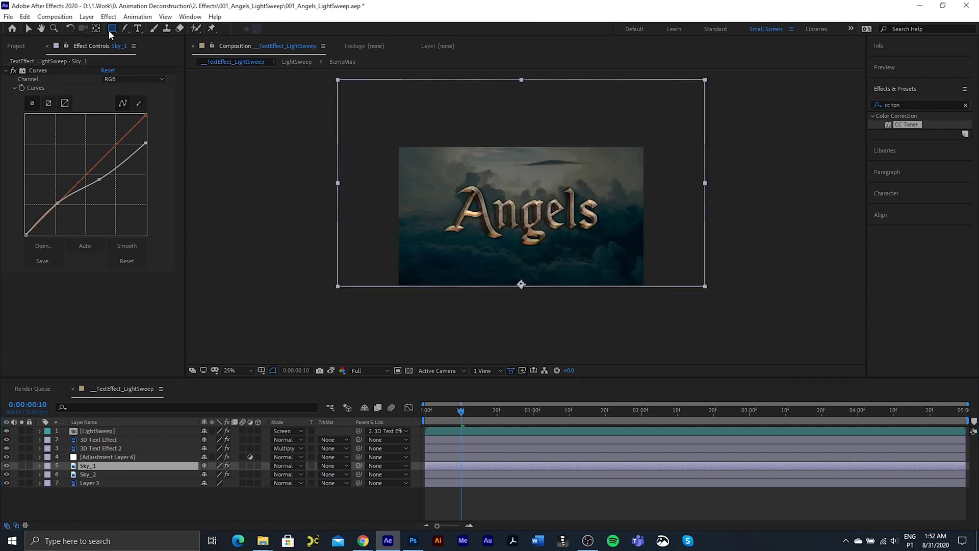
{"action": "left_click_drag", "start_coordinate": [303, 134], "coordinate": [745, 403]}
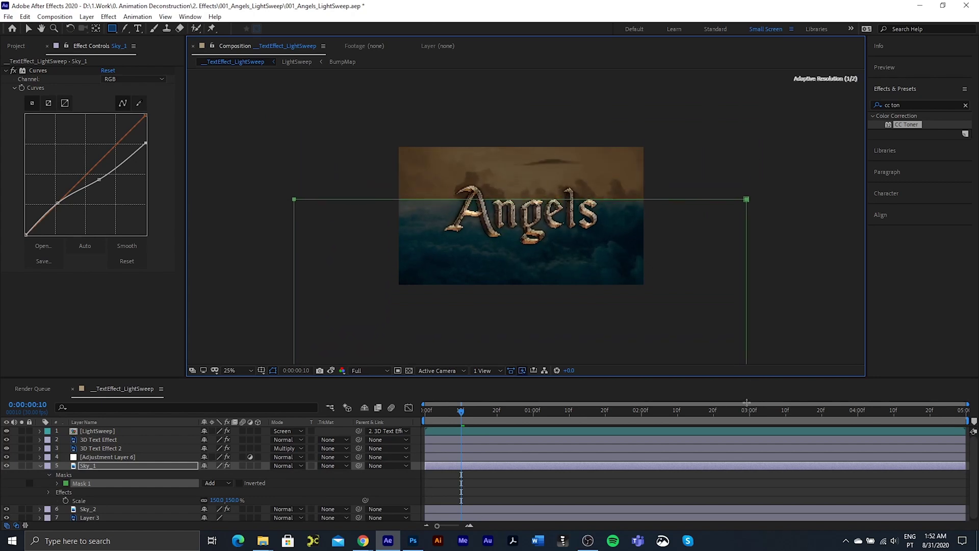
Add two new points along the top edge of Sky_1's mask
{"action": "left_click", "coordinate": [125, 30]}
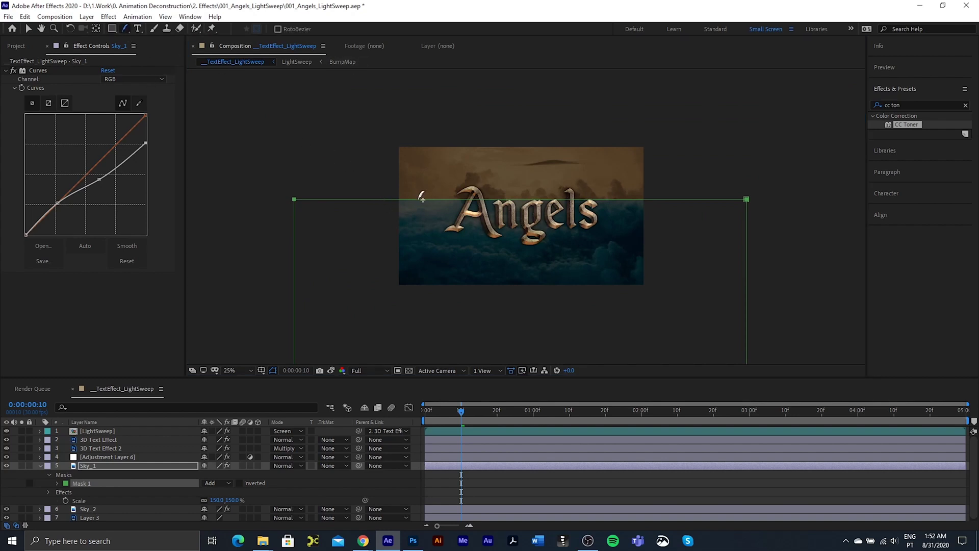
{"action": "left_click_drag", "start_coordinate": [422, 198], "coordinate": [420, 148]}
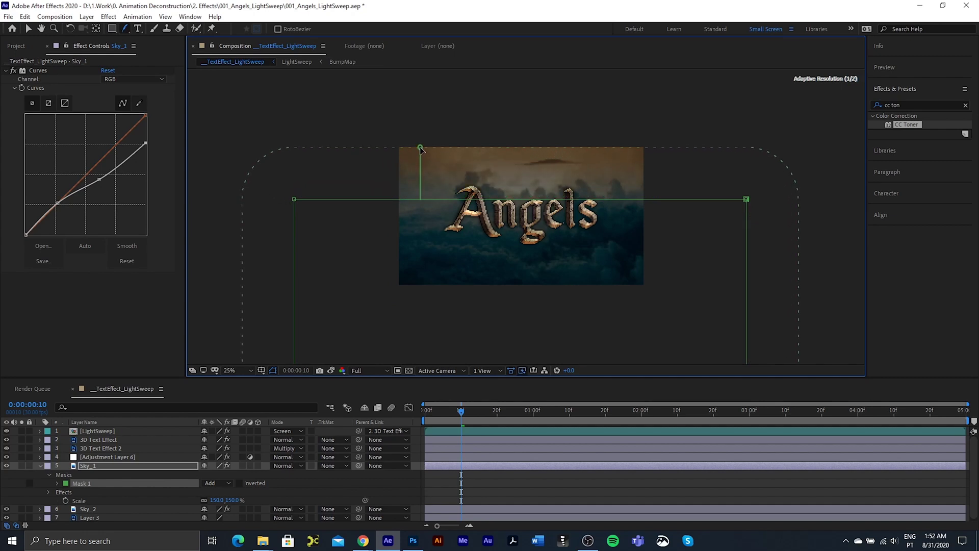
{"action": "key", "text": "ctrl+z"}
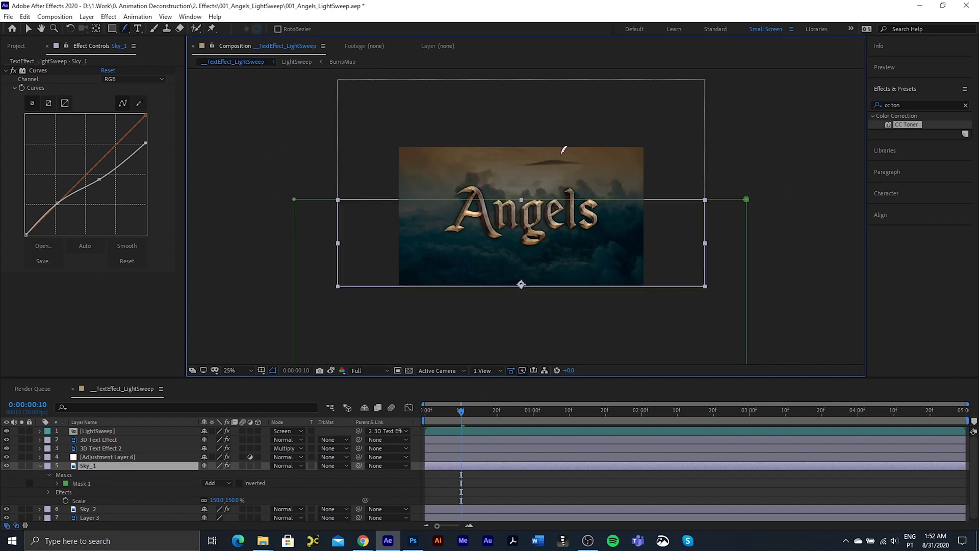
{"action": "key", "text": "ctrl+shift+z"}
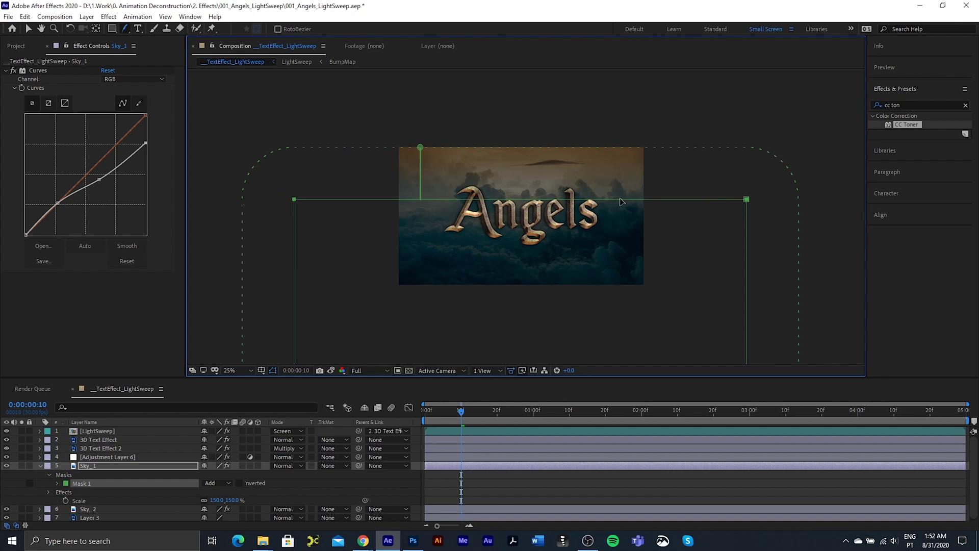
{"action": "left_click_drag", "start_coordinate": [621, 200], "coordinate": [622, 145]}
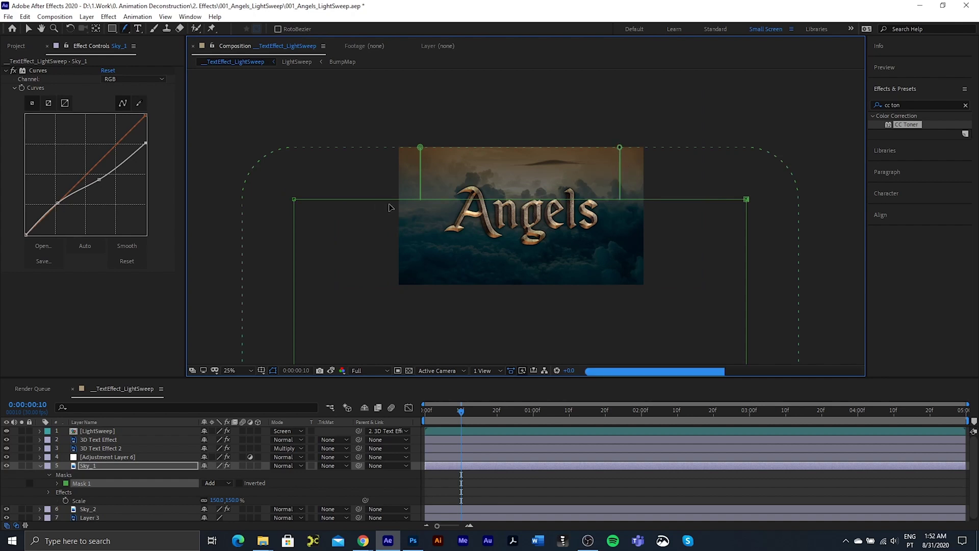
{"action": "left_click_drag", "start_coordinate": [421, 199], "coordinate": [422, 210]}
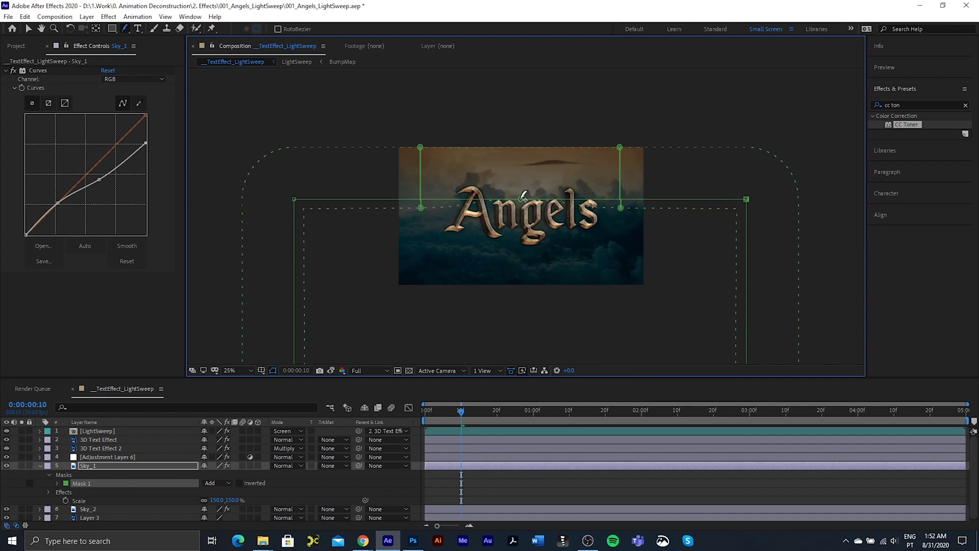
Bend the mask's top and bottom edges into smooth curves
{"action": "left_click_drag", "start_coordinate": [521, 147], "coordinate": [522, 178]}
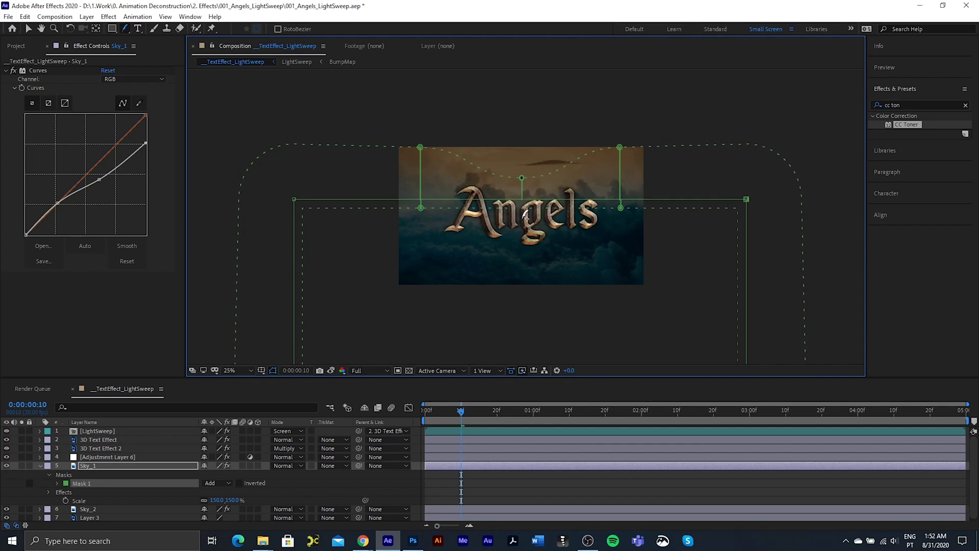
{"action": "left_click_drag", "start_coordinate": [521, 208], "coordinate": [523, 244]}
{"action": "left_click_drag", "start_coordinate": [522, 179], "coordinate": [522, 165]}
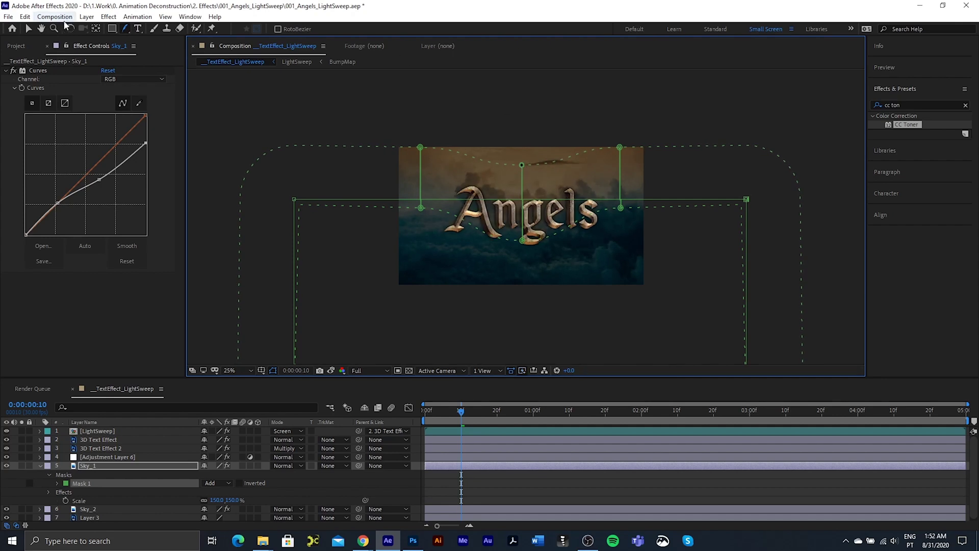
{"action": "left_click", "coordinate": [28, 28]}
{"action": "left_click", "coordinate": [521, 269]}
{"action": "key", "text": "period"}
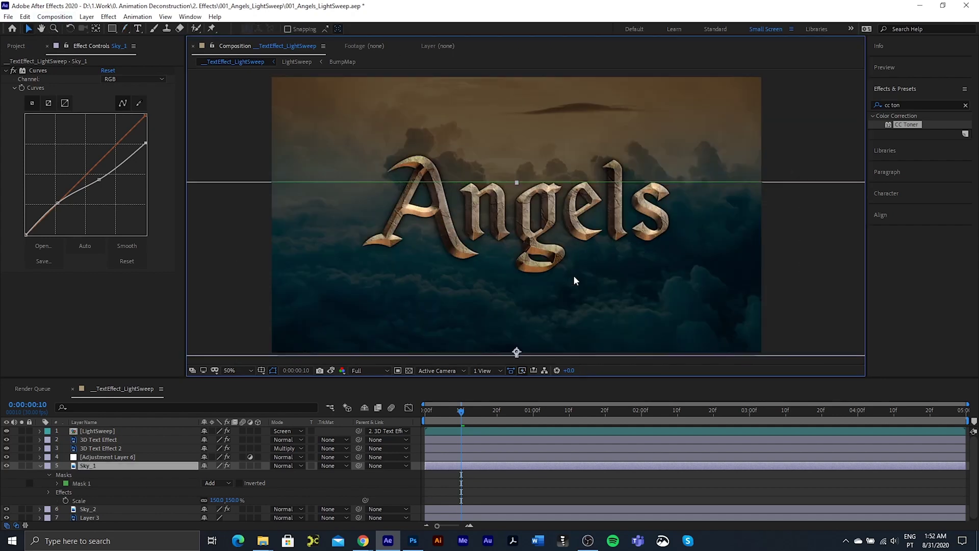
{"action": "left_click_drag", "start_coordinate": [606, 294], "coordinate": [594, 299]}
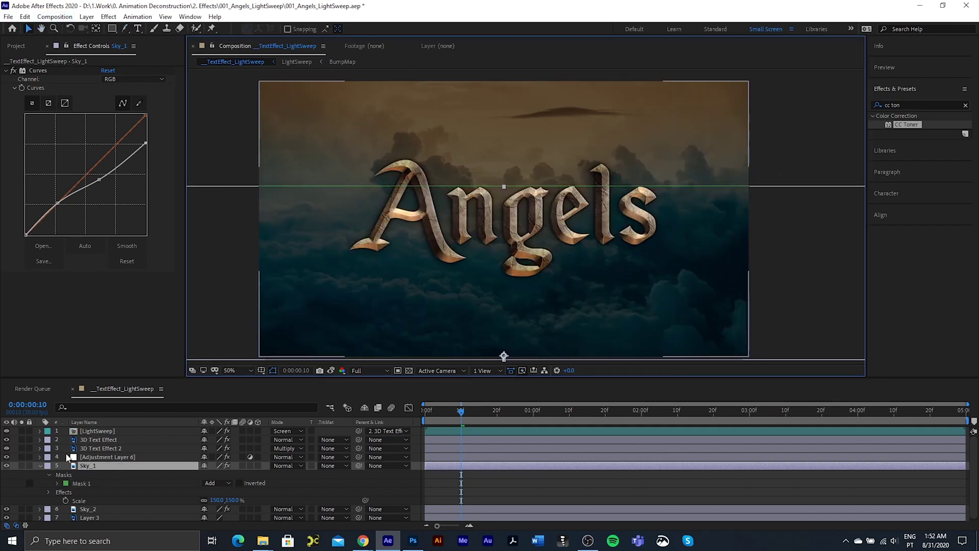
{"action": "left_click", "coordinate": [39, 465]}
Create a black solid layer and move it up the layer stack
{"action": "left_click", "coordinate": [87, 17]}
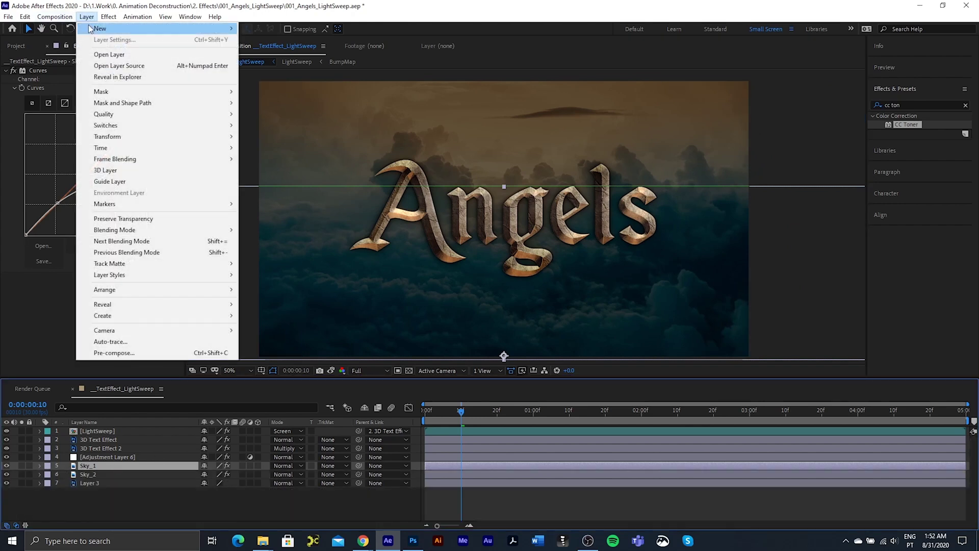
{"action": "mouse_move", "coordinate": [90, 29]}
{"action": "left_click", "coordinate": [251, 40]}
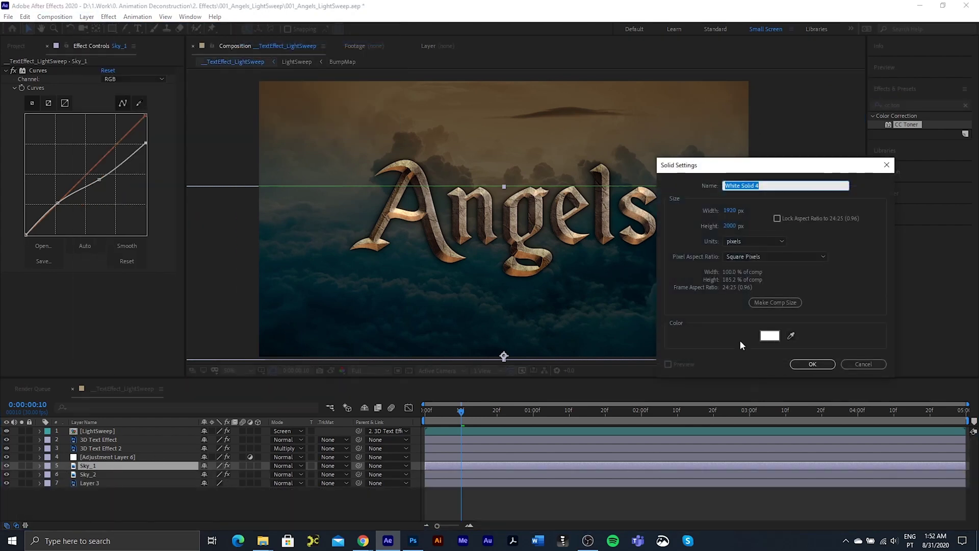
{"action": "left_click", "coordinate": [770, 335]}
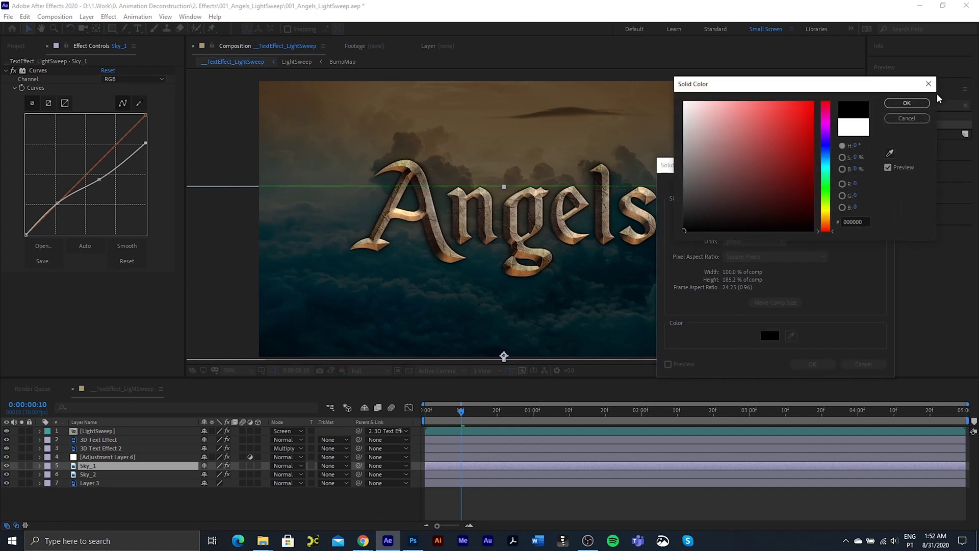
{"action": "left_click", "coordinate": [906, 102]}
{"action": "left_click", "coordinate": [812, 364]}
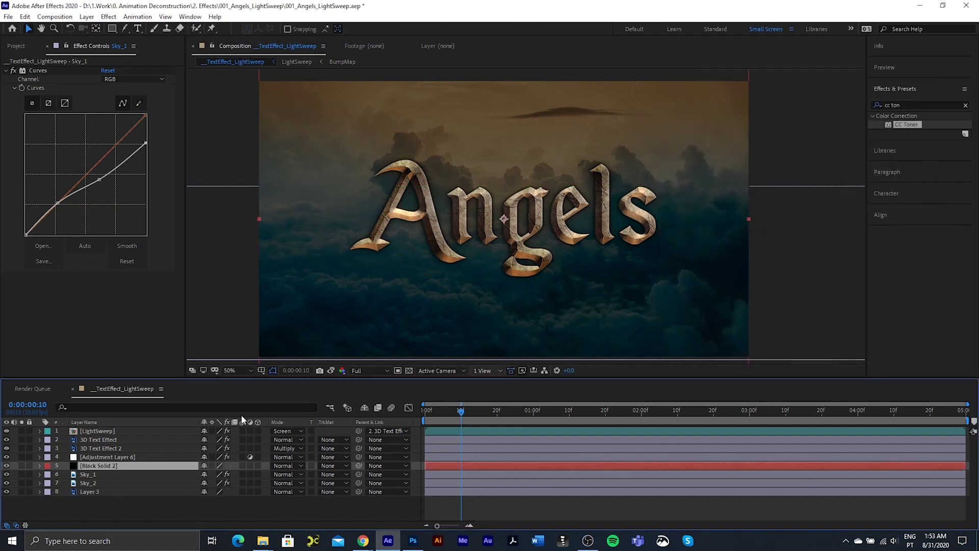
{"action": "left_click_drag", "start_coordinate": [90, 465], "coordinate": [91, 454]}
Add a full-frame inverted mask to the black solid and pull its edges inward
{"action": "double_click", "coordinate": [112, 28]}
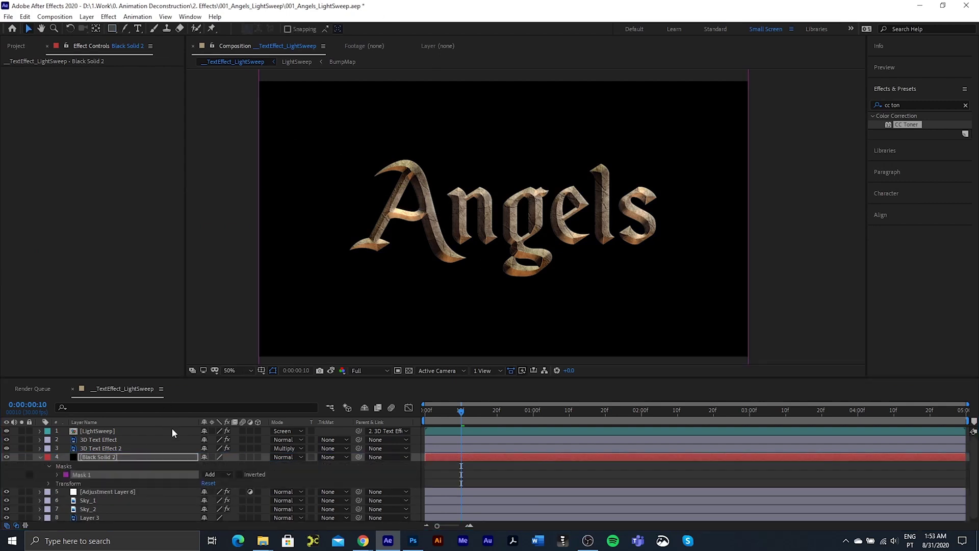
{"action": "left_click", "coordinate": [239, 474]}
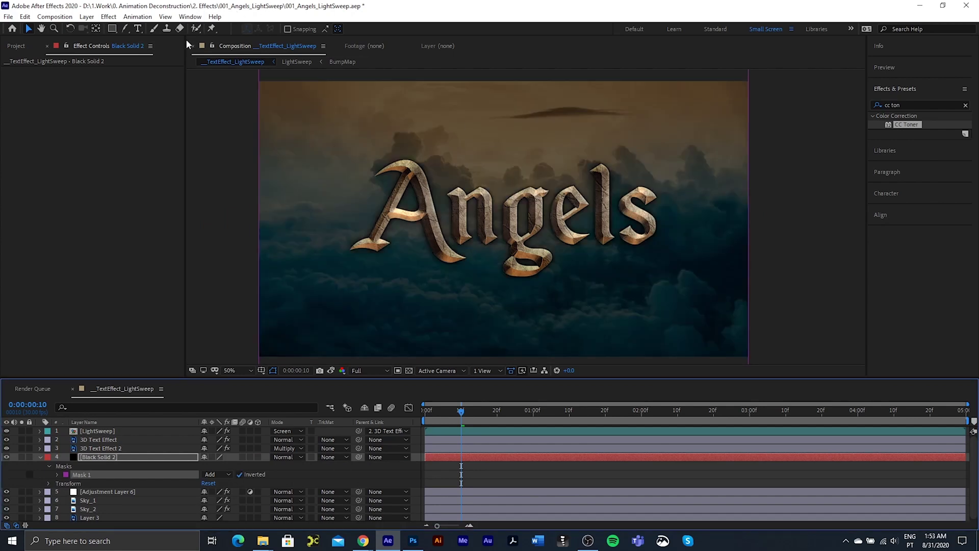
{"action": "left_click", "coordinate": [124, 28]}
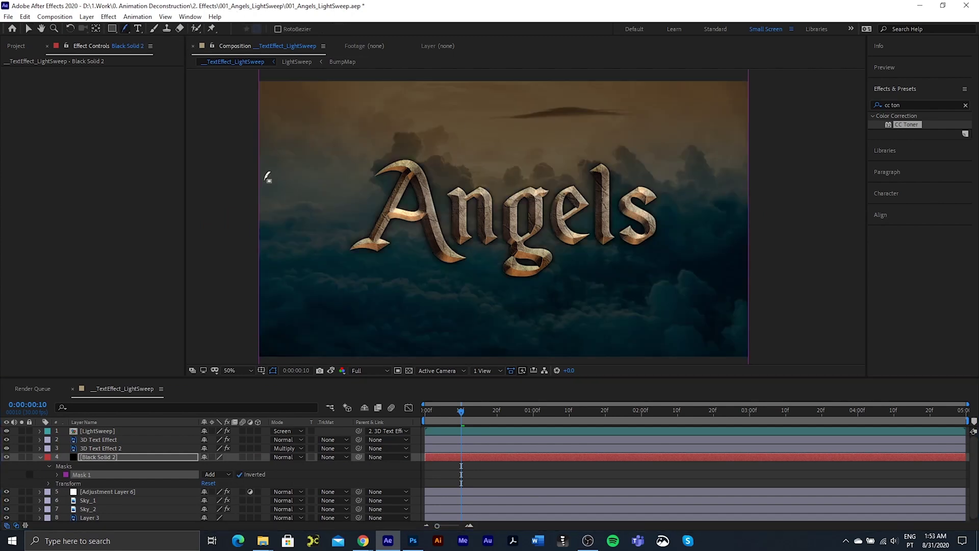
{"action": "left_click_drag", "start_coordinate": [262, 182], "coordinate": [269, 189]}
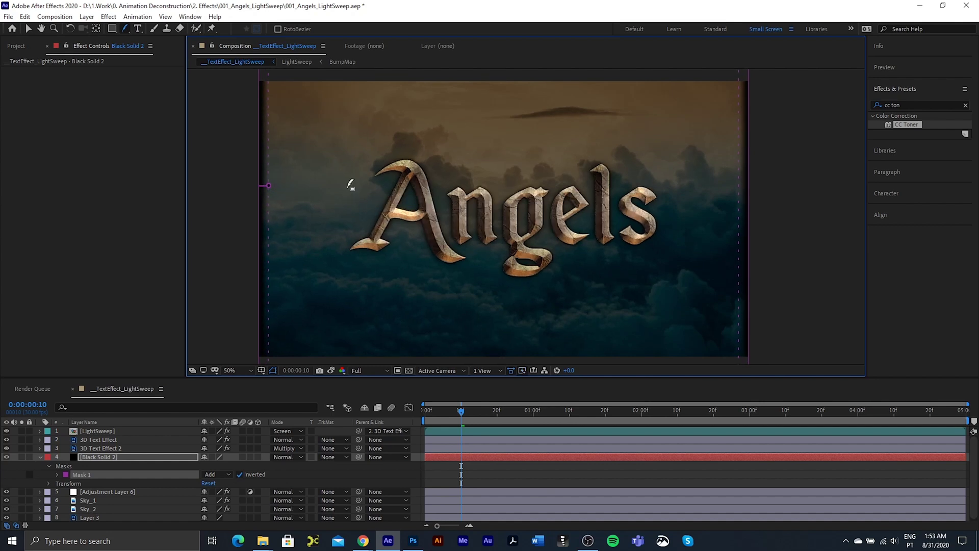
Resize the black solid to the 1920×1080 composition size
{"action": "key", "text": "ctrl+shift+y"}
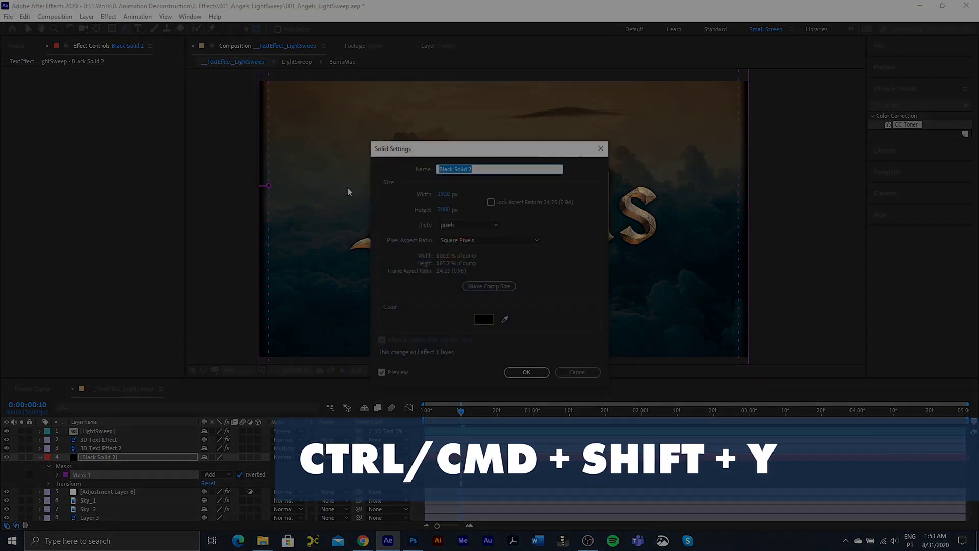
{"action": "left_click", "coordinate": [490, 287]}
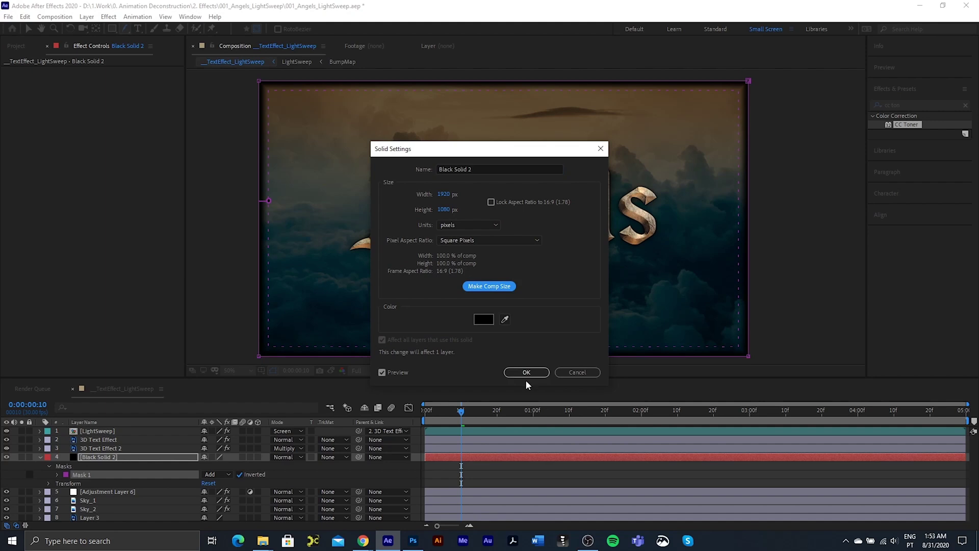
{"action": "left_click", "coordinate": [526, 373]}
Feather the black solid's mask edges into a soft vignette
{"action": "key", "text": "comma"}
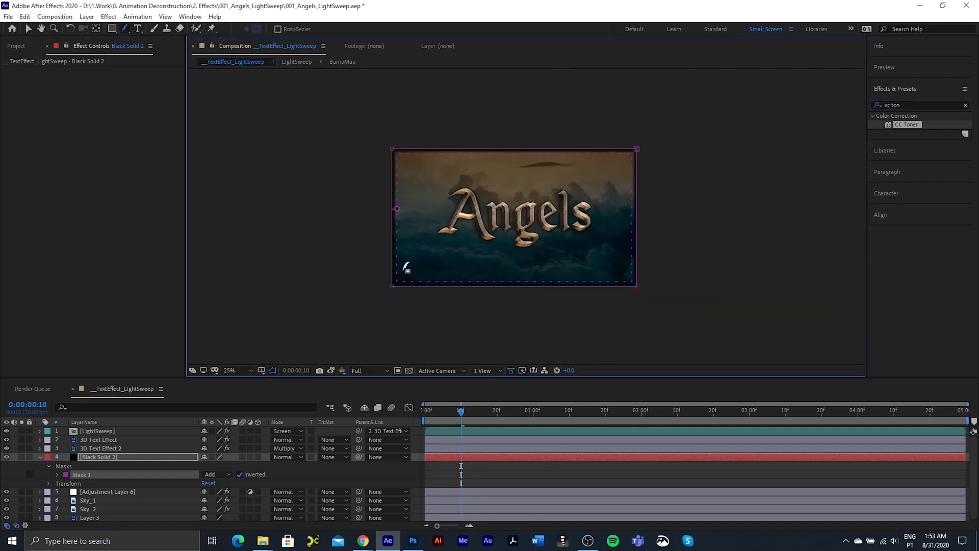
{"action": "left_click_drag", "start_coordinate": [396, 260], "coordinate": [384, 262]}
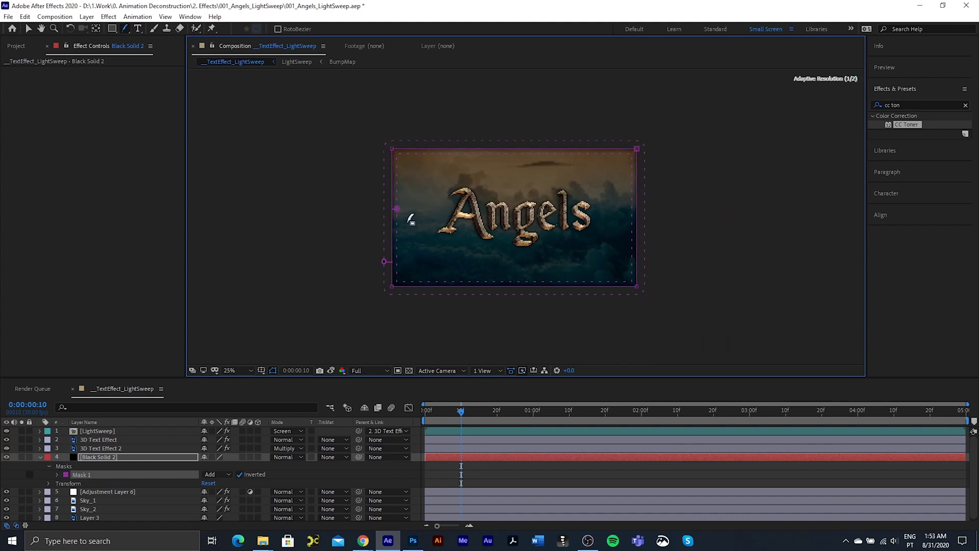
{"action": "left_click_drag", "start_coordinate": [397, 209], "coordinate": [402, 211]}
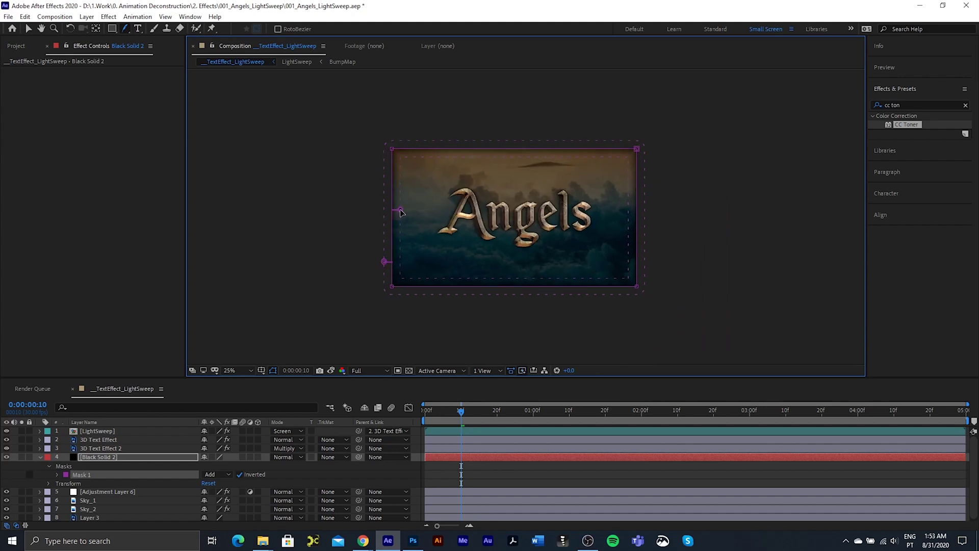
{"action": "left_click_drag", "start_coordinate": [384, 262], "coordinate": [382, 261]}
Set Black Solid 2's blend mode to Multiply
{"action": "left_click", "coordinate": [292, 457]}
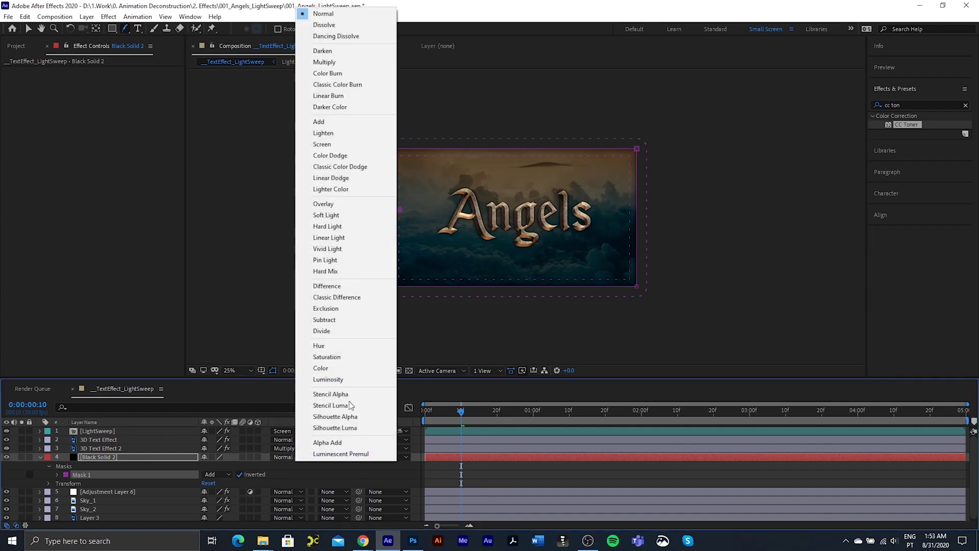
{"action": "left_click", "coordinate": [346, 62]}
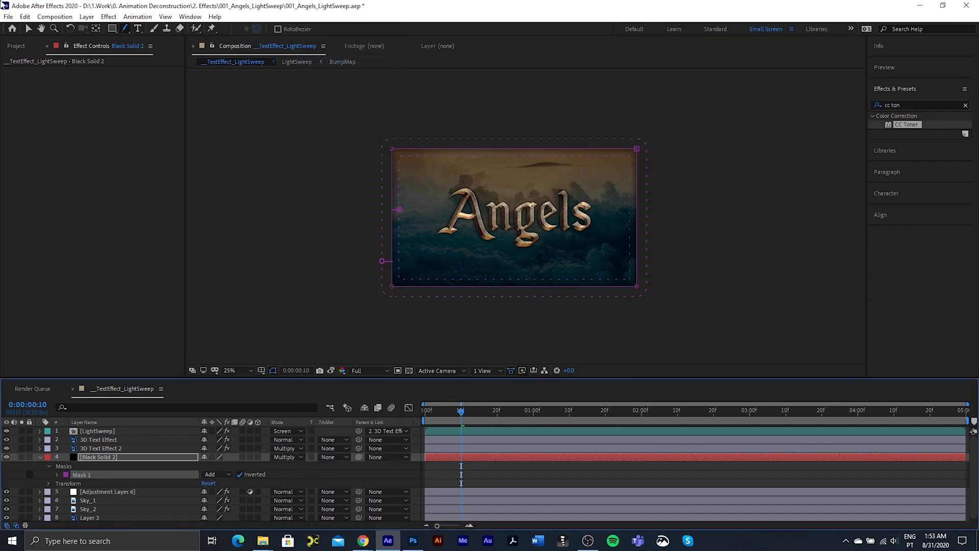
{"action": "left_click", "coordinate": [28, 29]}
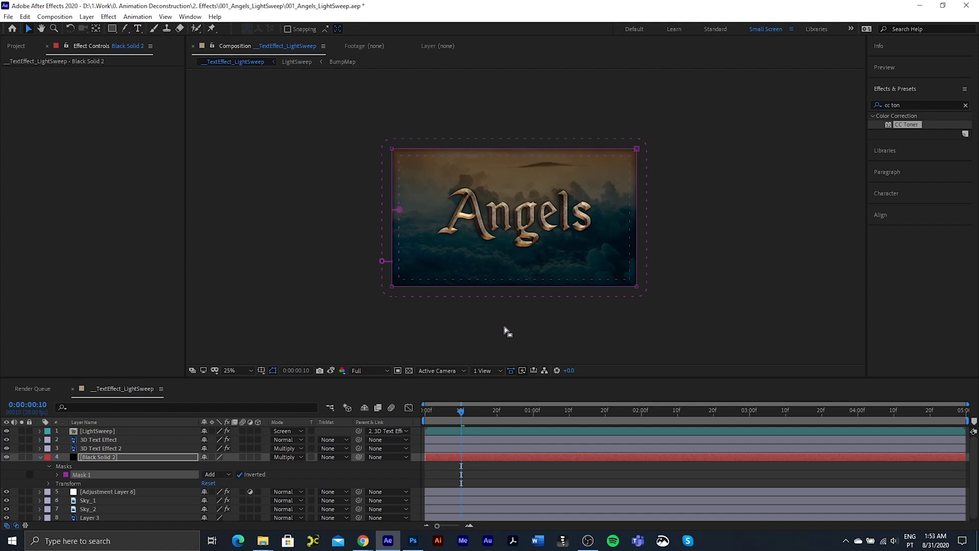
{"action": "key", "text": "period"}
Add a new adjustment layer at the top of the layer stack
{"action": "left_click", "coordinate": [40, 457]}
{"action": "key", "text": "Home"}
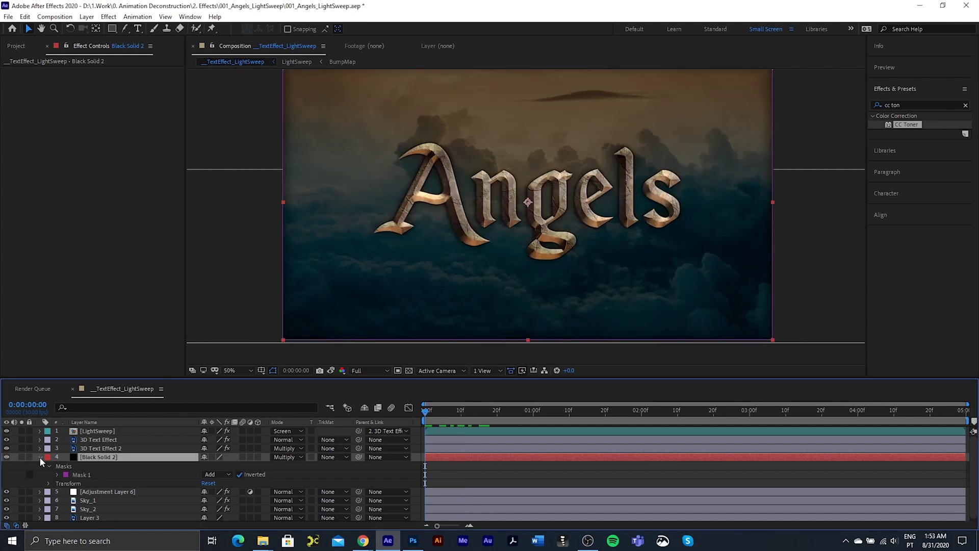
{"action": "left_click", "coordinate": [39, 457]}
{"action": "left_click", "coordinate": [170, 432]}
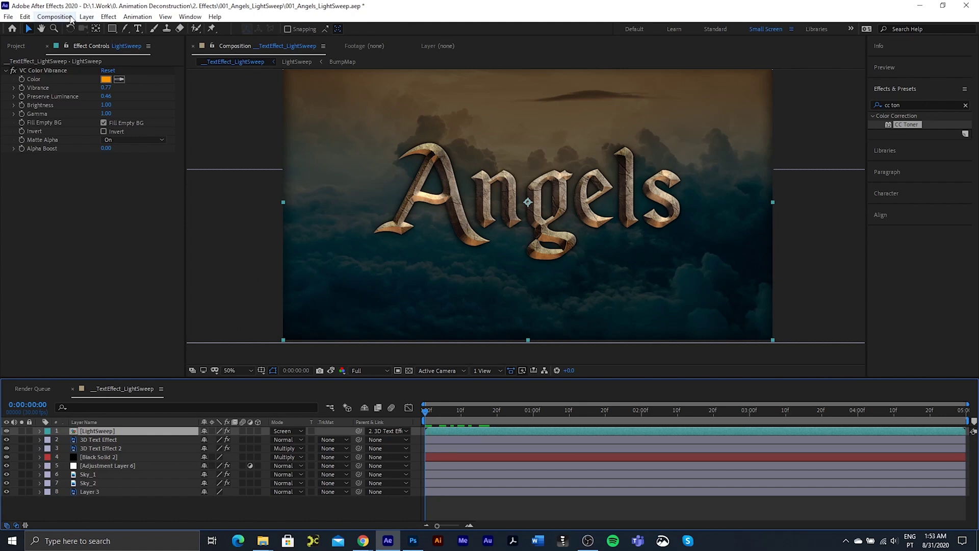
{"action": "left_click", "coordinate": [87, 16]}
{"action": "mouse_move", "coordinate": [104, 29]}
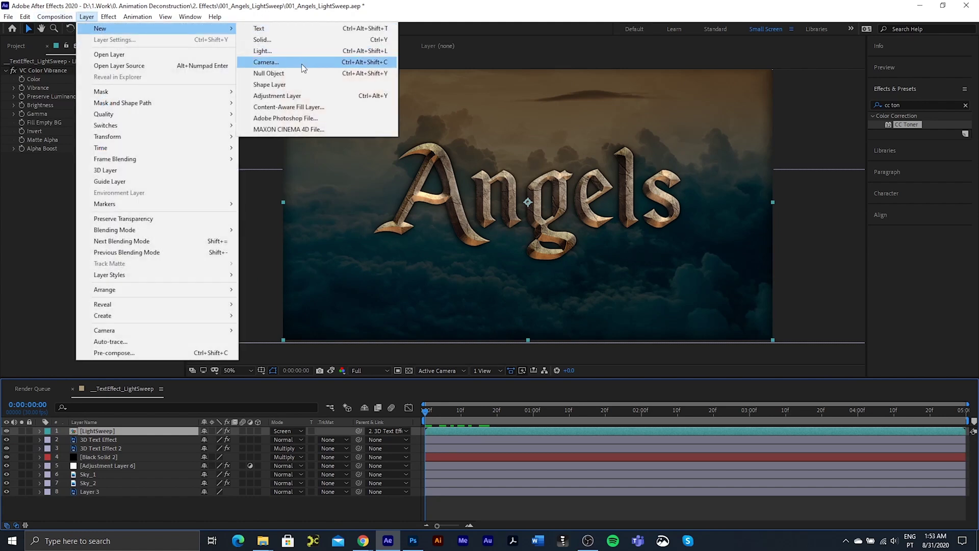
{"action": "left_click", "coordinate": [283, 95]}
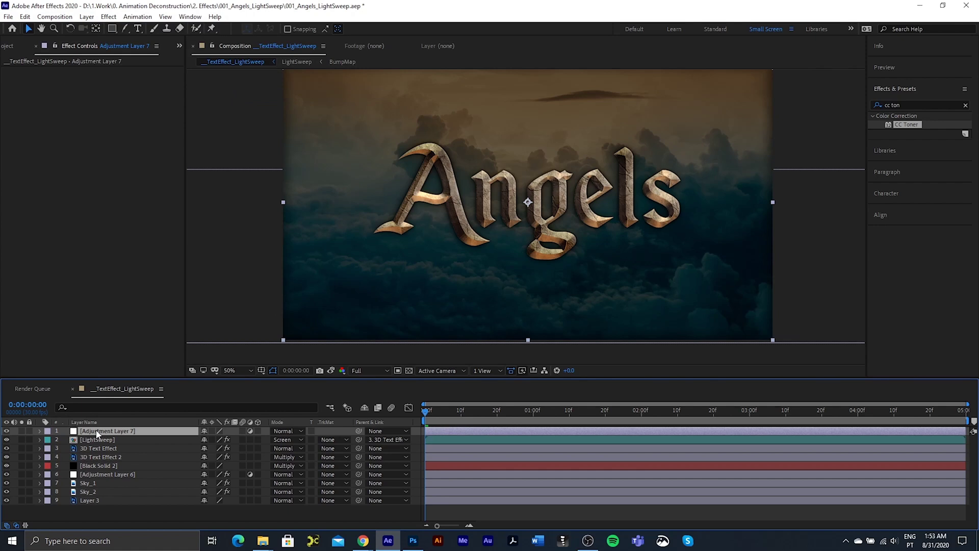
Rename the new adjustment layer FadeIn and Adjustment Layer 6 Darken
{"action": "key", "text": "Return"}
{"action": "type", "text": "FadeIn"}
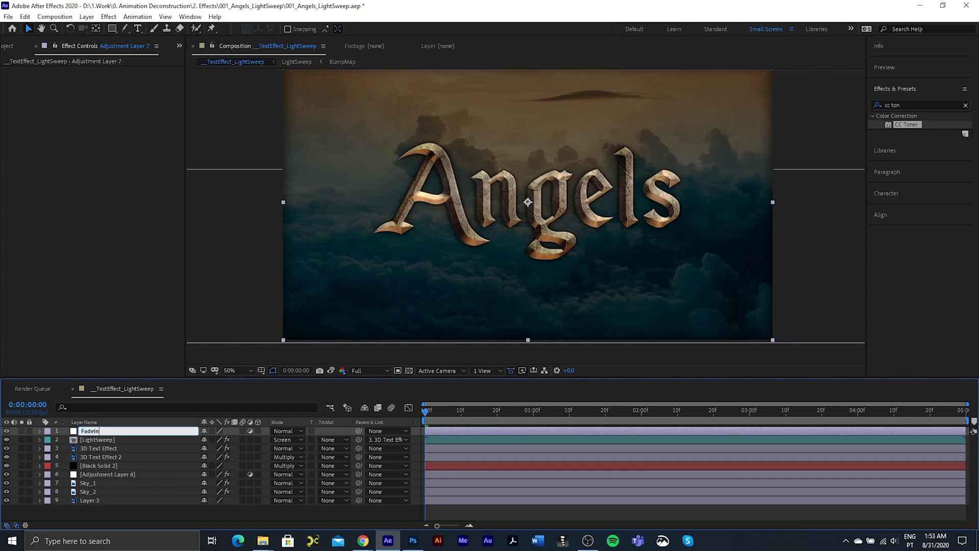
{"action": "left_click", "coordinate": [106, 473]}
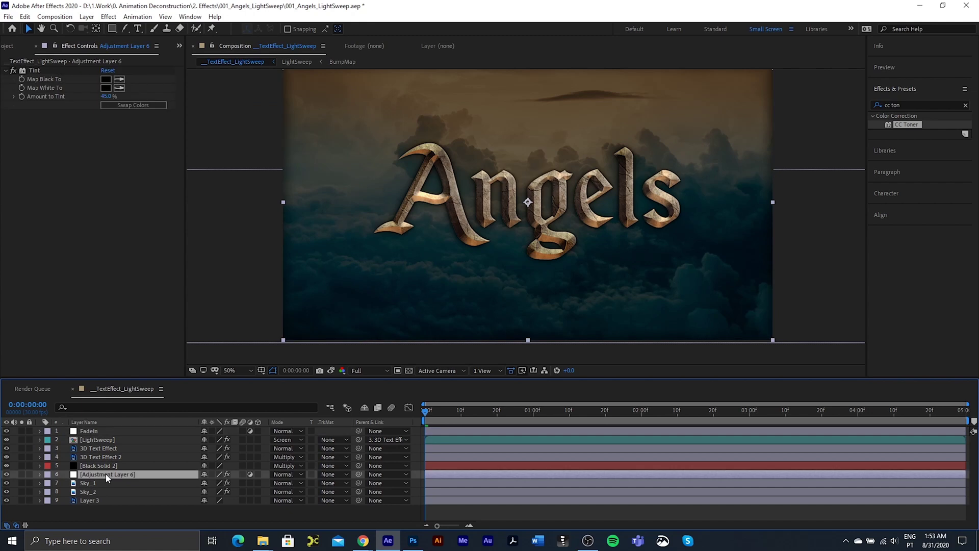
{"action": "key", "text": "Return"}
{"action": "type", "text": "Darken"}
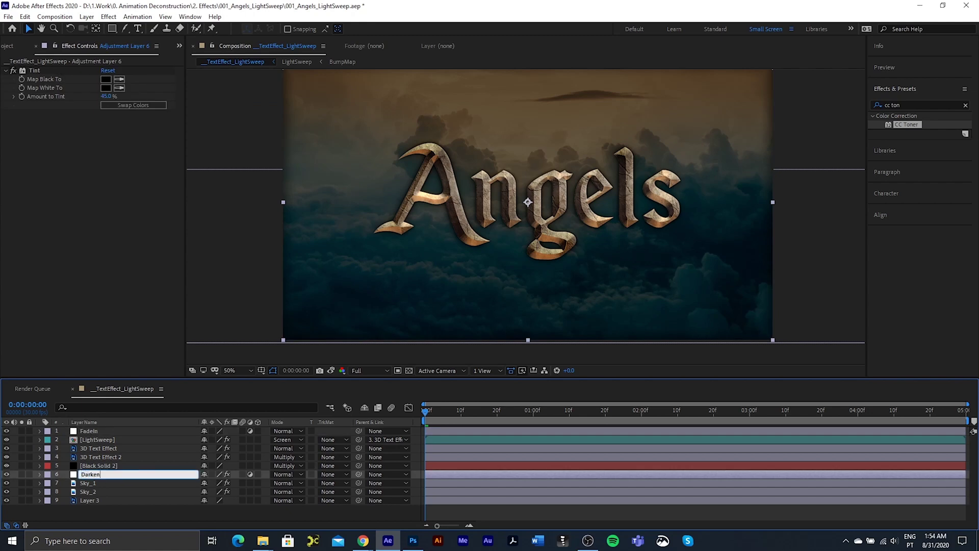
{"action": "key", "text": "Return"}
Apply Tint to FadeIn with whites mapped to black, blacking out the frame
{"action": "left_click", "coordinate": [89, 431]}
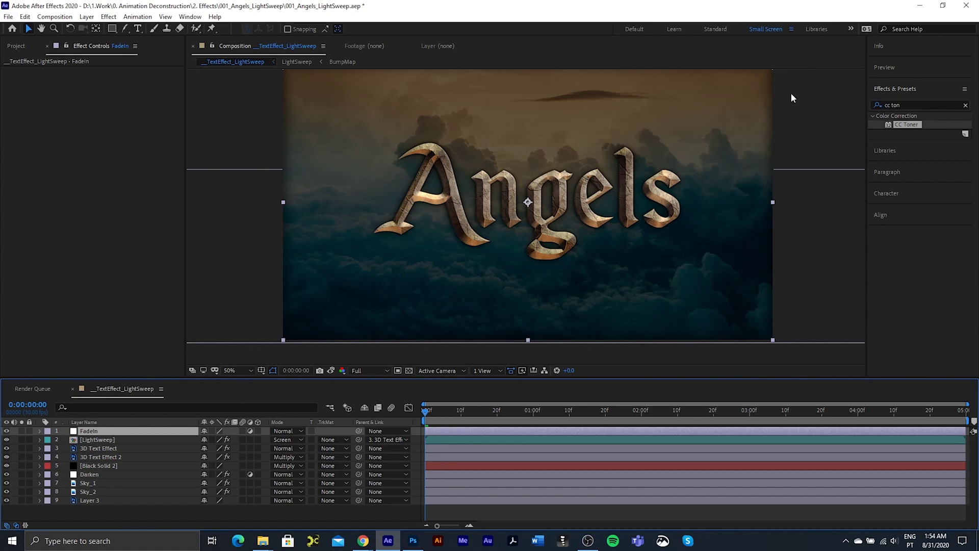
{"action": "left_click", "coordinate": [899, 104]}
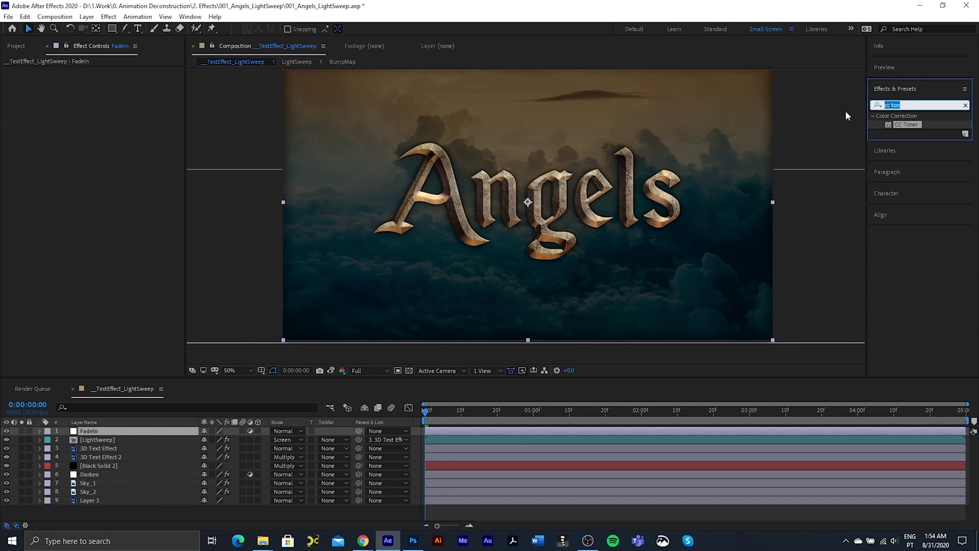
{"action": "type", "text": "tint"}
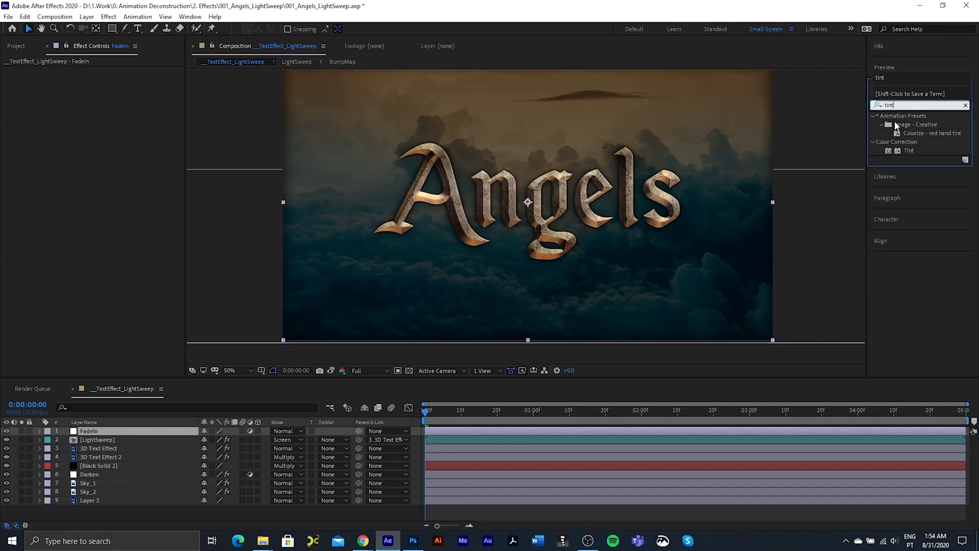
{"action": "double_click", "coordinate": [906, 151]}
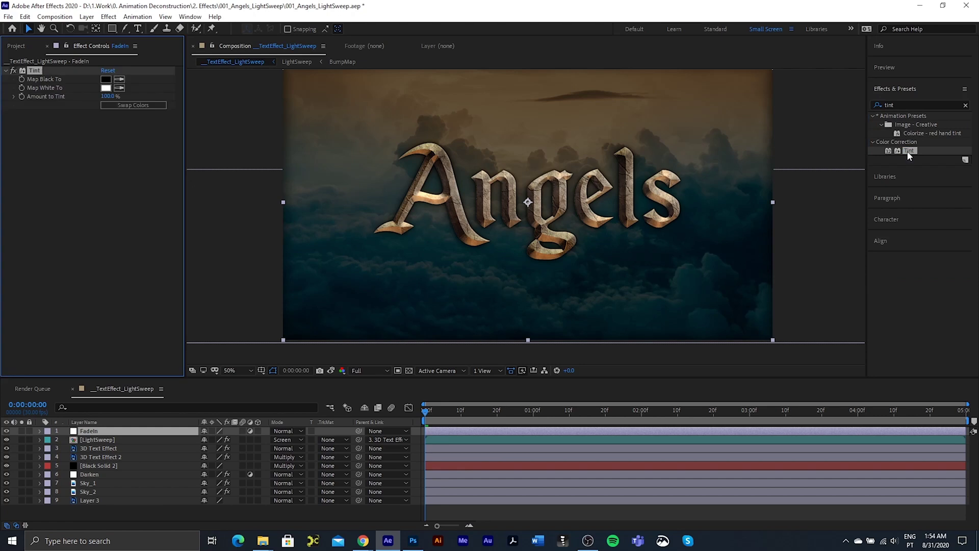
{"action": "left_click", "coordinate": [120, 88]}
{"action": "left_click", "coordinate": [109, 79]}
{"action": "left_click", "coordinate": [88, 431]}
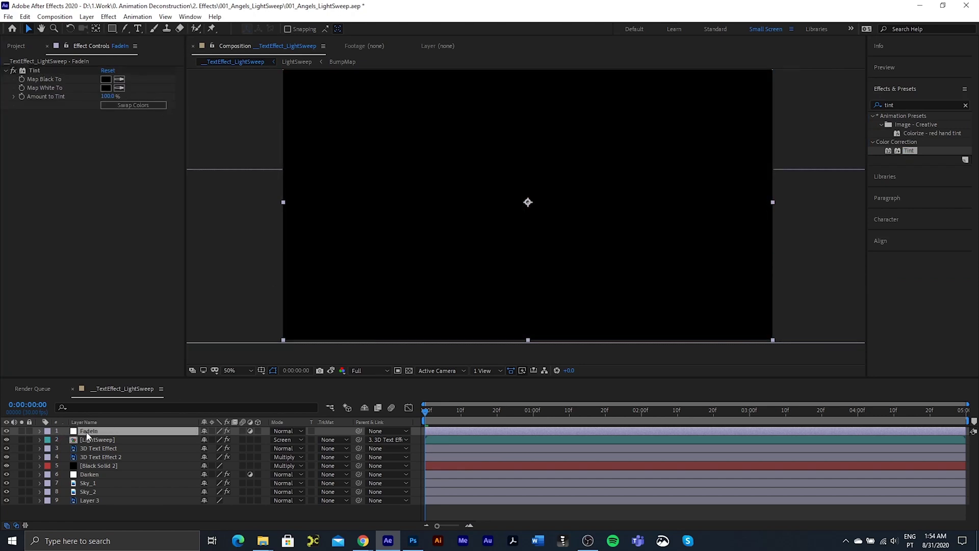
Keyframe FadeIn's opacity from 100% at 0:00 to 0% at one second
{"action": "key", "text": "t"}
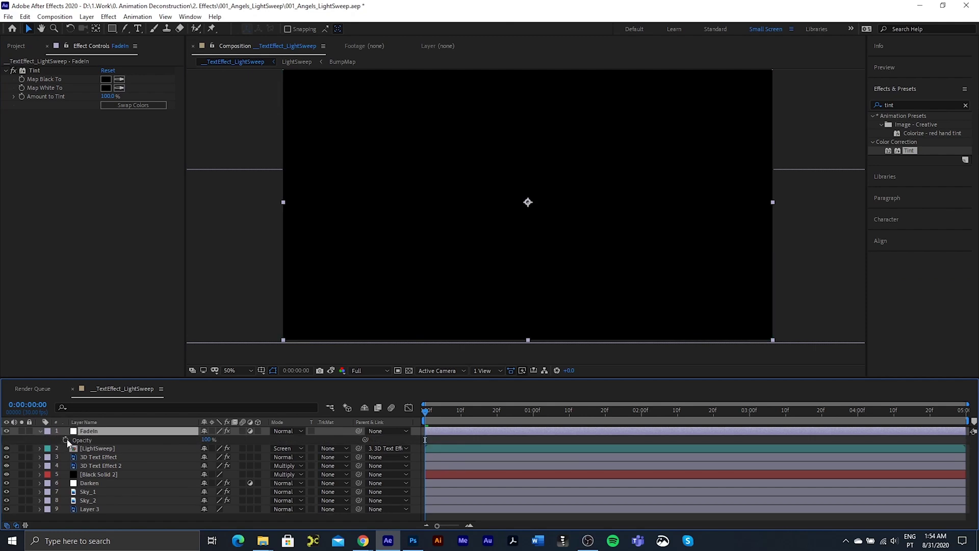
{"action": "left_click", "coordinate": [66, 440]}
{"action": "left_click_drag", "start_coordinate": [429, 413], "coordinate": [528, 427]}
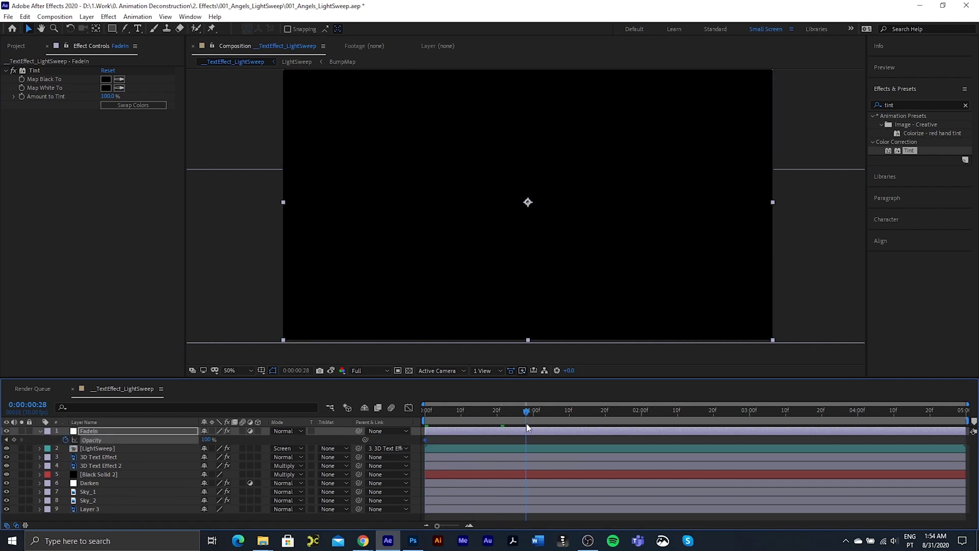
{"action": "left_click_drag", "start_coordinate": [206, 440], "coordinate": [158, 439]}
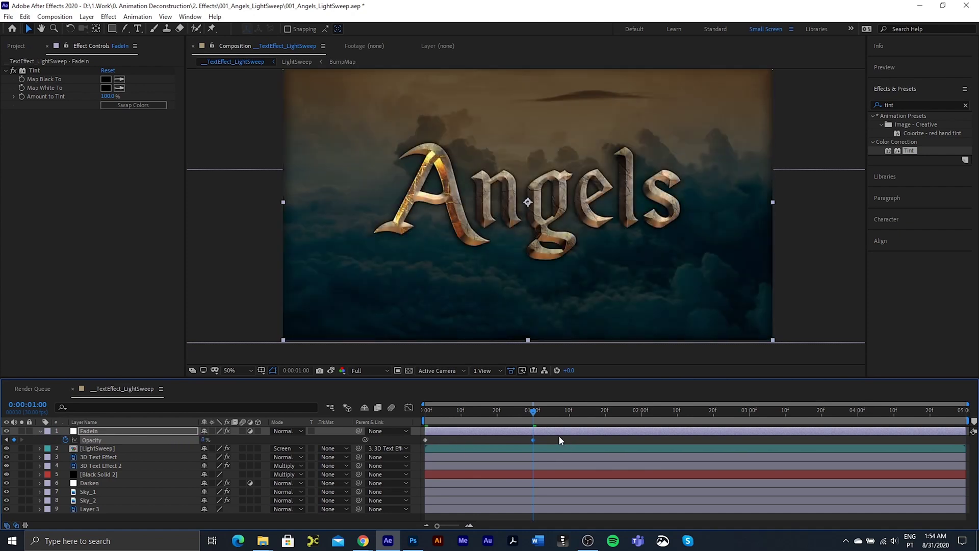
Preview the fade-in from black from the start of the timeline
{"action": "left_click_drag", "start_coordinate": [559, 436], "coordinate": [414, 444]}
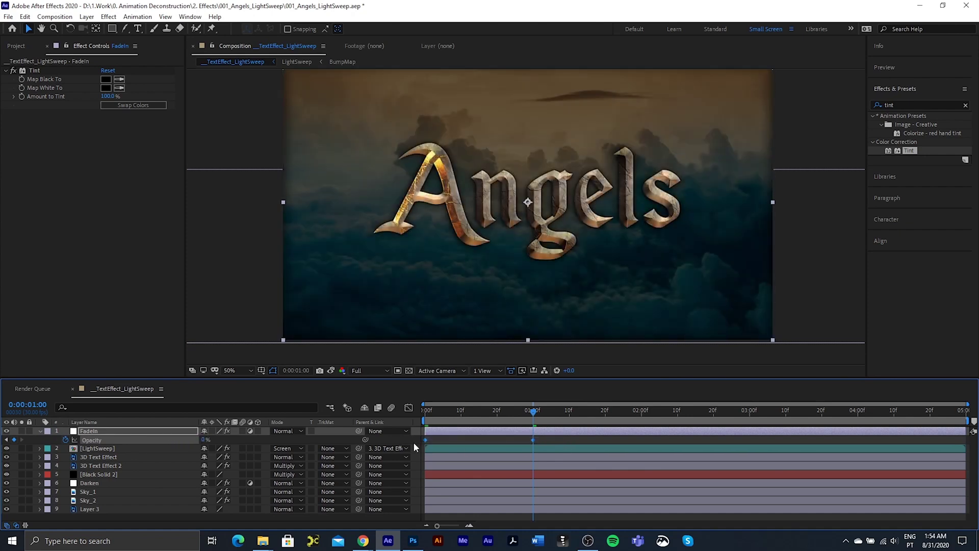
{"action": "left_click", "coordinate": [551, 436]}
{"action": "left_click_drag", "start_coordinate": [534, 410], "coordinate": [426, 417]}
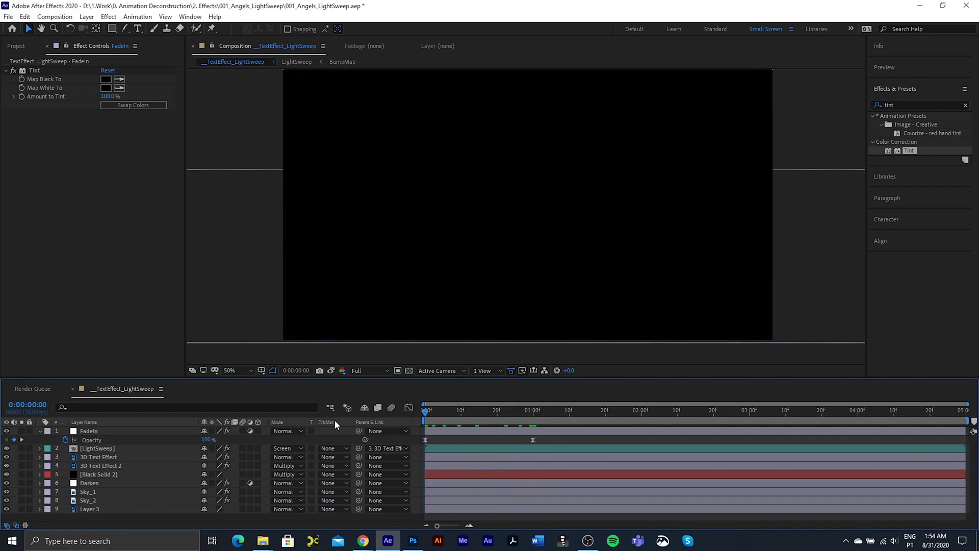
{"action": "key", "text": "space"}
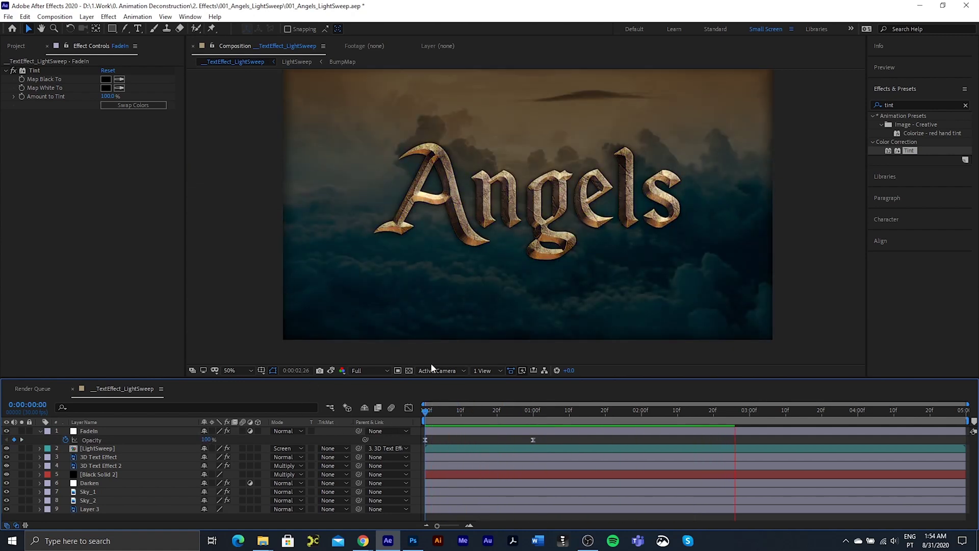
{"action": "key", "text": "space"}
{"action": "key", "text": "space"}
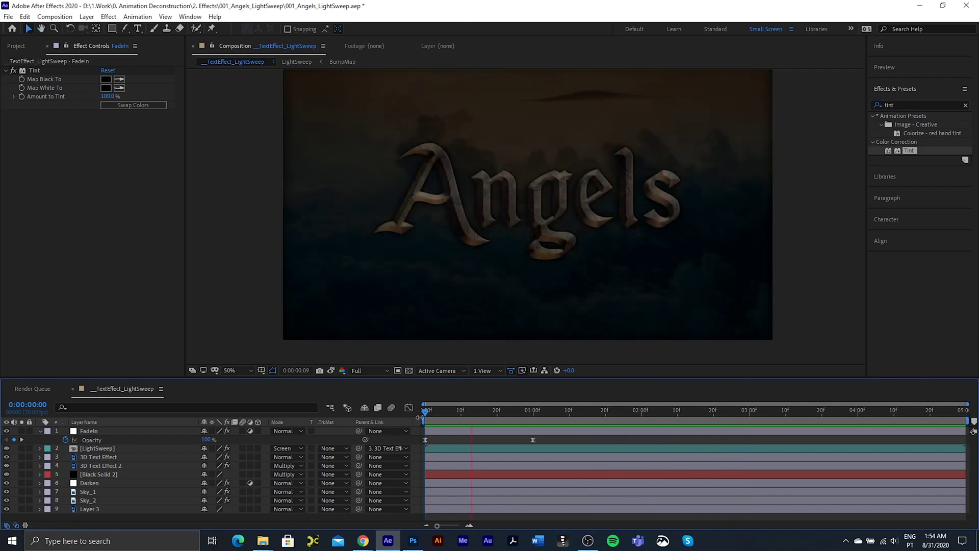